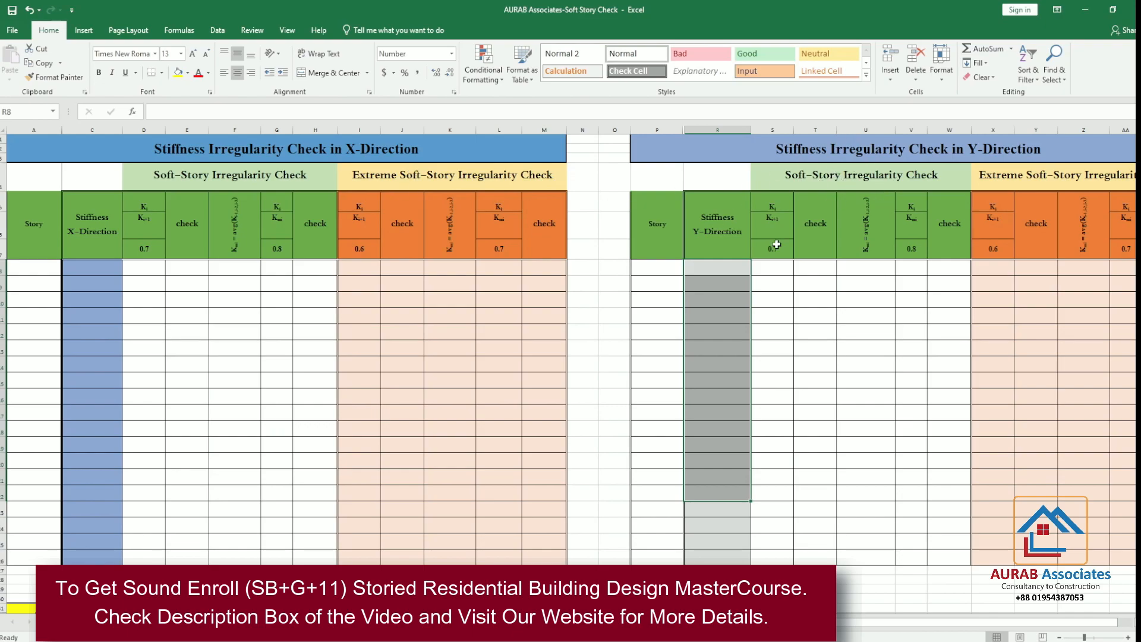
Examine the BNBC 2020 soft storey and extreme soft storey stiffness definitions below the check tables
scroll(646, 331, down, 8)
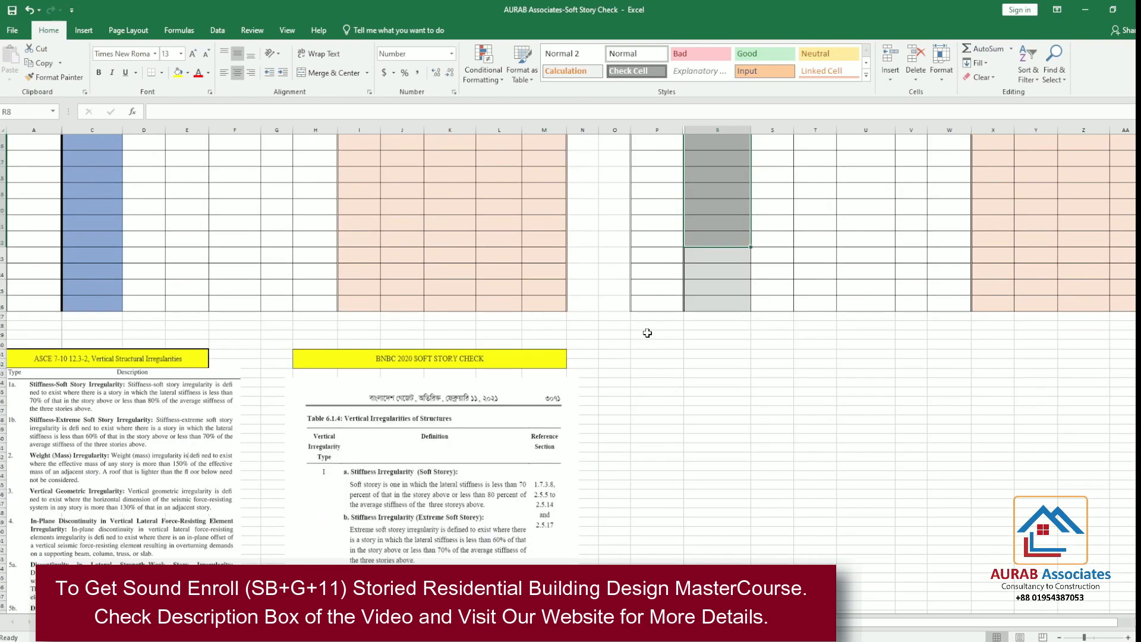
scroll(653, 337, down, 2)
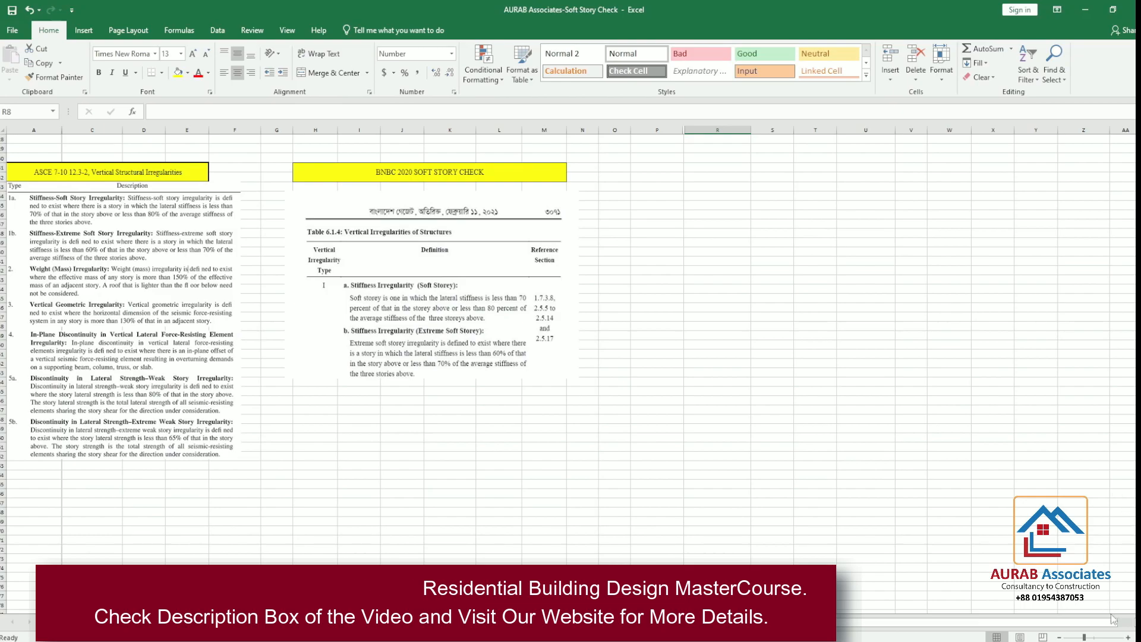
click(1127, 638)
click(1128, 637)
click(1128, 637)
scroll(757, 519, down, 7)
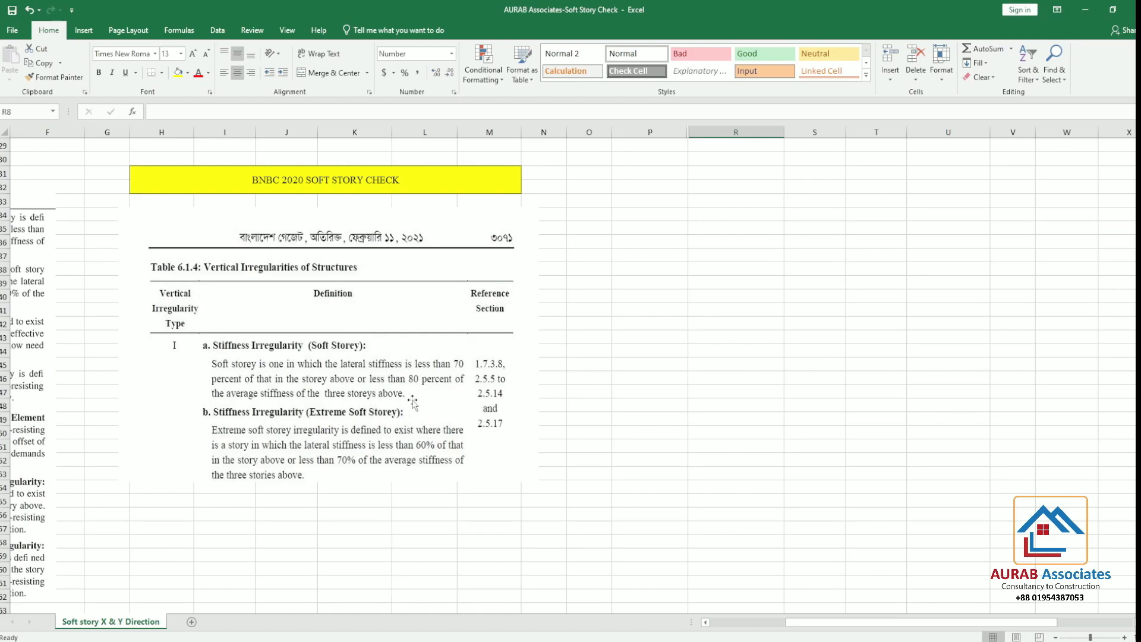
Fill cell R46 with yellow and cell R45 directly above it with blue to represent two storeys
click(738, 379)
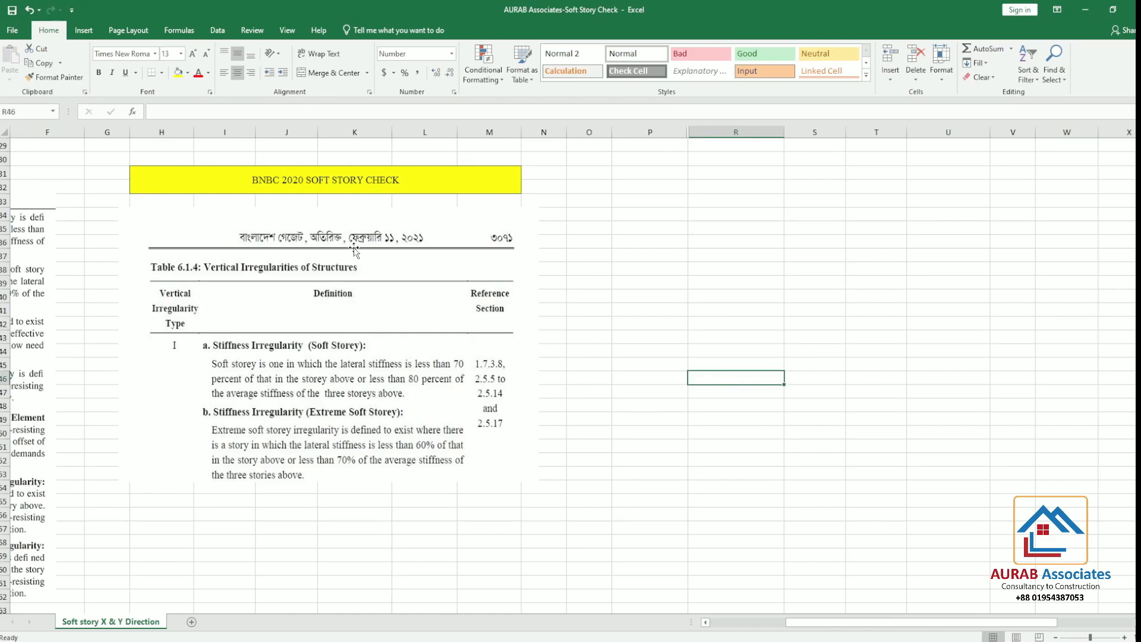
click(177, 72)
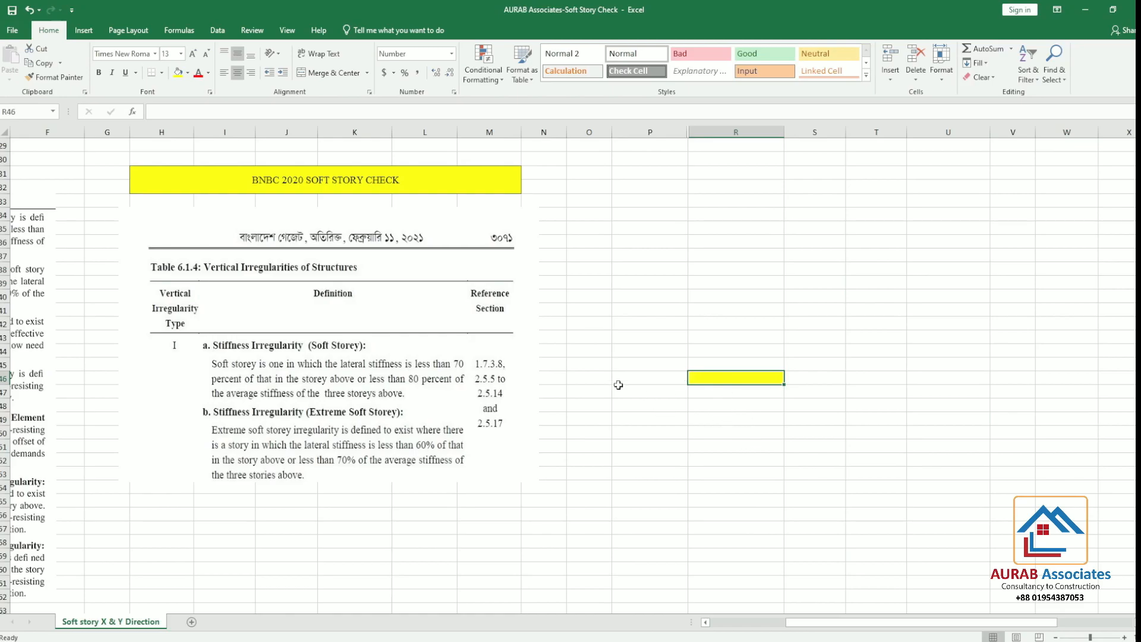
click(723, 361)
click(188, 72)
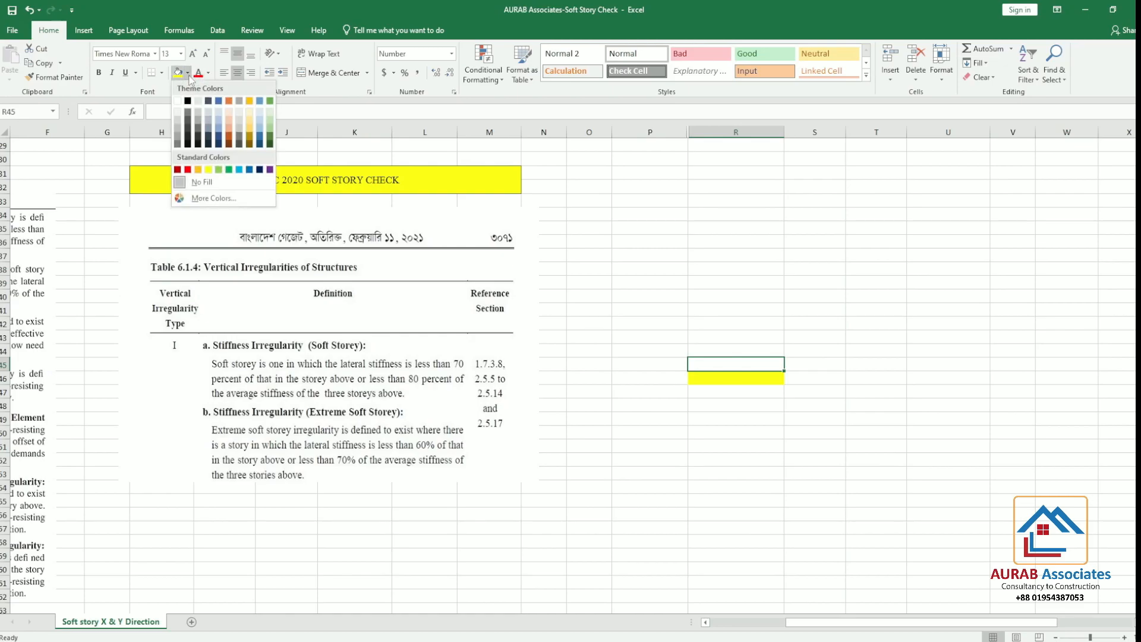
click(218, 126)
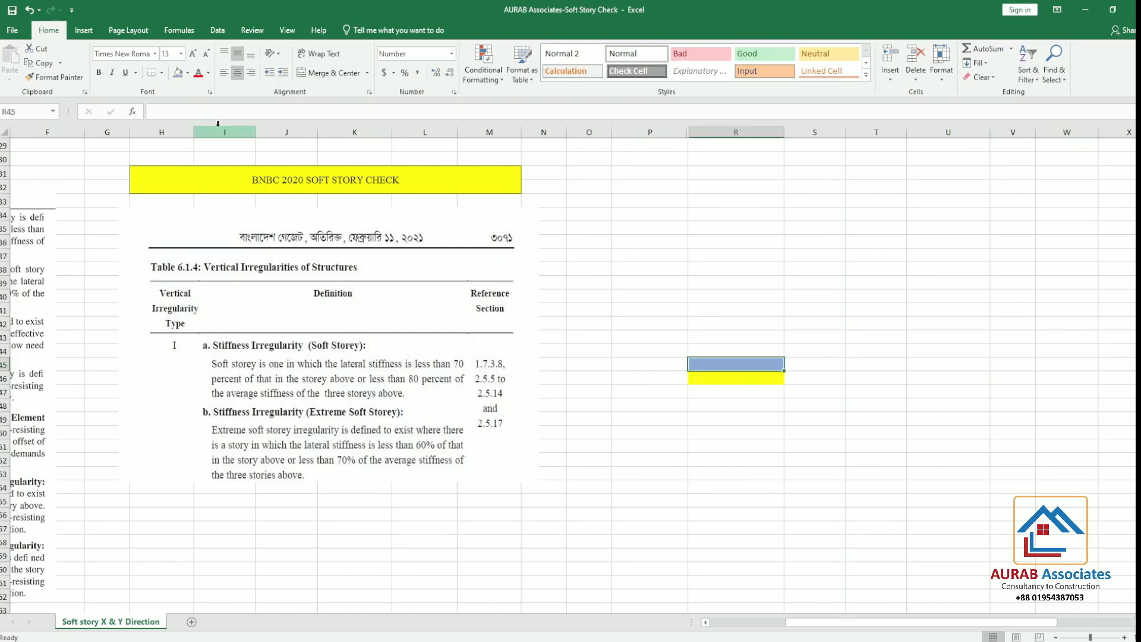
click(832, 403)
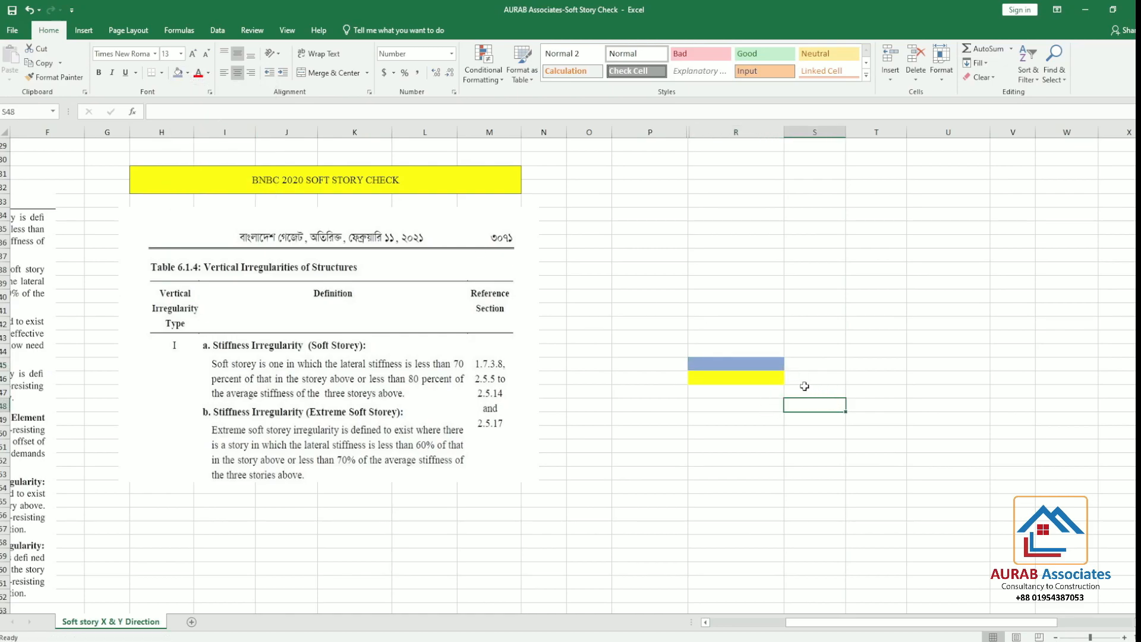
Enter 90 in S45 as the stiffness of the blue storey
click(767, 377)
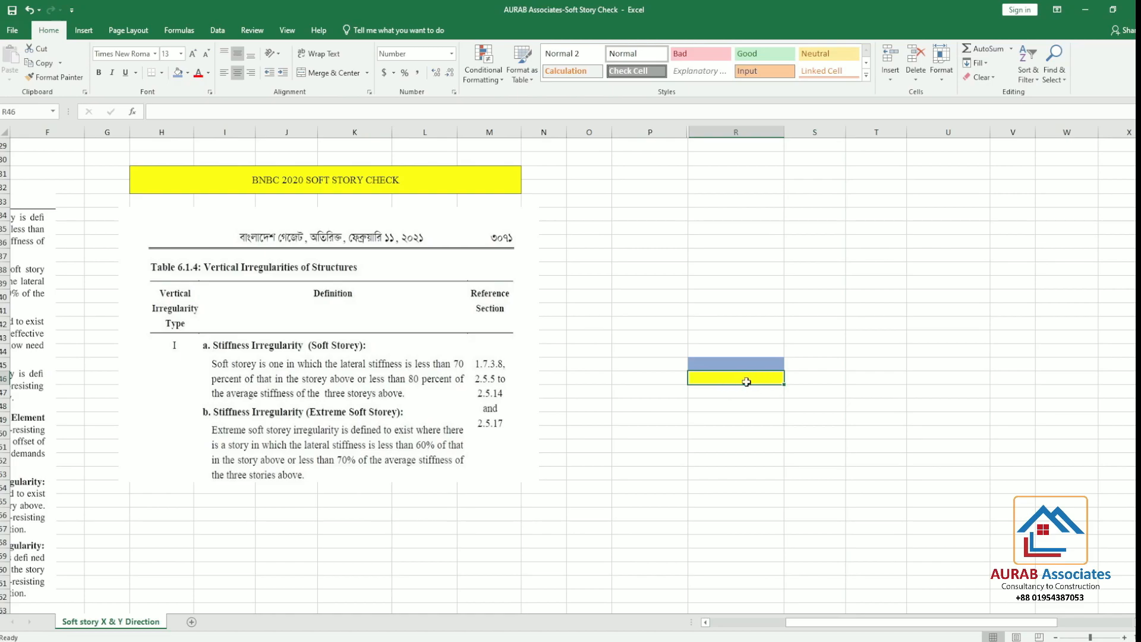
click(743, 364)
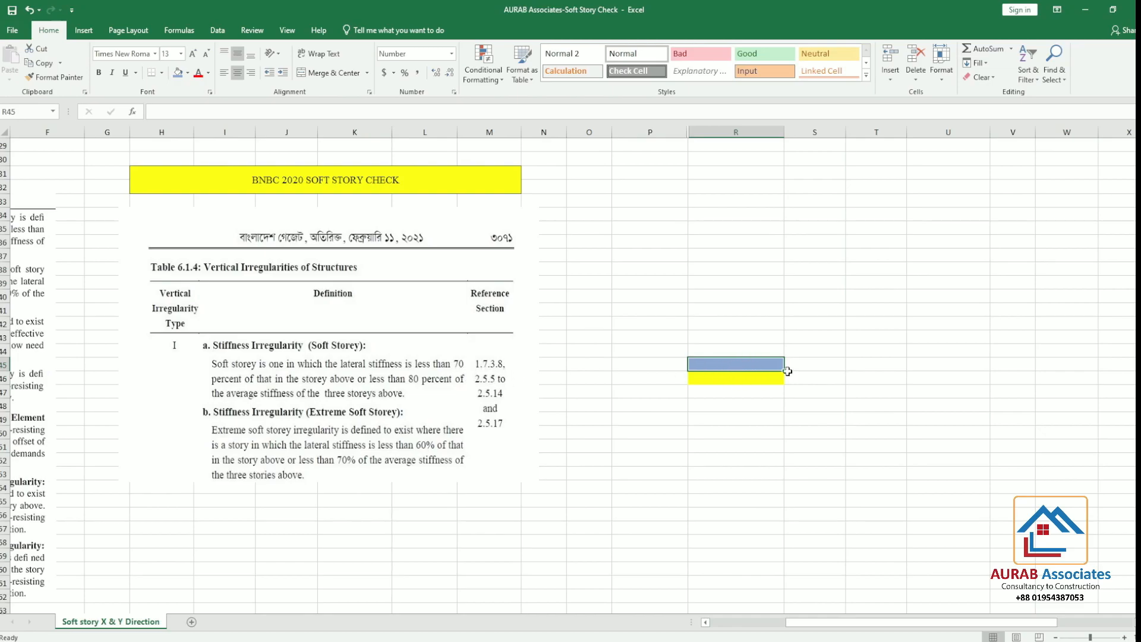
click(815, 363)
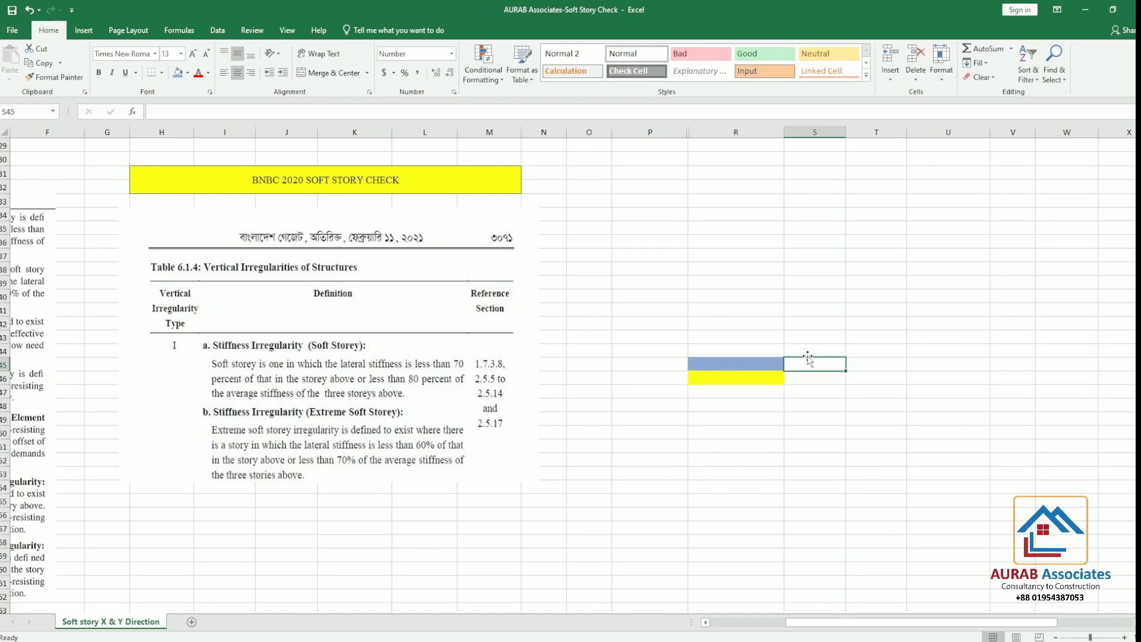
text(90)
click(840, 430)
Switch to the fx-991ES PLUS C calculator emulator and multiply 90 by 0.7
click(823, 381)
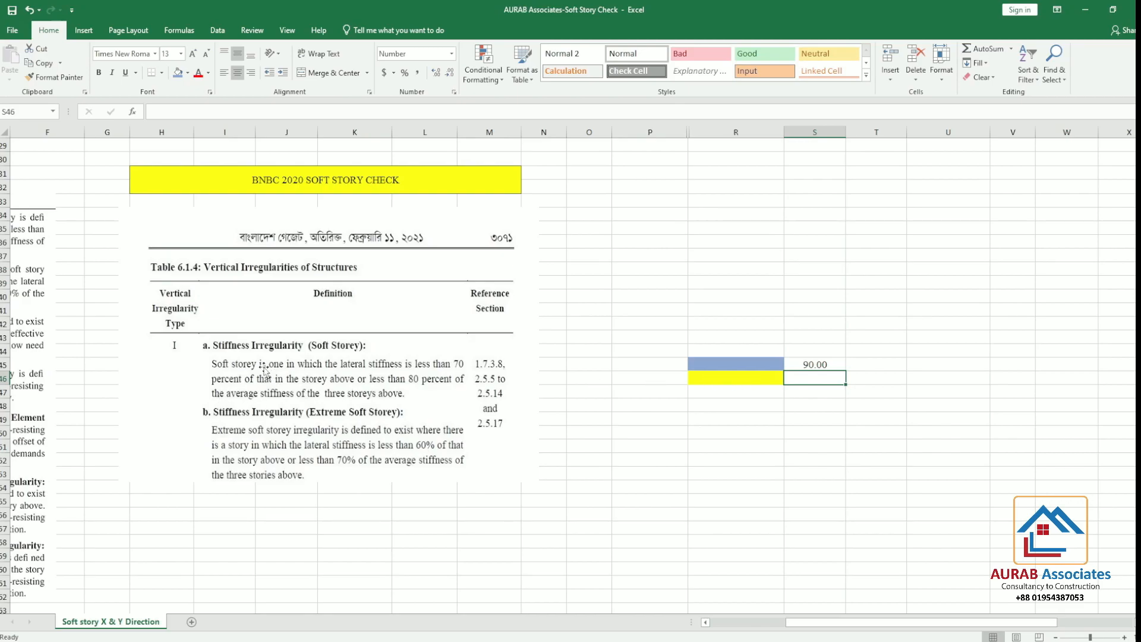
click(749, 382)
click(818, 380)
click(820, 365)
click(437, 640)
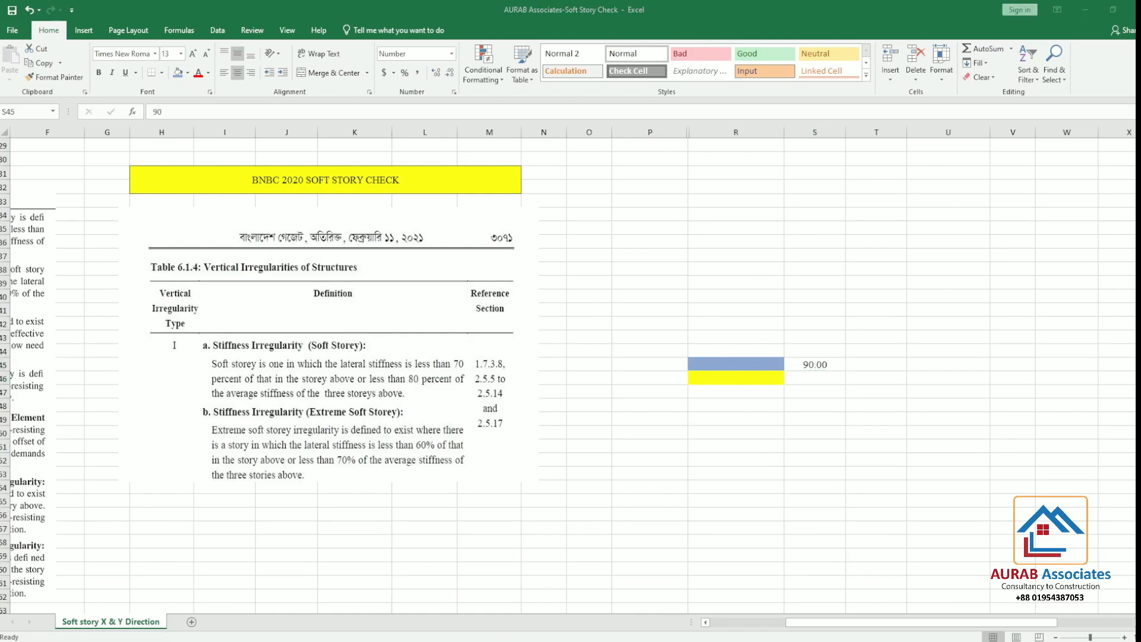
click(120, 486)
click(41, 593)
click(159, 521)
click(89, 591)
click(41, 486)
click(198, 593)
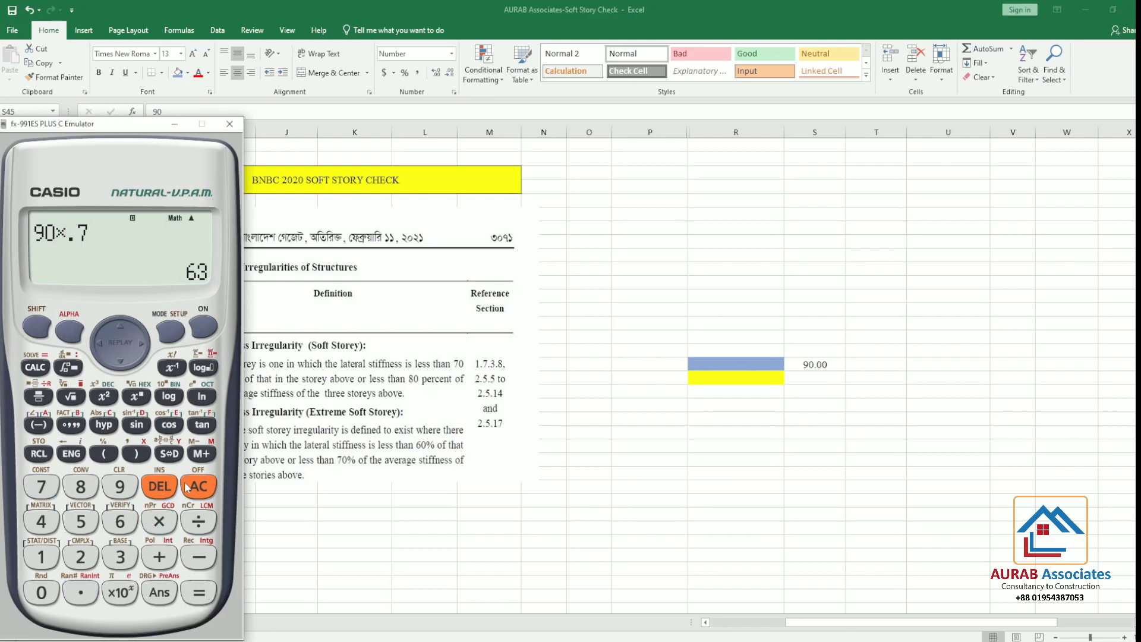
Return to the Excel sheet and enter 63 in S46 as the yellow storey's stiffness
click(819, 386)
click(818, 381)
text(63)
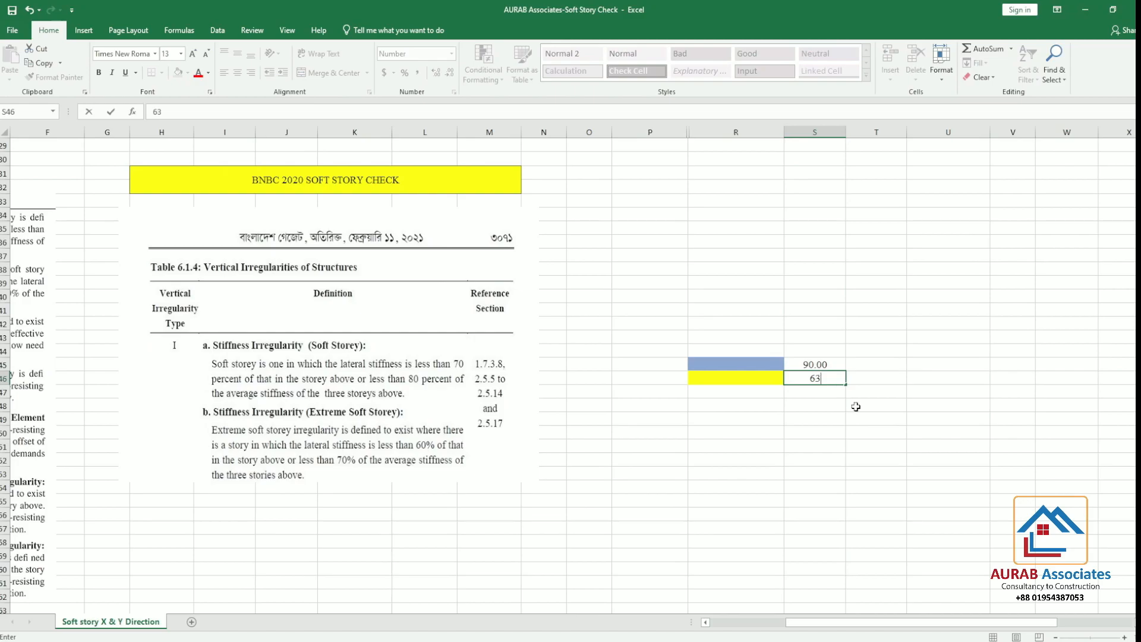
click(906, 450)
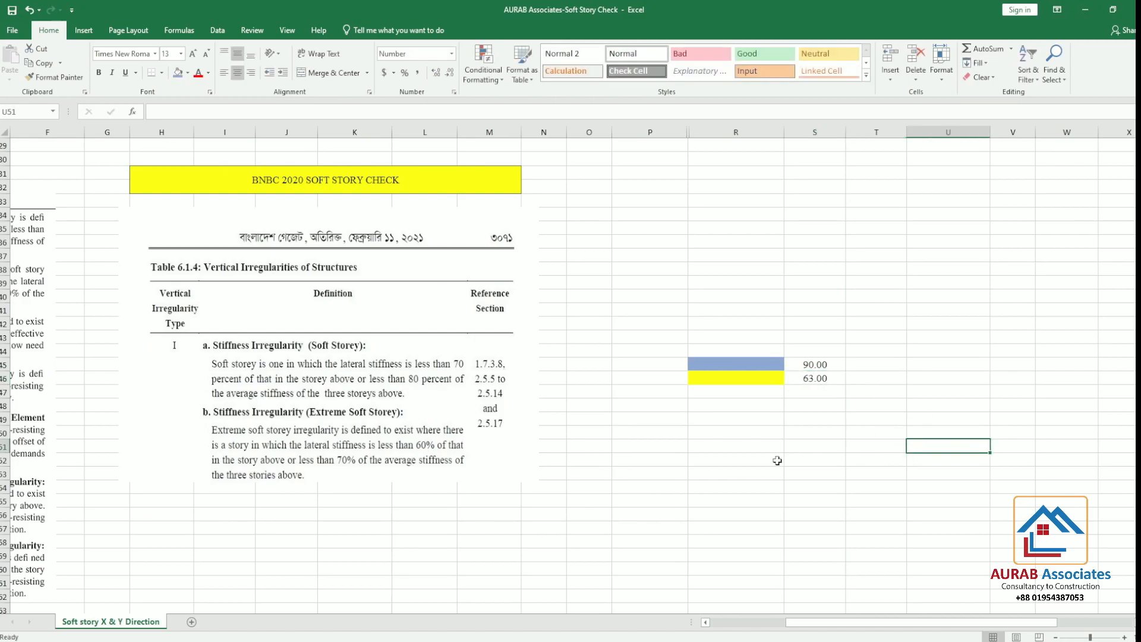
Set the yellow storey's stiffness in S46 to 32
click(823, 381)
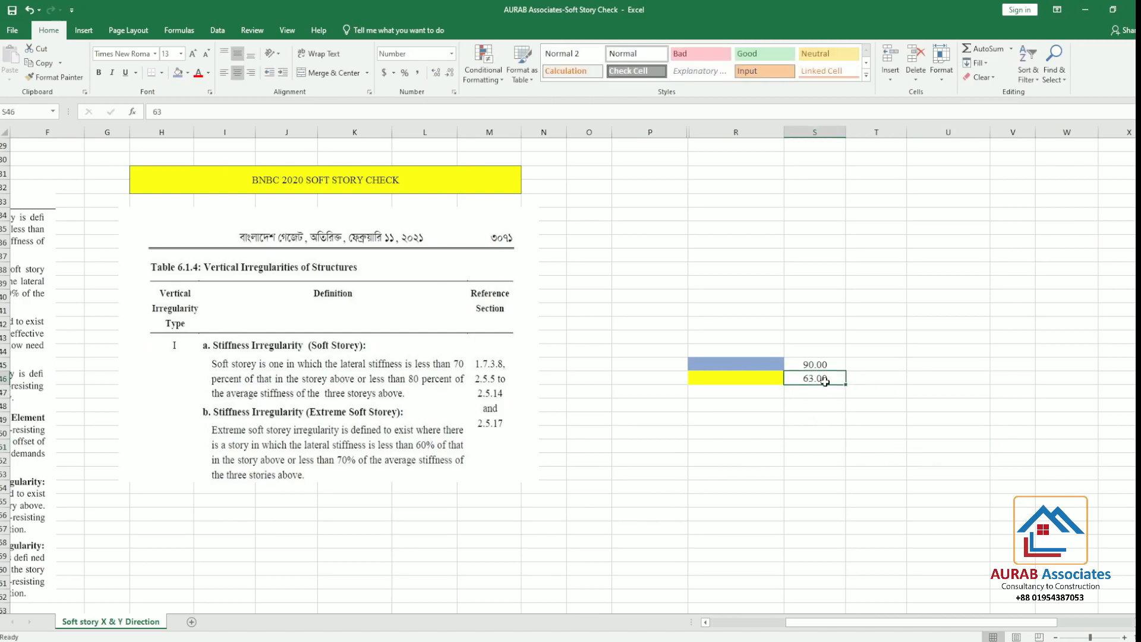
text(32)
click(867, 443)
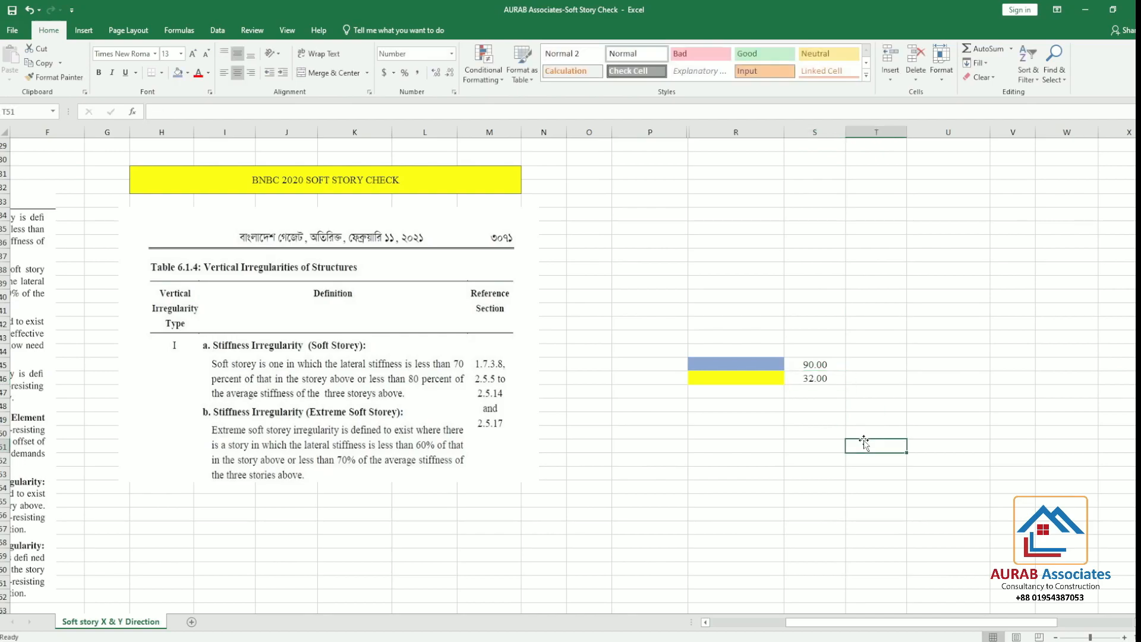
Set the yellow storey's stiffness in S46 to 62
click(813, 378)
text(365)
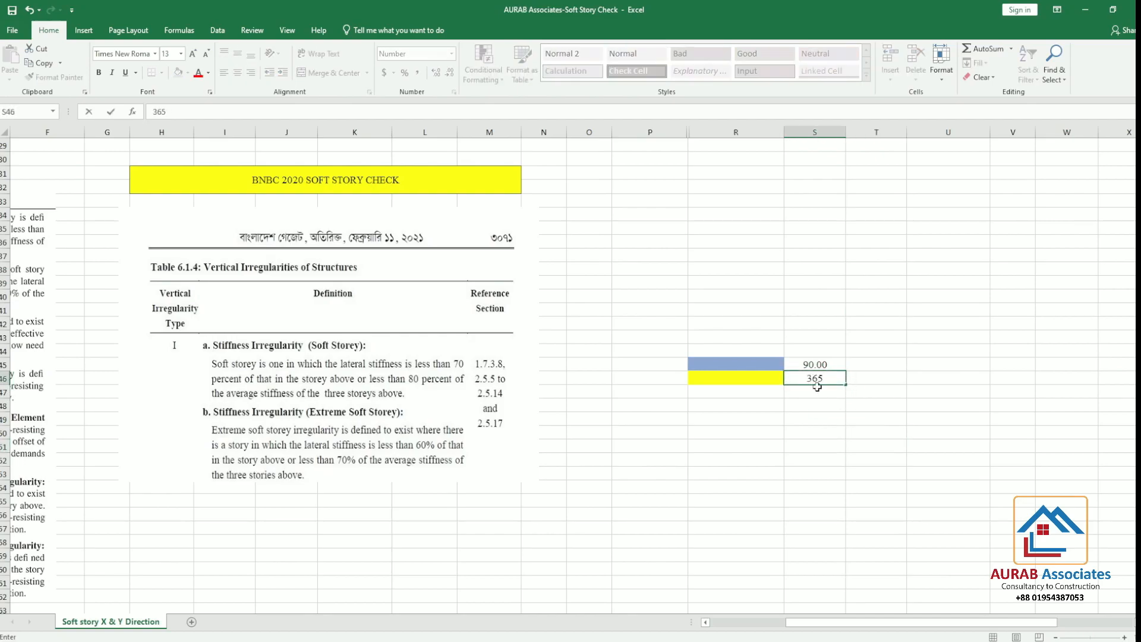
key(BackSpace)
key(BackSpace)
text(62)
click(856, 475)
click(749, 380)
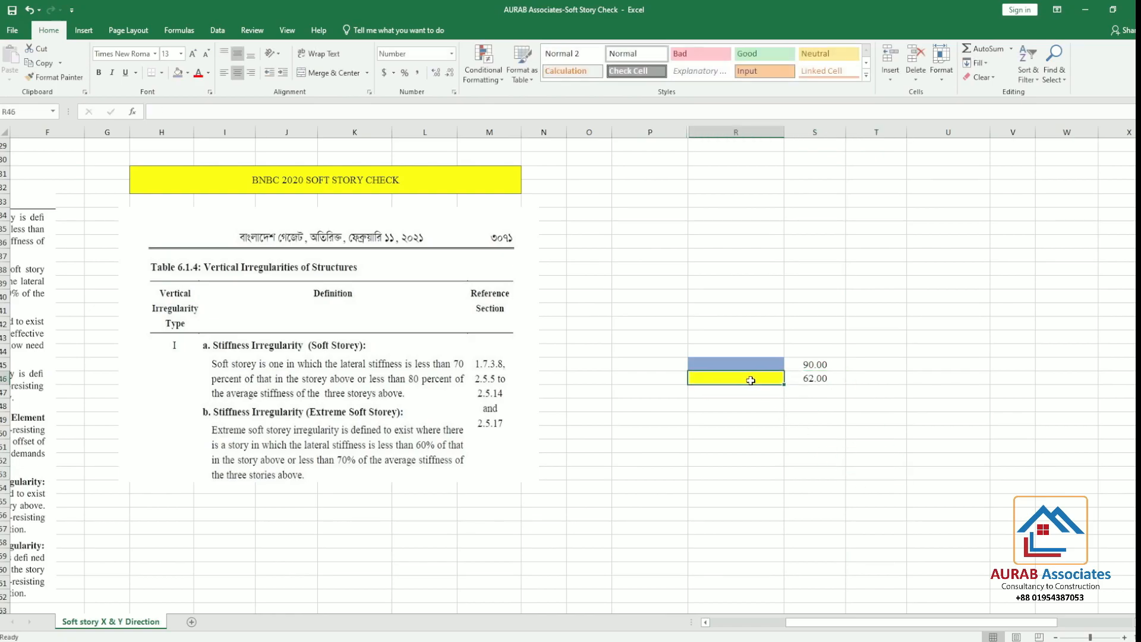
Try a stiffness of 63 in S46 and return the value to 62
click(815, 381)
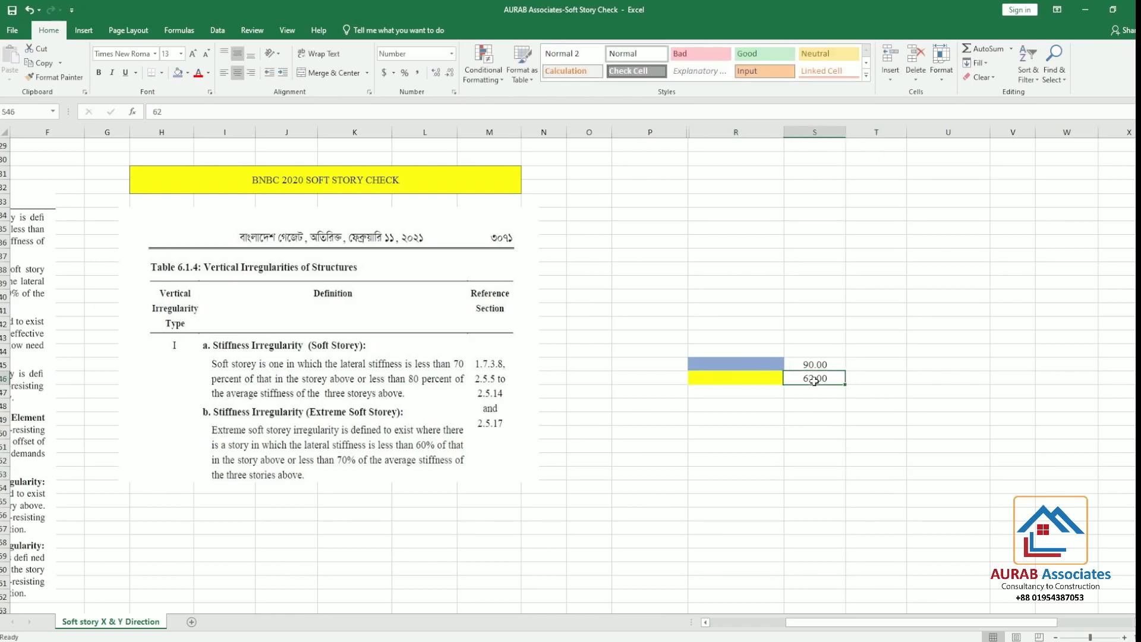
text(63)
click(871, 447)
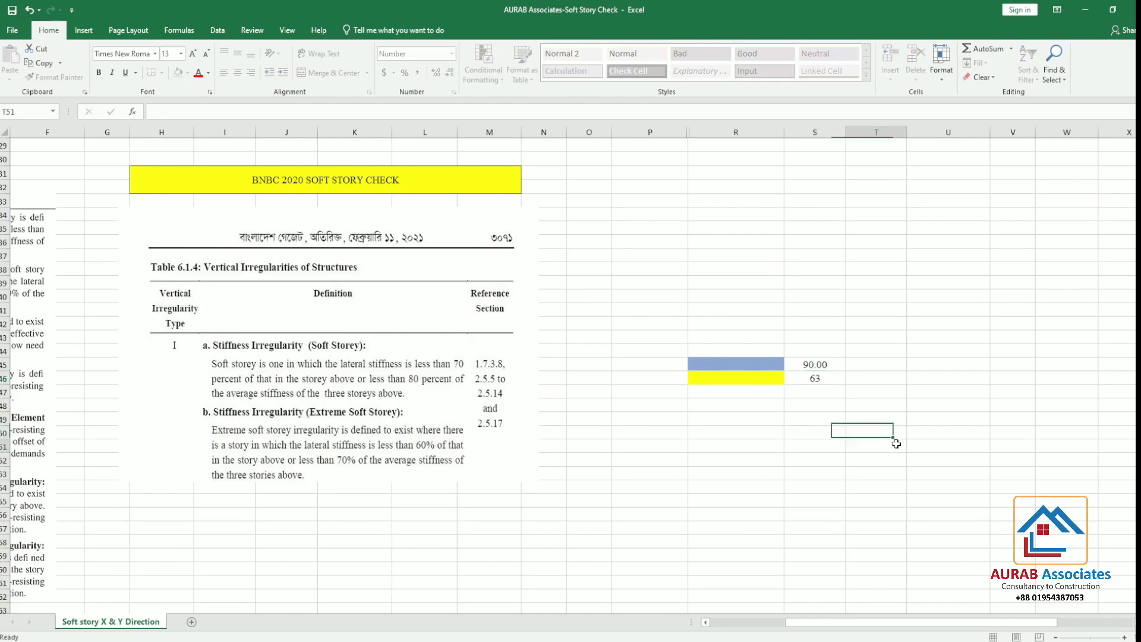
click(807, 383)
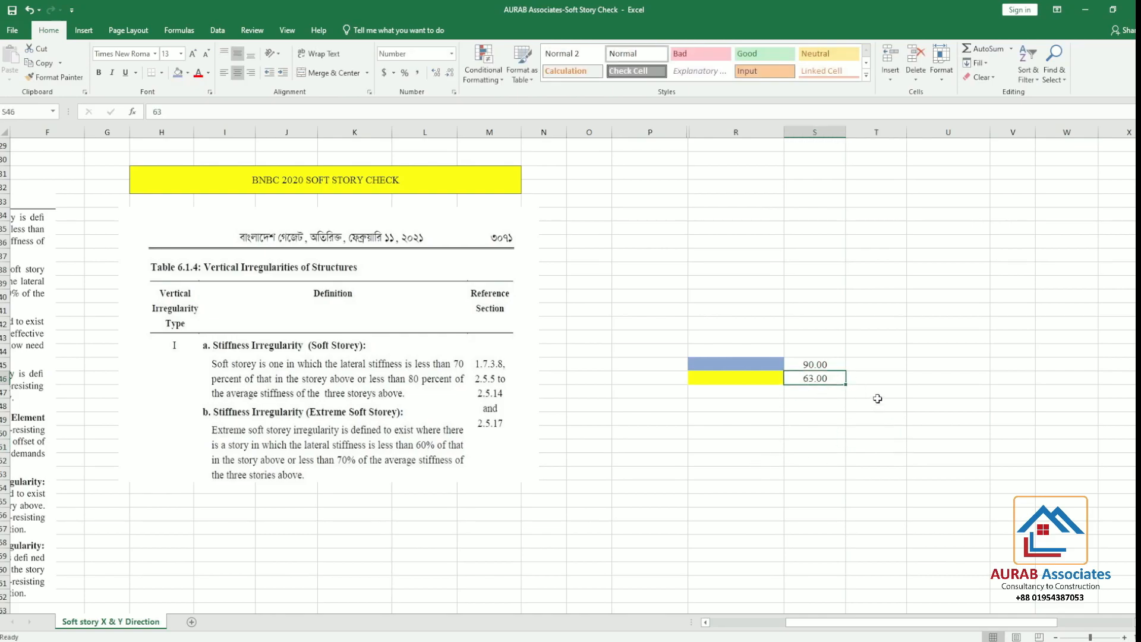
text(62)
click(832, 457)
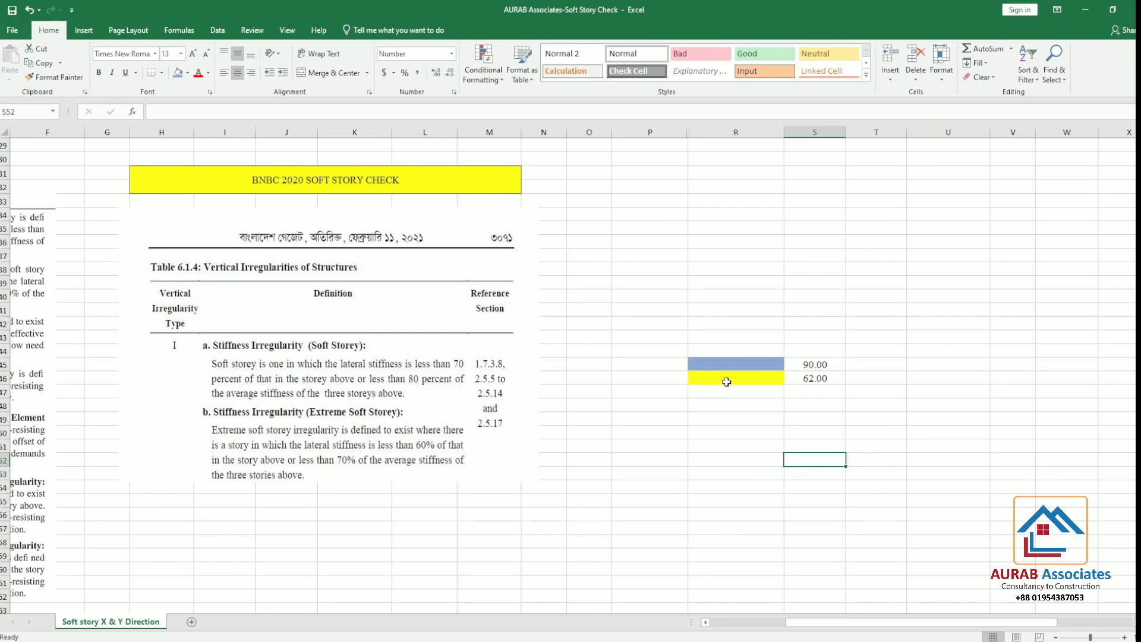
click(749, 382)
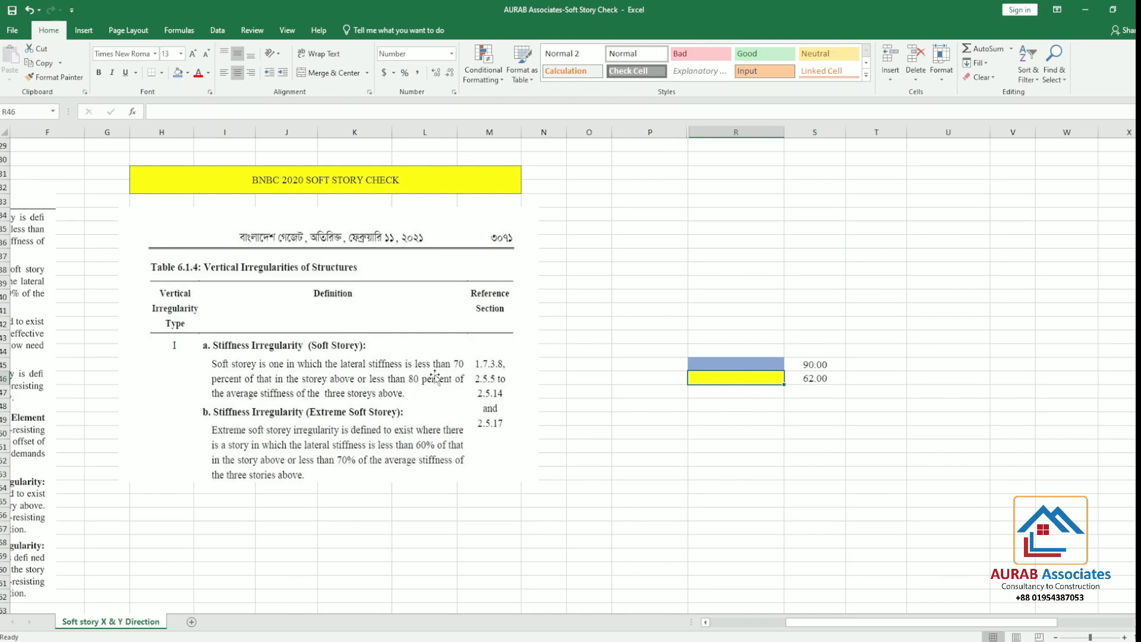
Fill cells R43 and R44 with the same blue to represent two more storeys above
click(739, 351)
click(747, 336)
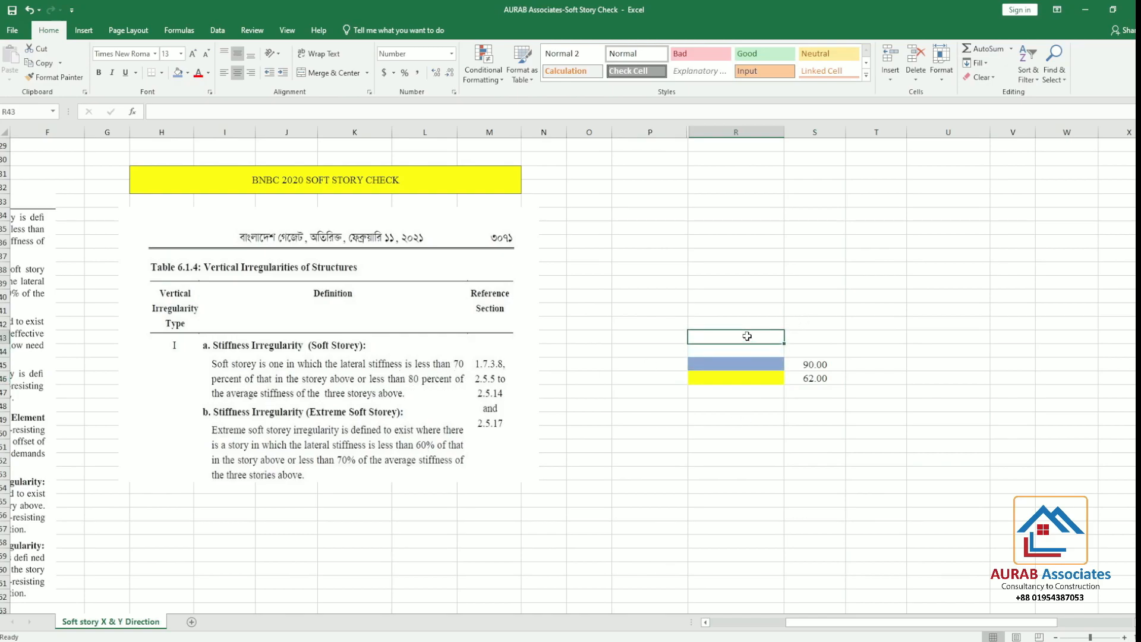
click(173, 73)
click(741, 351)
click(179, 73)
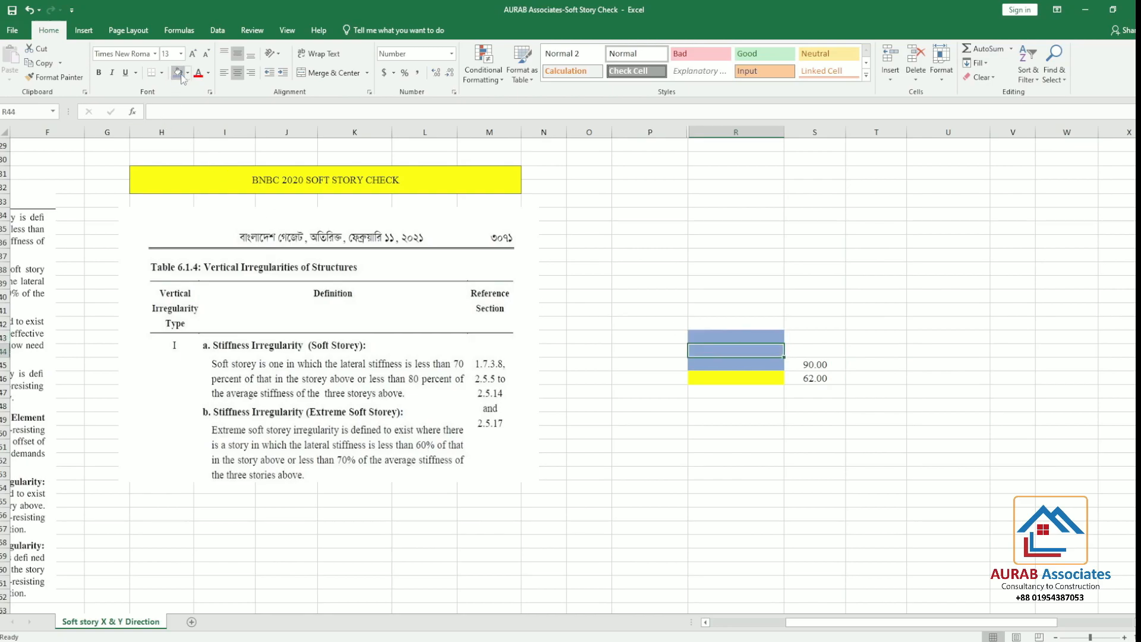
Enter stiffness values of 85 in S44 and 86 in S43 for the two added storeys
click(813, 349)
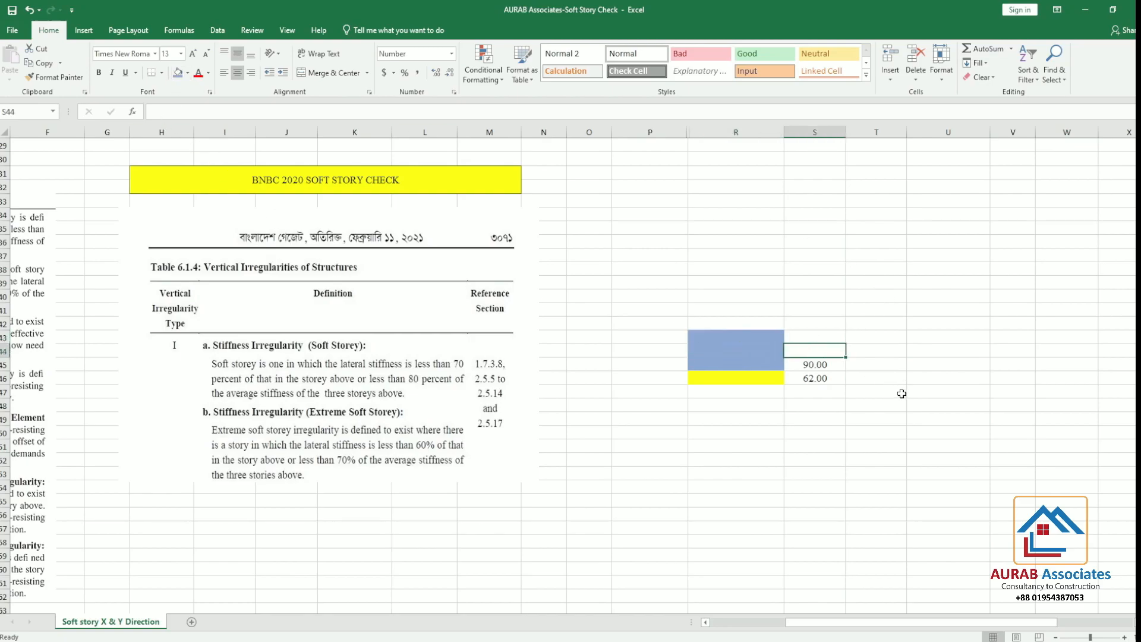
text(85)
click(825, 339)
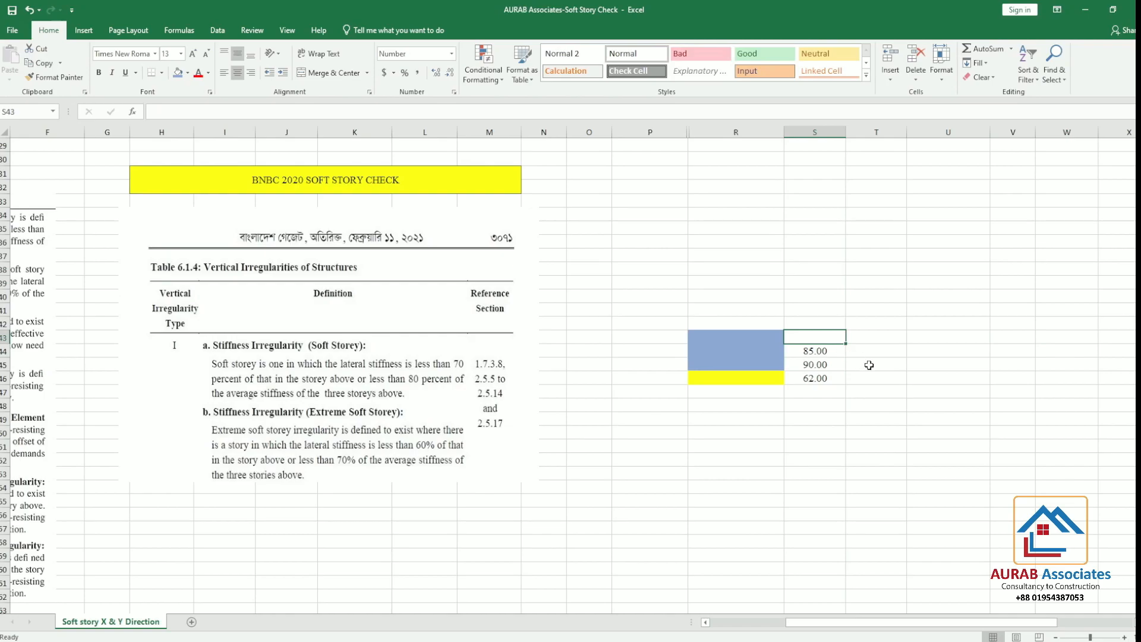
text(8)
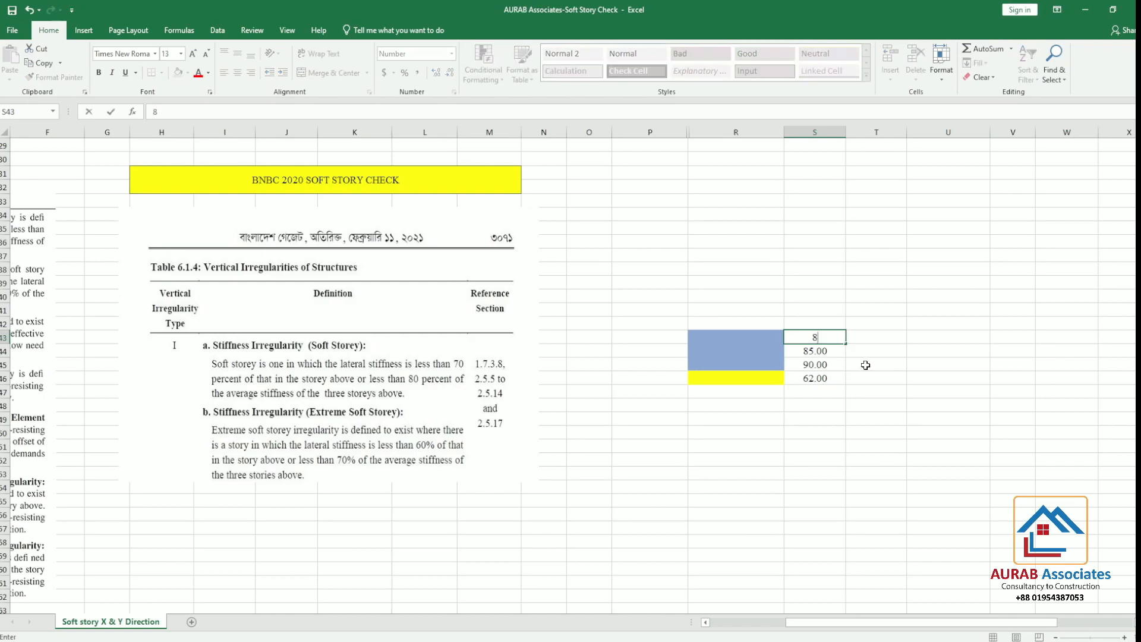
text(6)
click(947, 419)
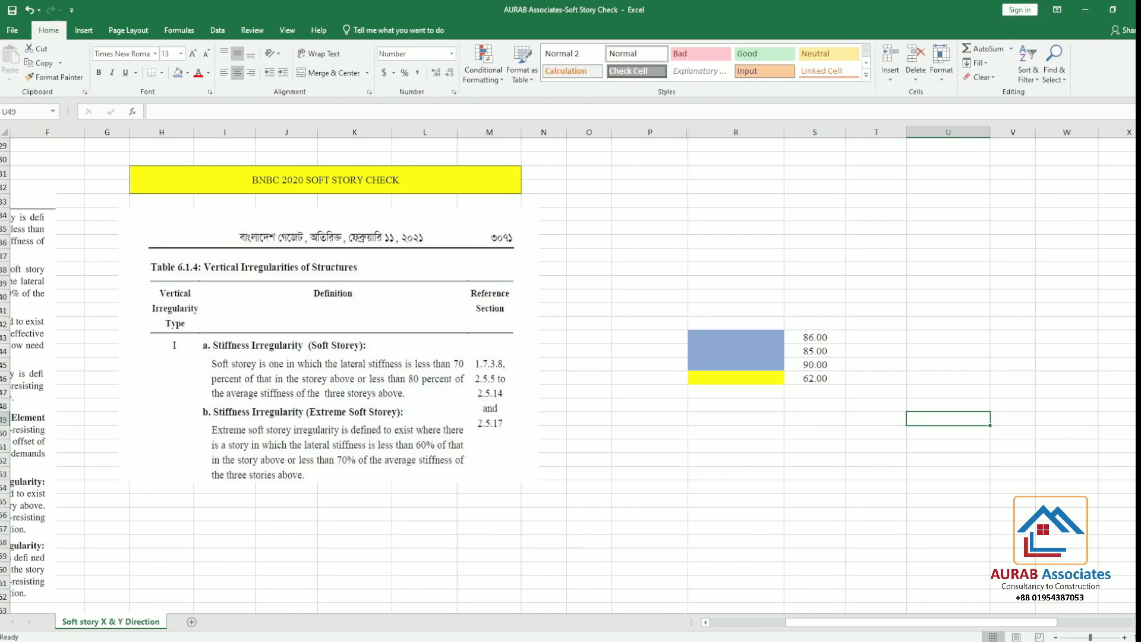
Switch to the calculator emulator, average the three upper storeys' stiffnesses 86, 85 and 90, and return to cell T44 in Excel
key(alt+Tab)
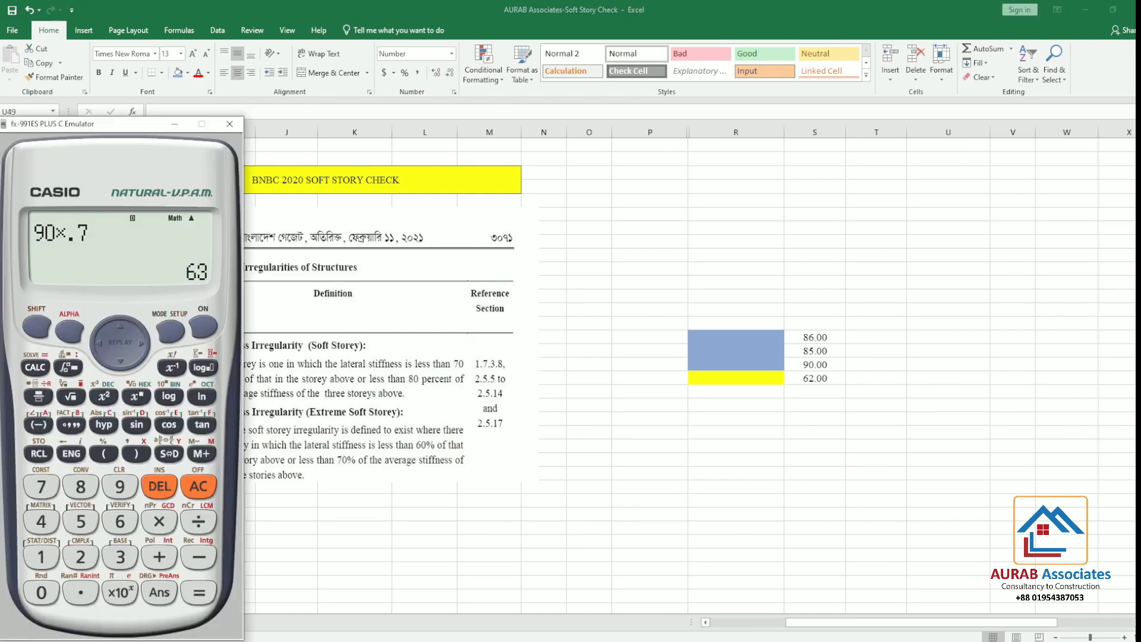
click(198, 486)
click(81, 486)
click(119, 521)
click(159, 557)
click(81, 486)
click(81, 521)
click(159, 557)
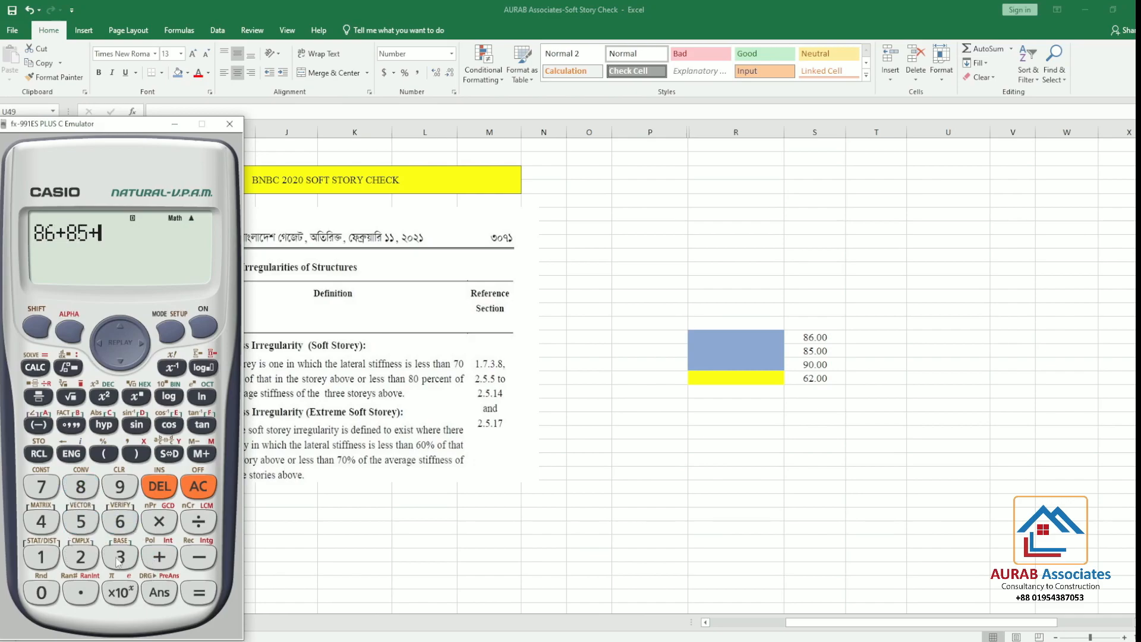
click(120, 486)
click(41, 593)
click(198, 593)
click(199, 521)
click(122, 557)
click(204, 600)
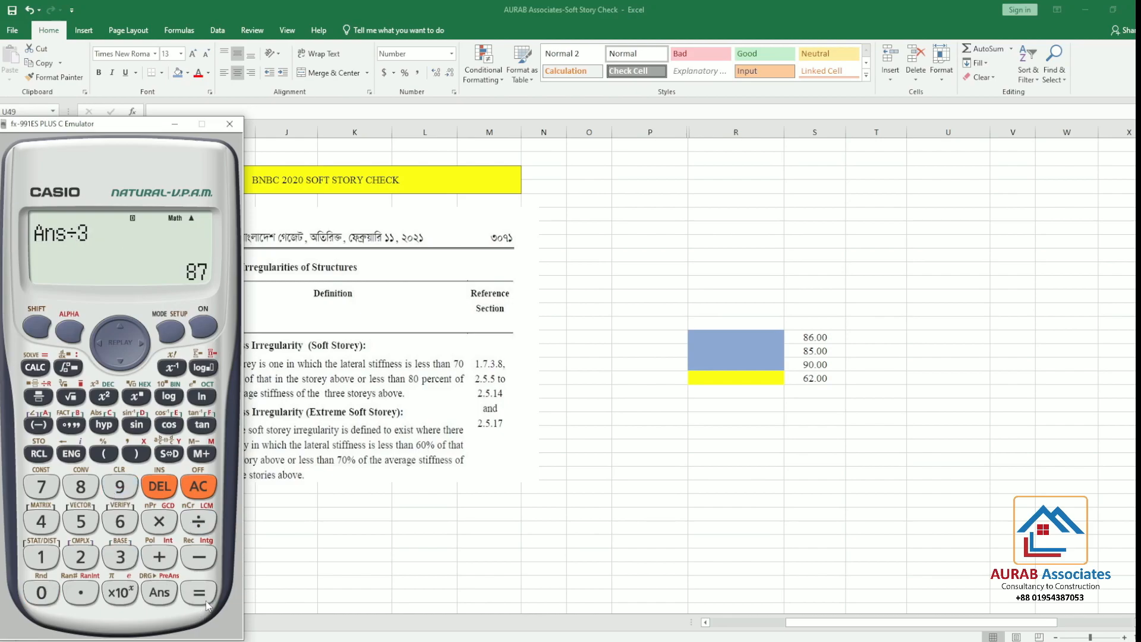
click(872, 353)
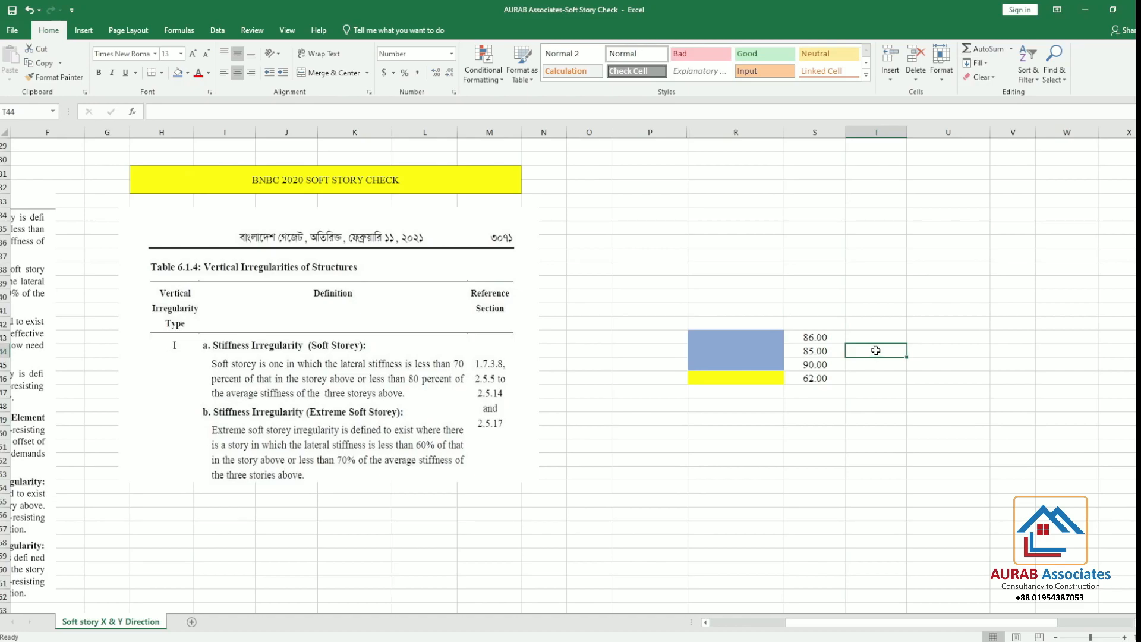
Enter the average stiffness 87 in T44, and in the calculator emulator multiply it by 0.8 and show the result as a decimal
text(87)
click(907, 419)
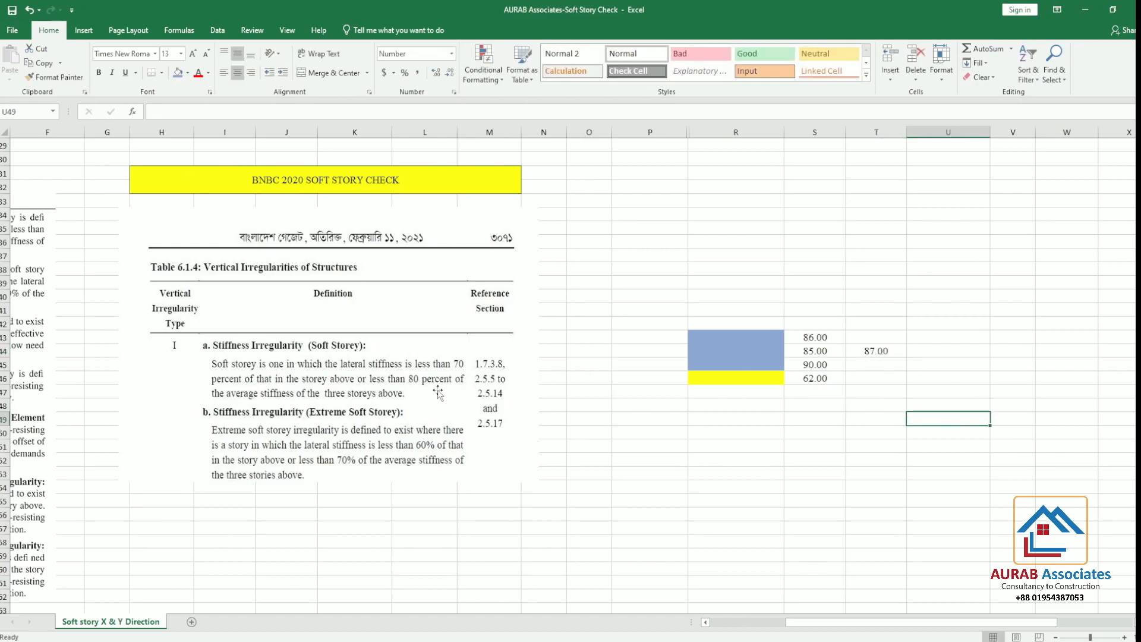
key(alt+Tab)
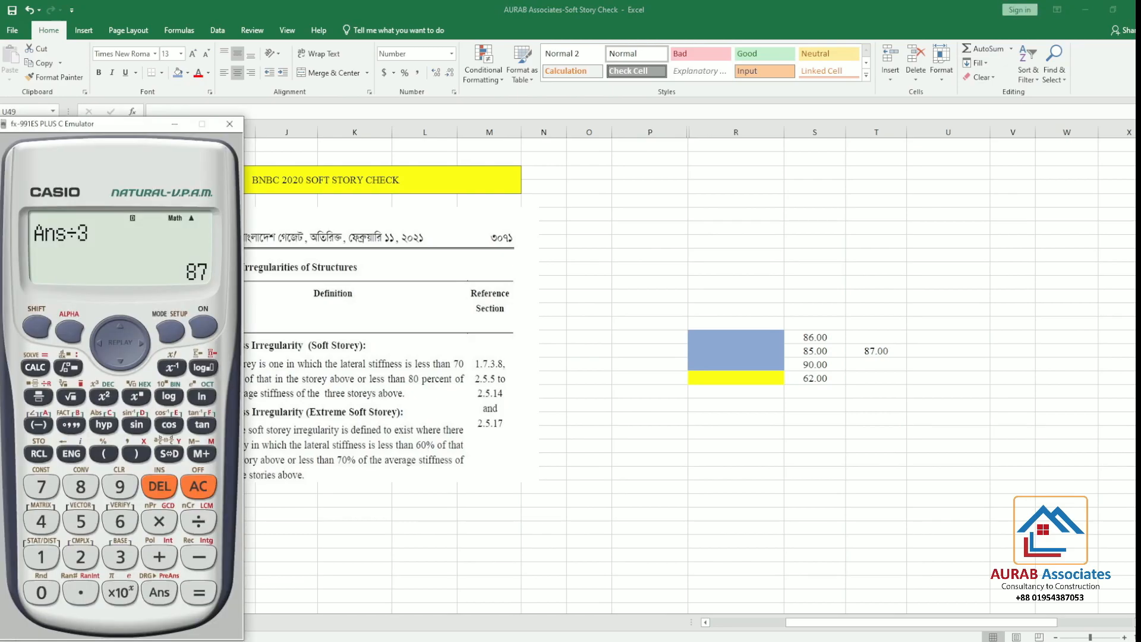
click(159, 522)
click(81, 593)
click(80, 486)
click(199, 591)
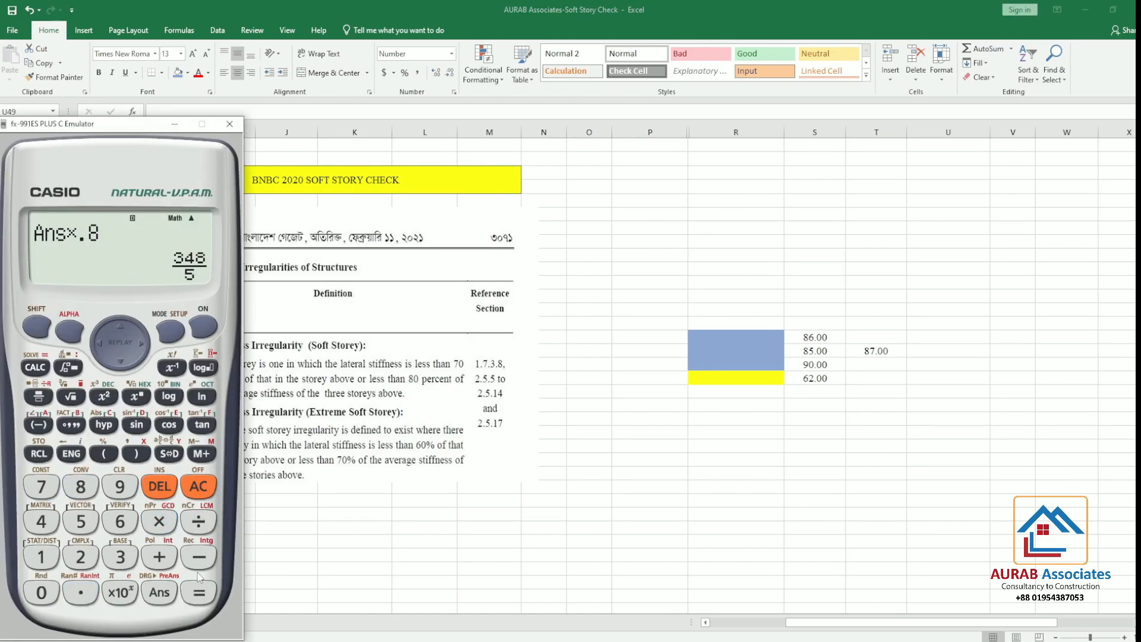
click(179, 455)
Recheck the calculator's 80% result and set the yellow storey's stiffness in S46 to 69.6 in Excel
click(823, 378)
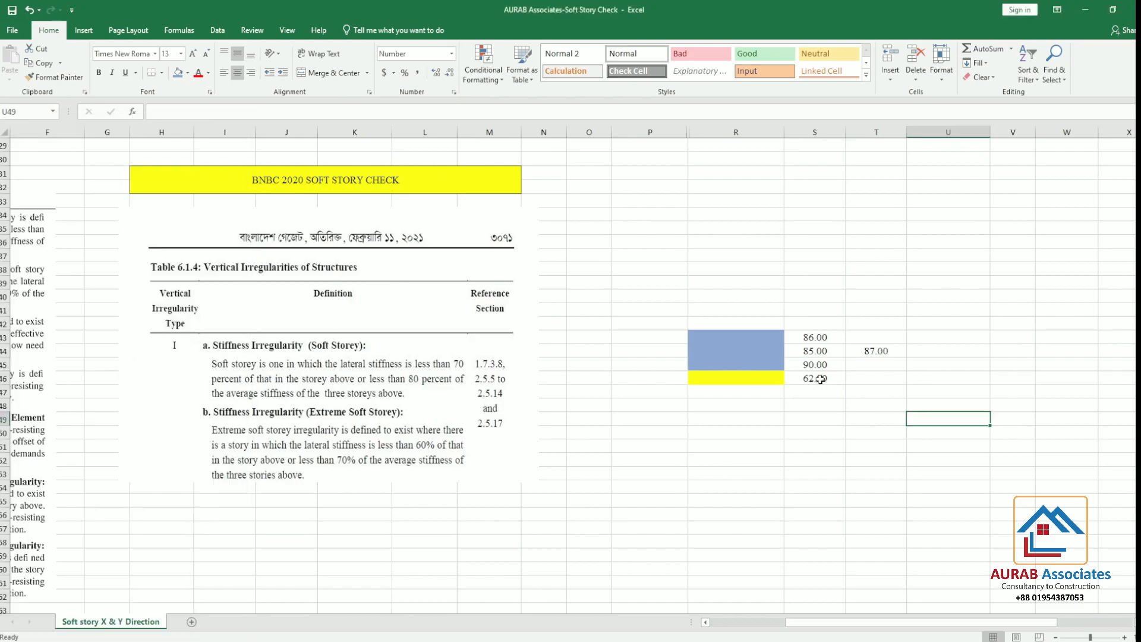
click(822, 378)
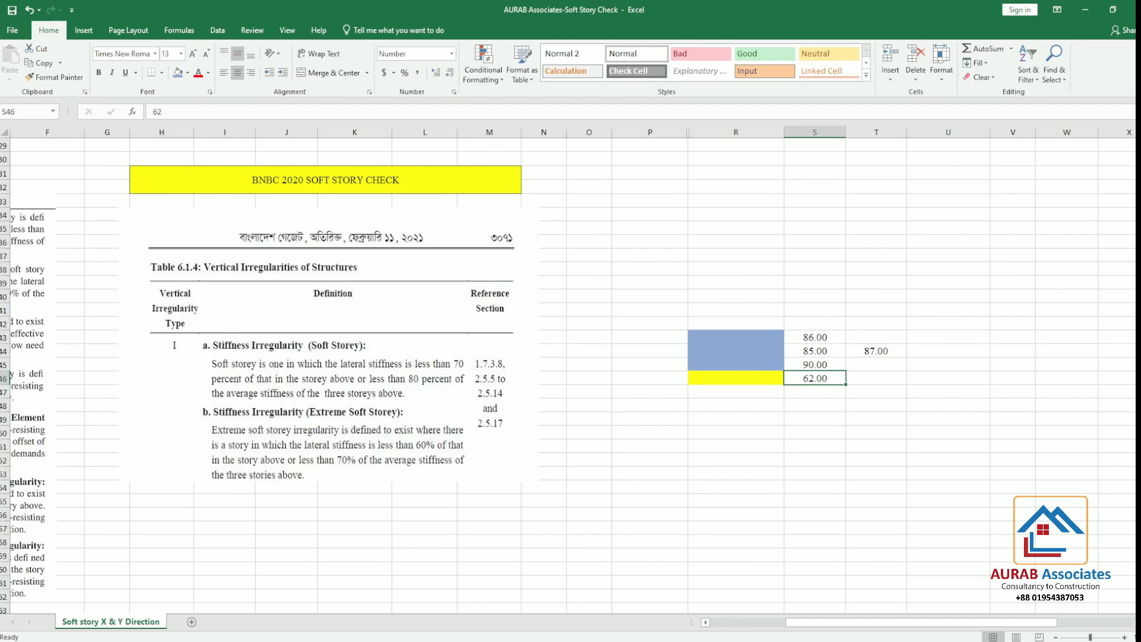
key(alt+Tab)
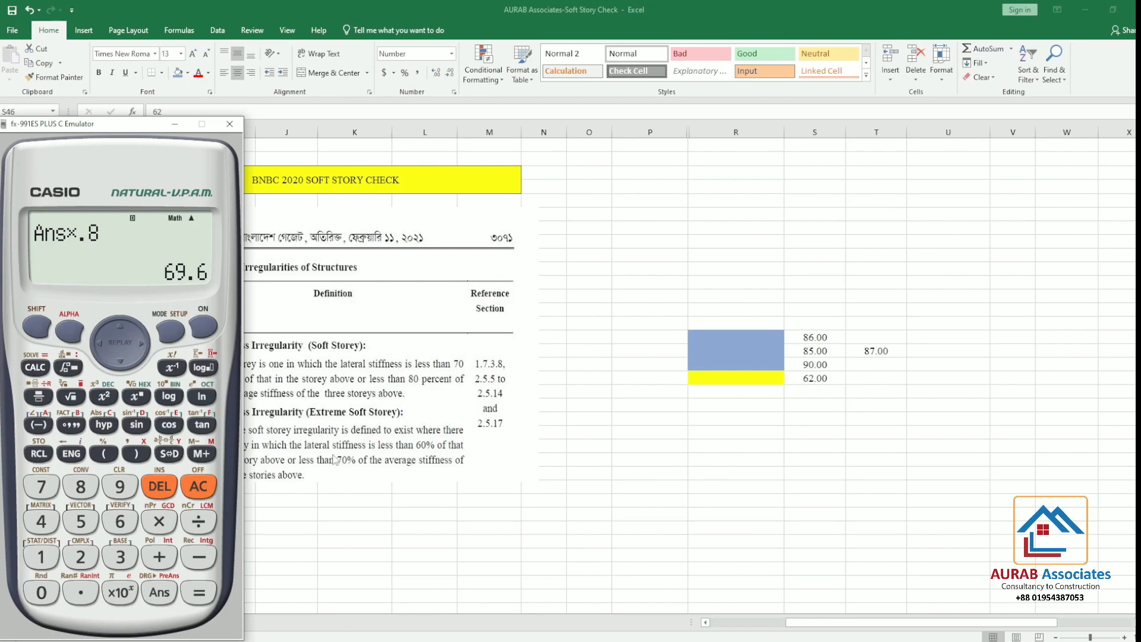
click(830, 379)
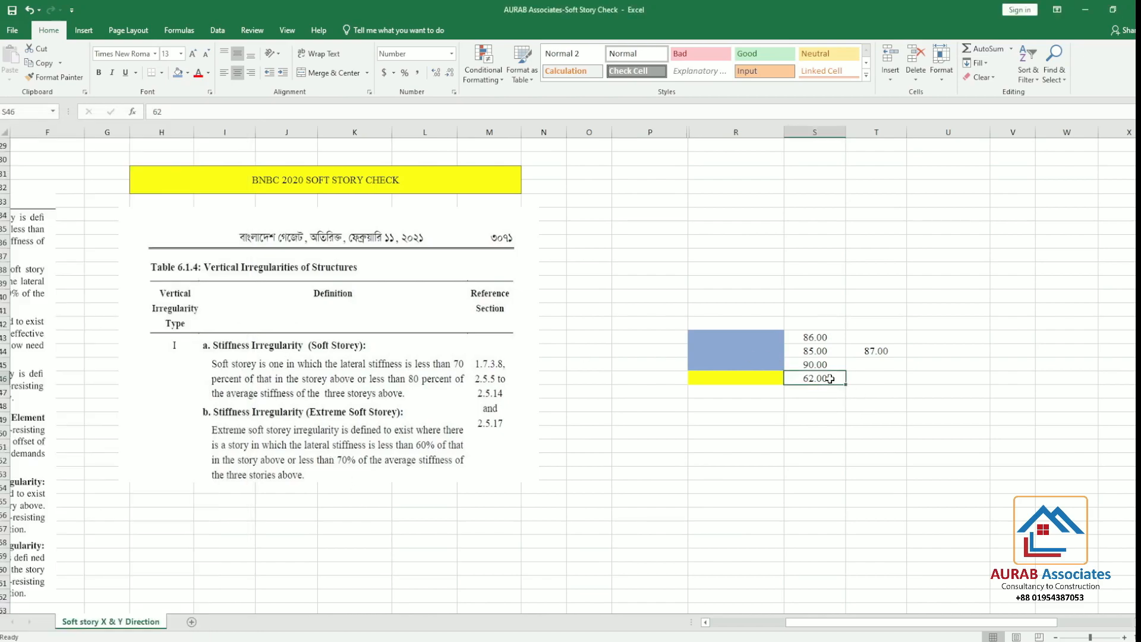
text(69)
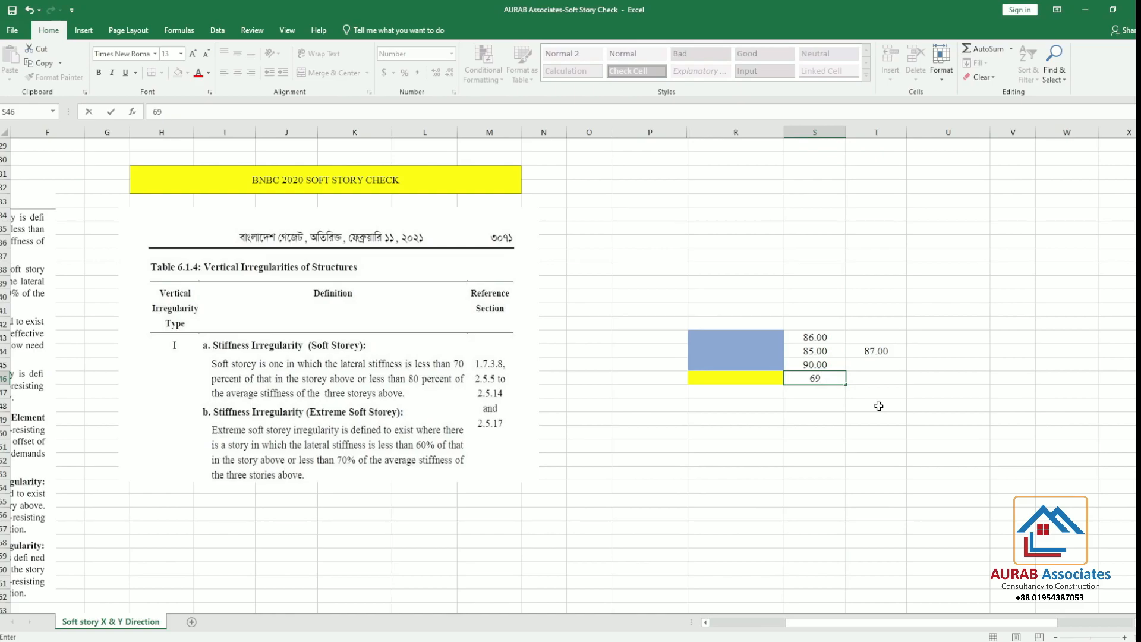
text(.9)
key(BackSpace)
text(6)
click(945, 445)
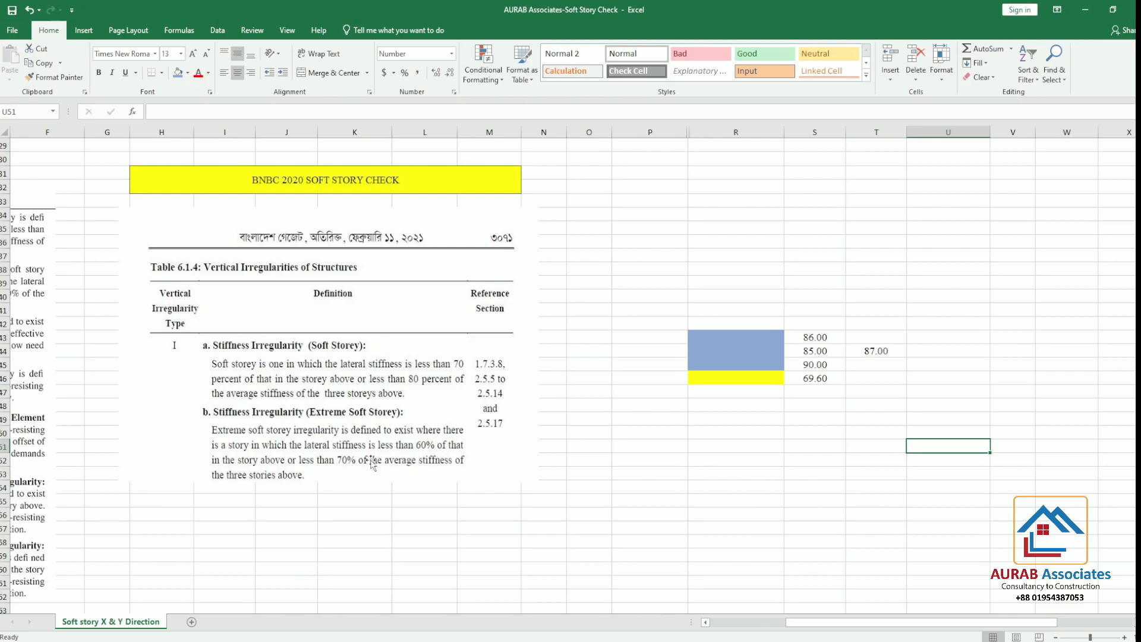
Multiply the S45 stiffness of 90 by 0.6 in the calculator emulator, move its window aside, and return to S46 in Excel
click(827, 368)
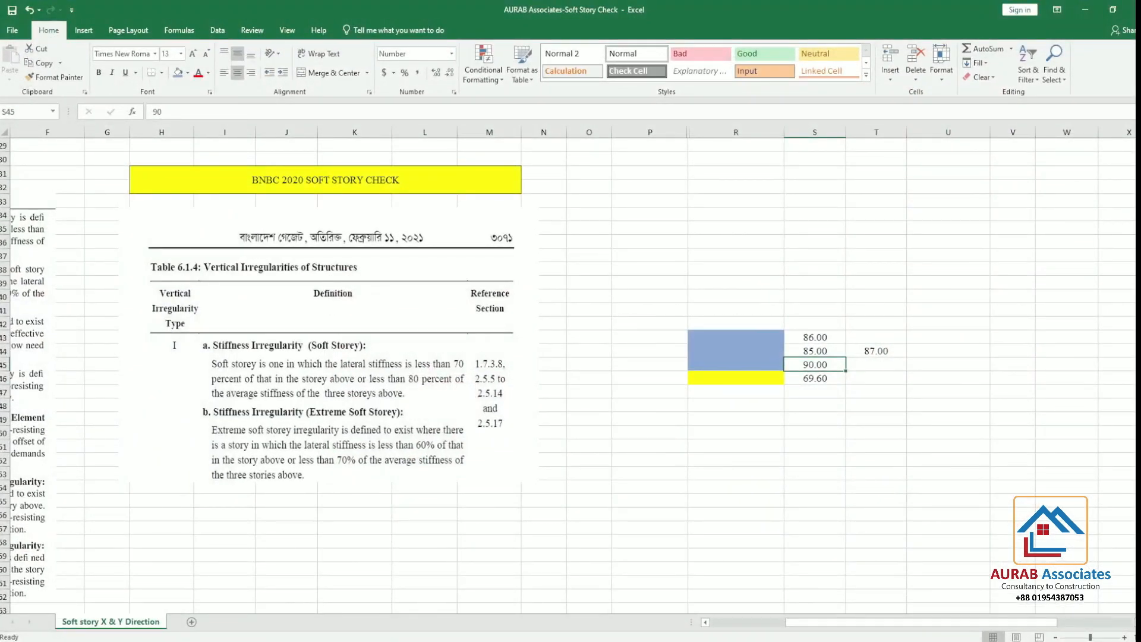
click(325, 641)
click(198, 486)
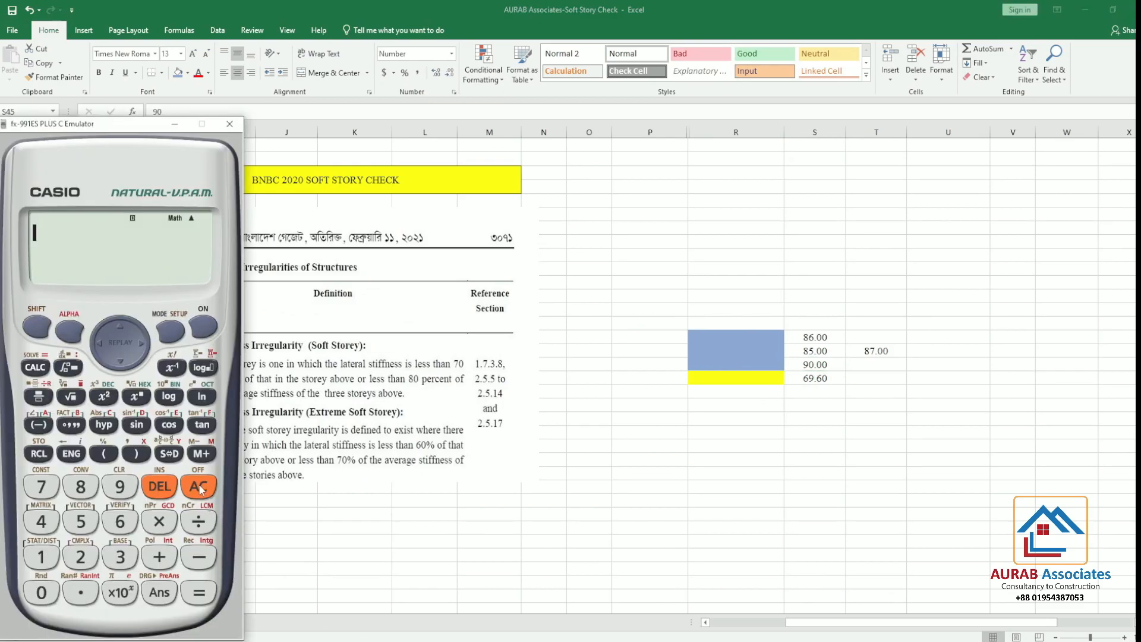
click(119, 486)
click(42, 590)
click(159, 523)
click(83, 589)
click(123, 526)
click(198, 592)
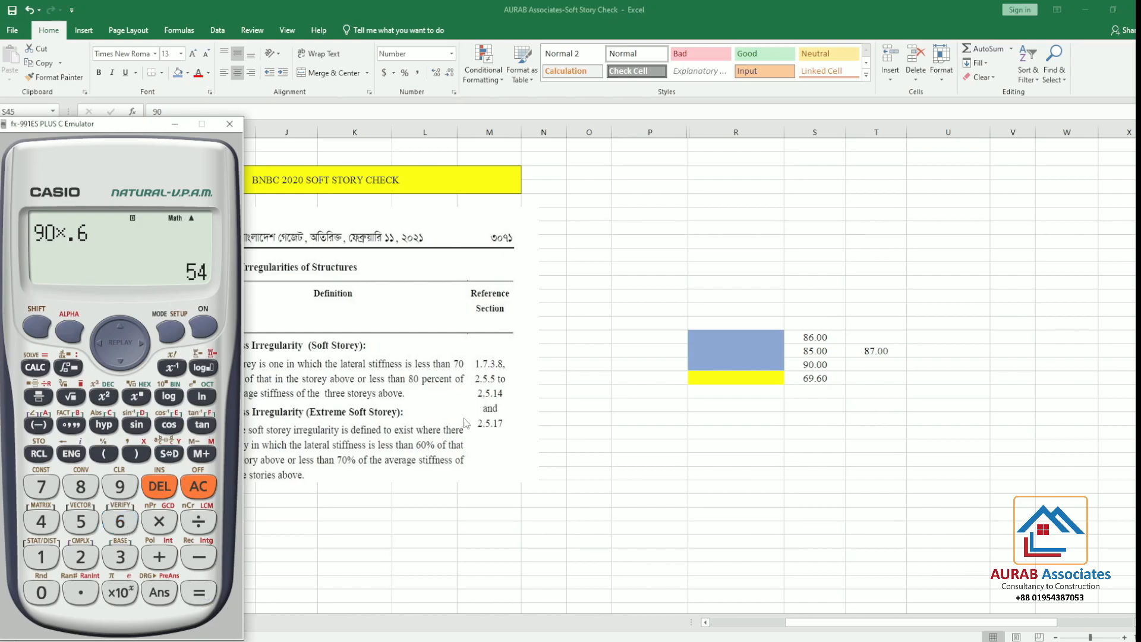
drag(117, 132, 0, 132)
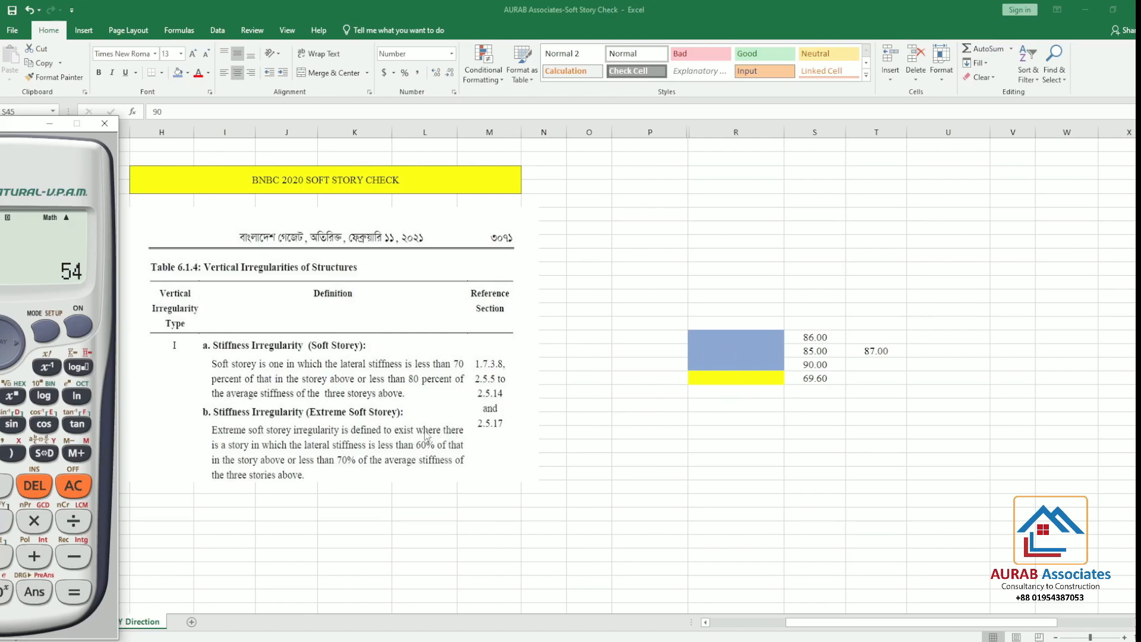
click(827, 366)
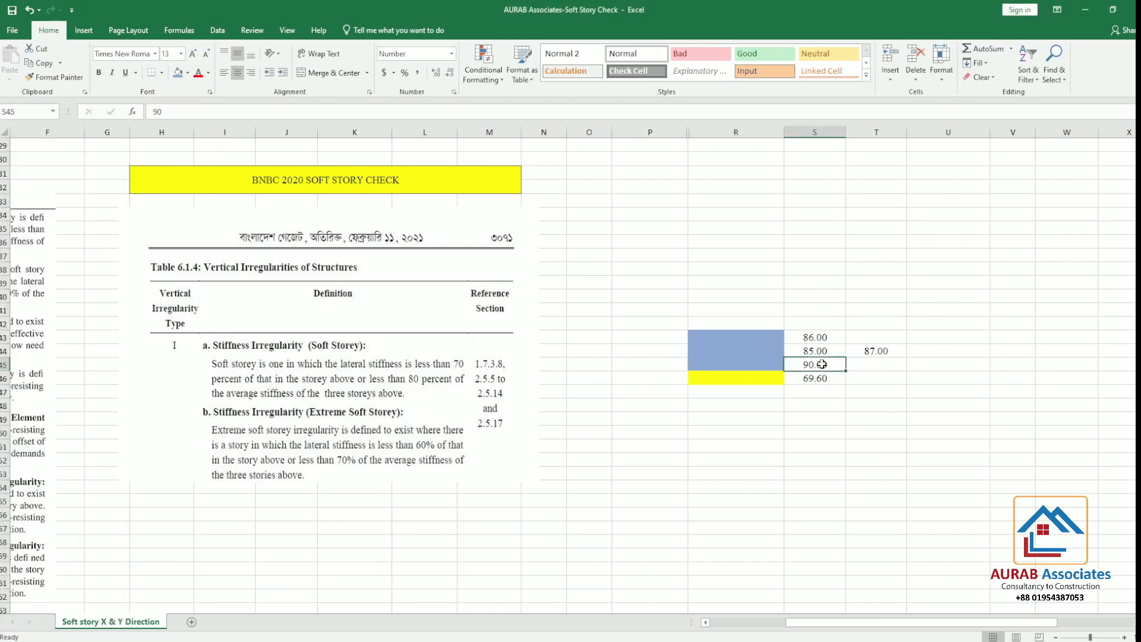
click(823, 381)
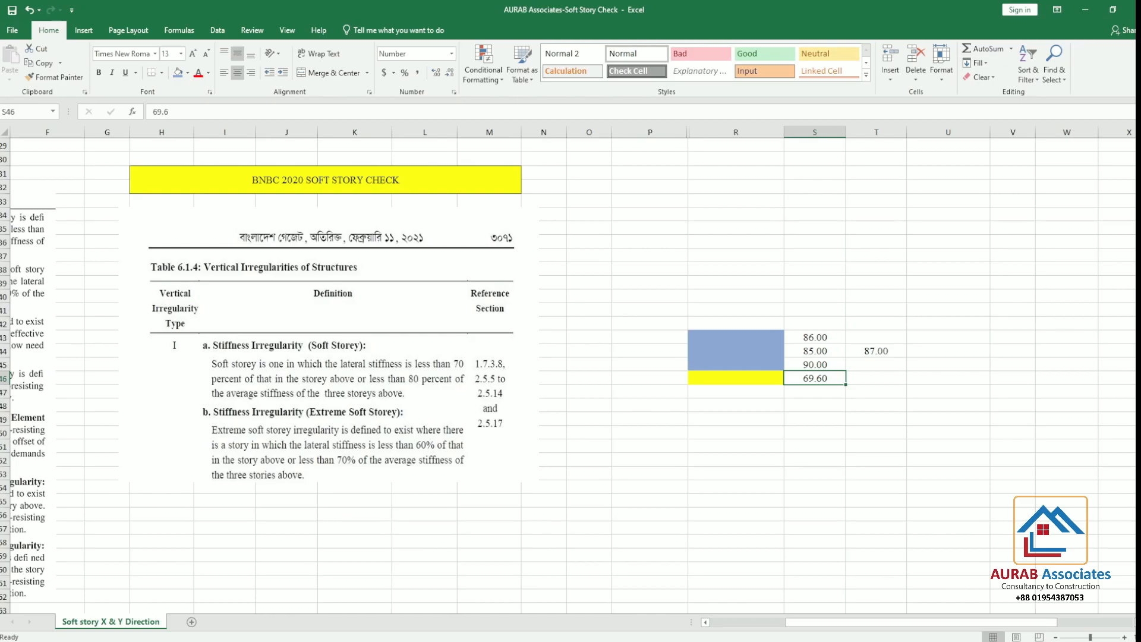
Select the average in T44, and in the calculator emulator multiply 87 by 0.7 and show the result as a decimal
key(alt+Tab)
click(810, 379)
click(891, 352)
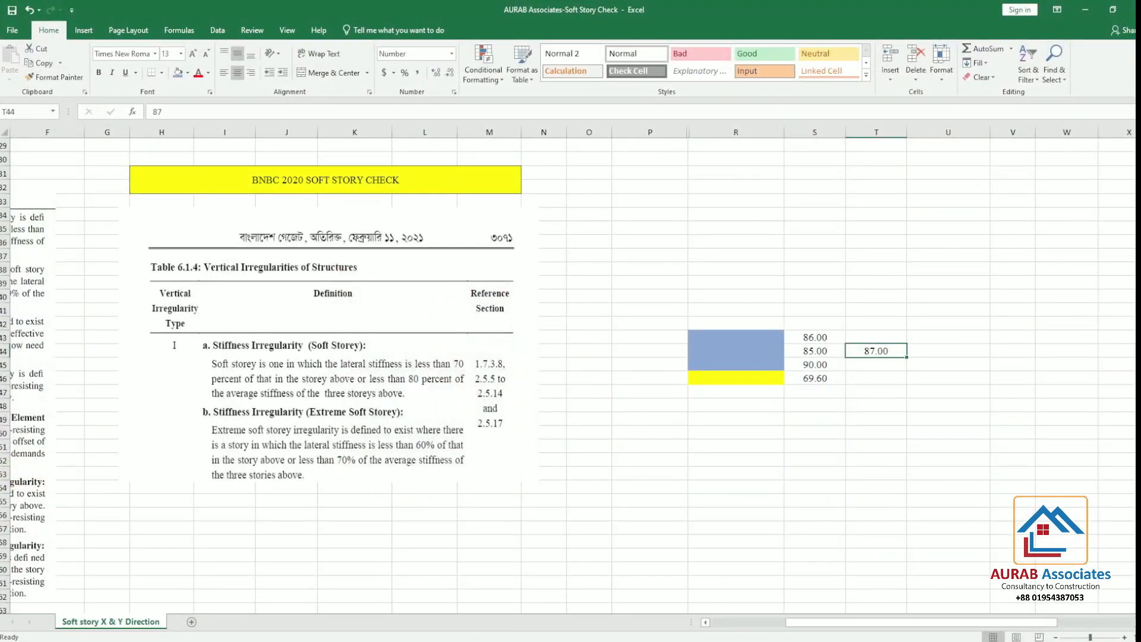
key(alt+Tab)
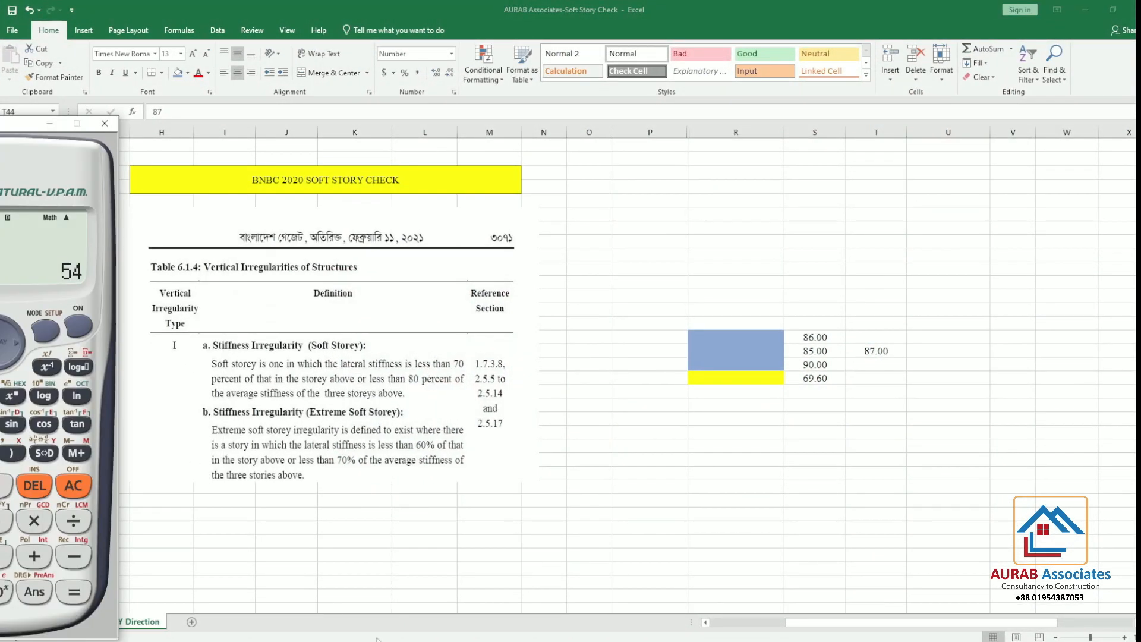
drag(16, 148, 357, 149)
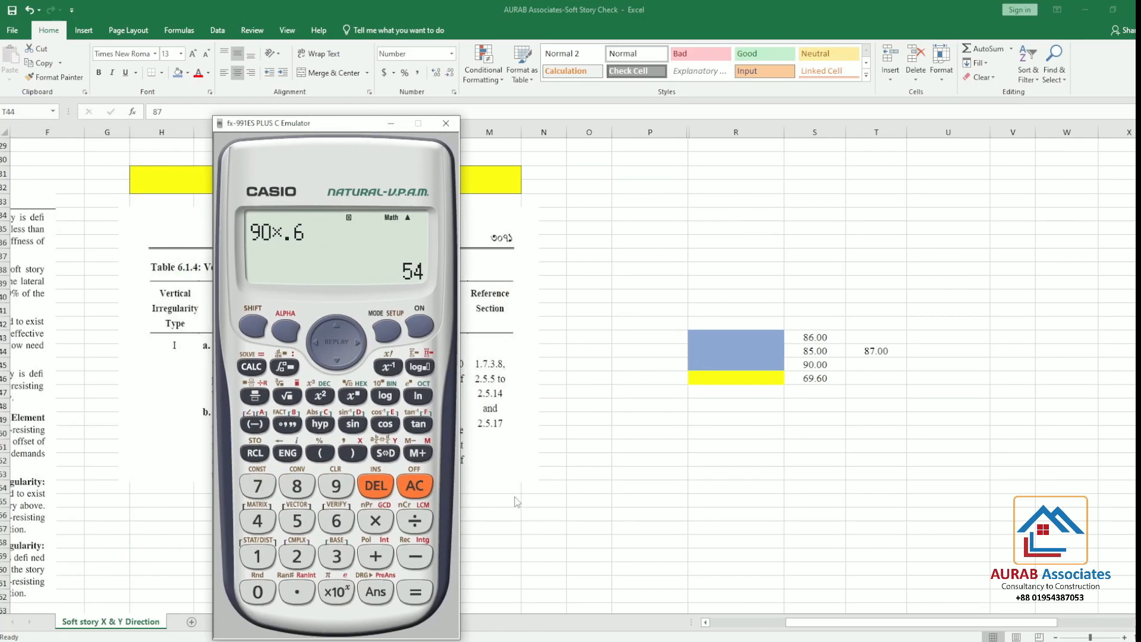
click(416, 489)
click(296, 486)
click(257, 486)
click(378, 519)
click(296, 592)
click(258, 486)
click(414, 592)
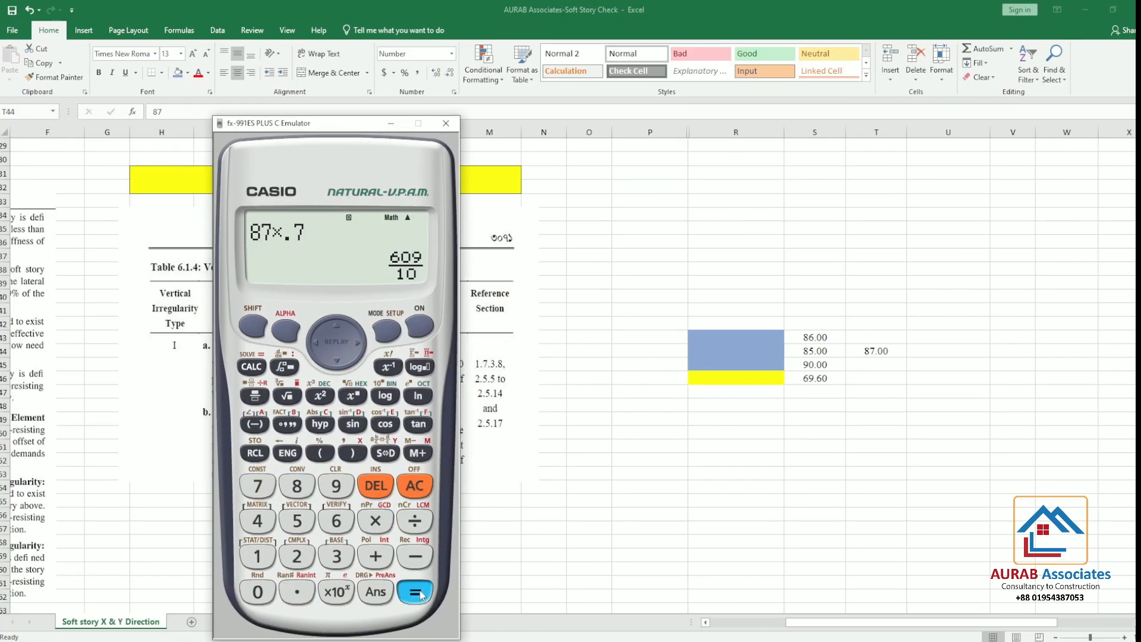
click(397, 451)
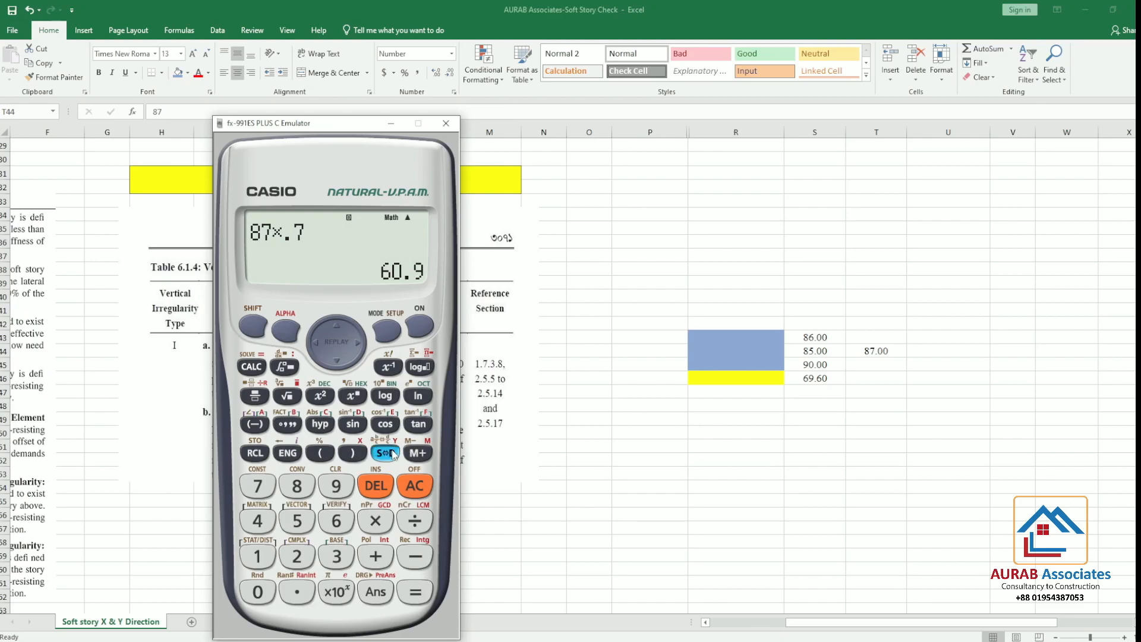
Return to Excel, set the yellow storey's stiffness in S46 to 59, and select the average in T44
key(alt+Tab)
click(825, 378)
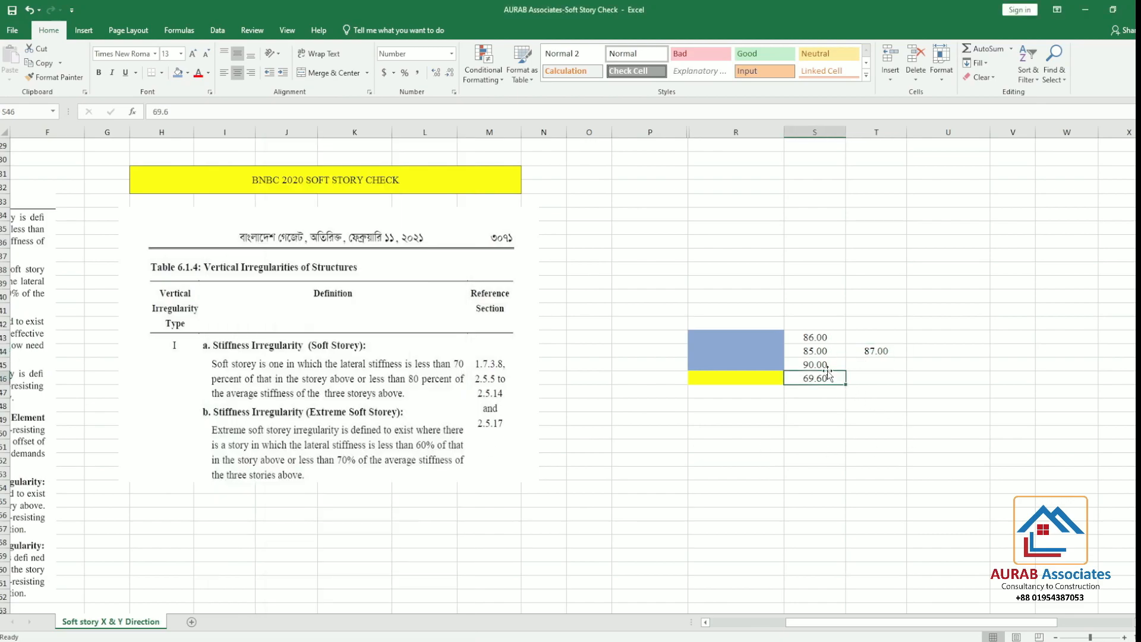
text(6)
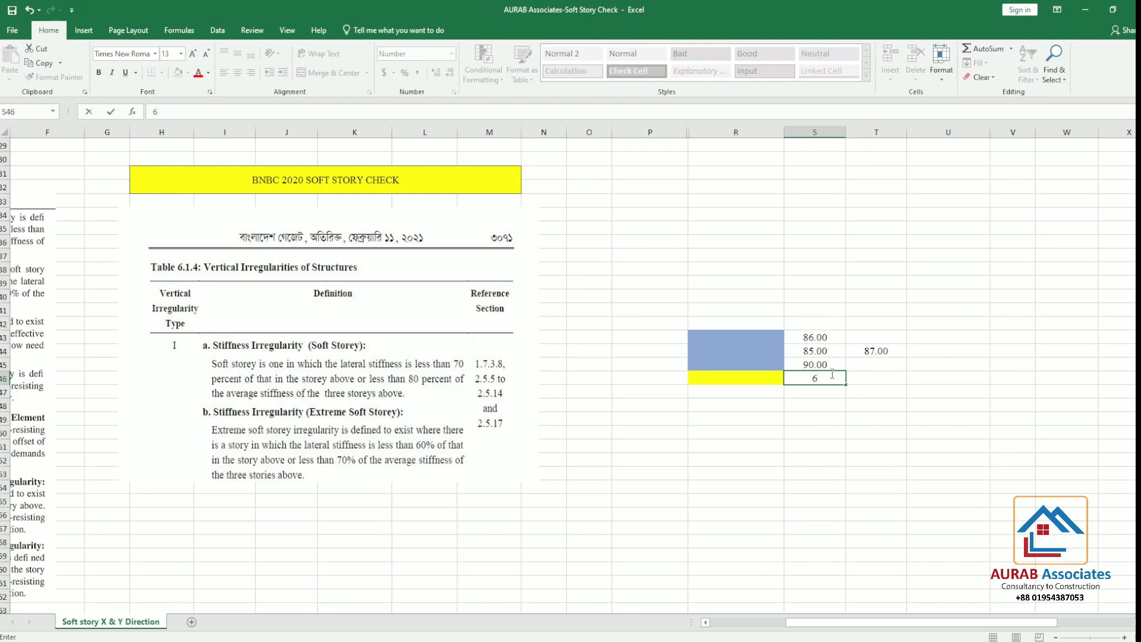
text(59)
click(1024, 461)
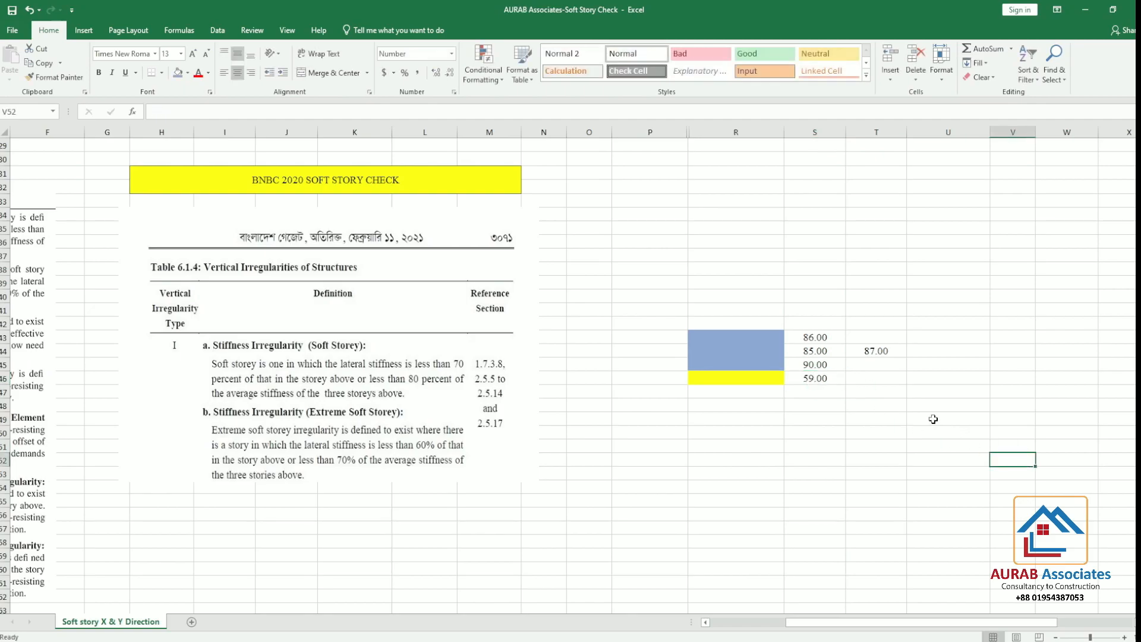
click(888, 352)
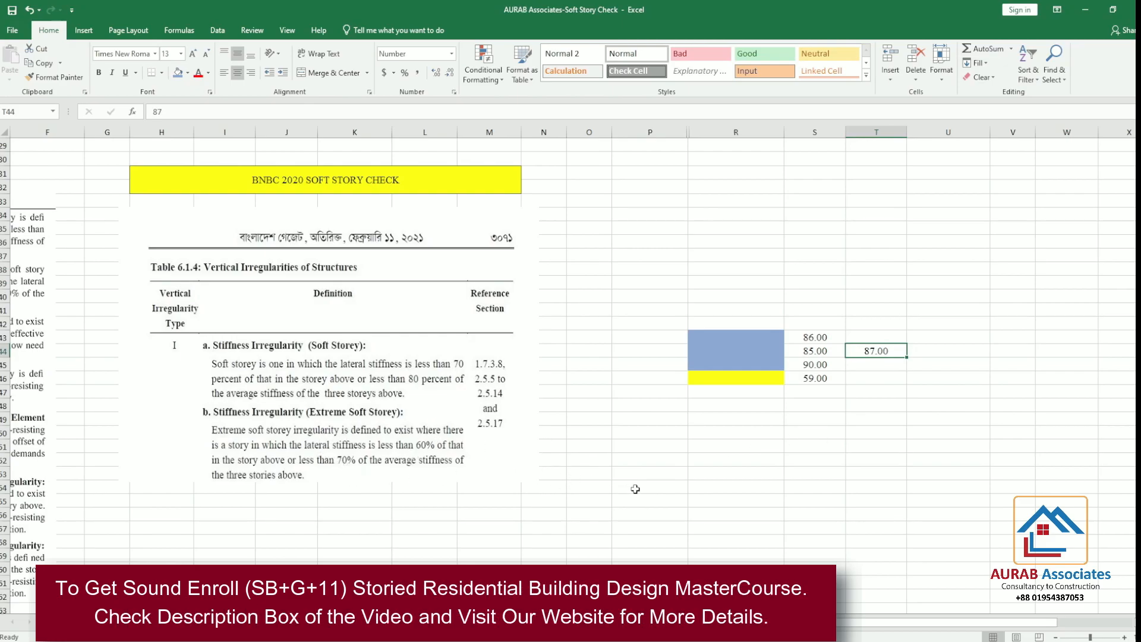
Look over the stiffness irregularity tables in Excel, and switch to ETABS to run the building model's analysis
scroll(438, 463, up, 9)
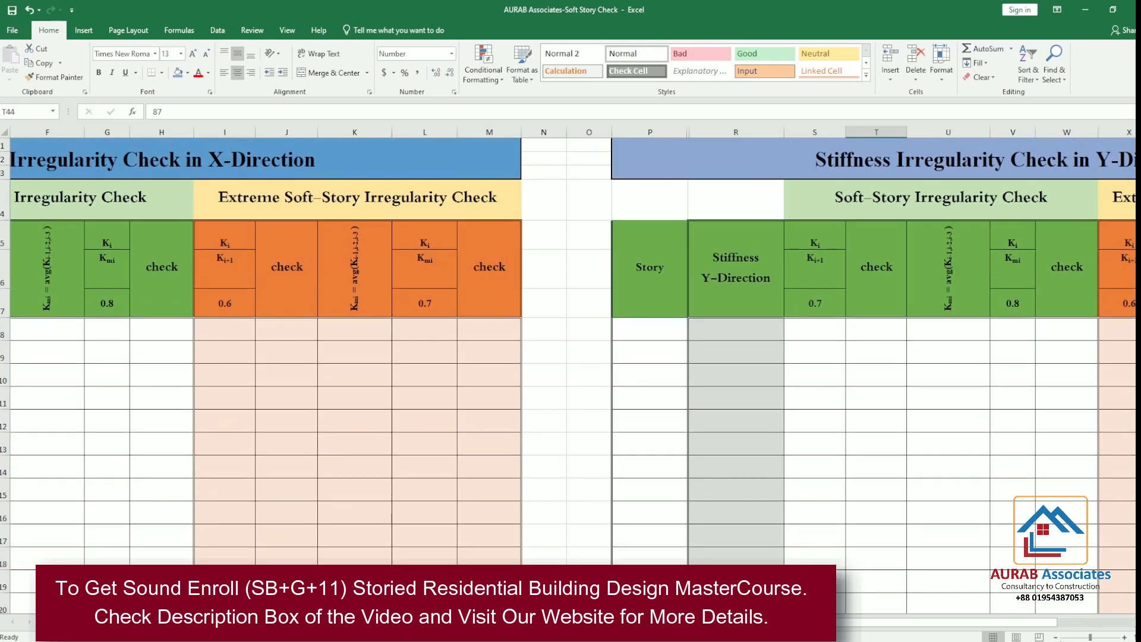
click(1056, 636)
click(1057, 637)
click(1056, 637)
click(1057, 637)
click(1057, 637)
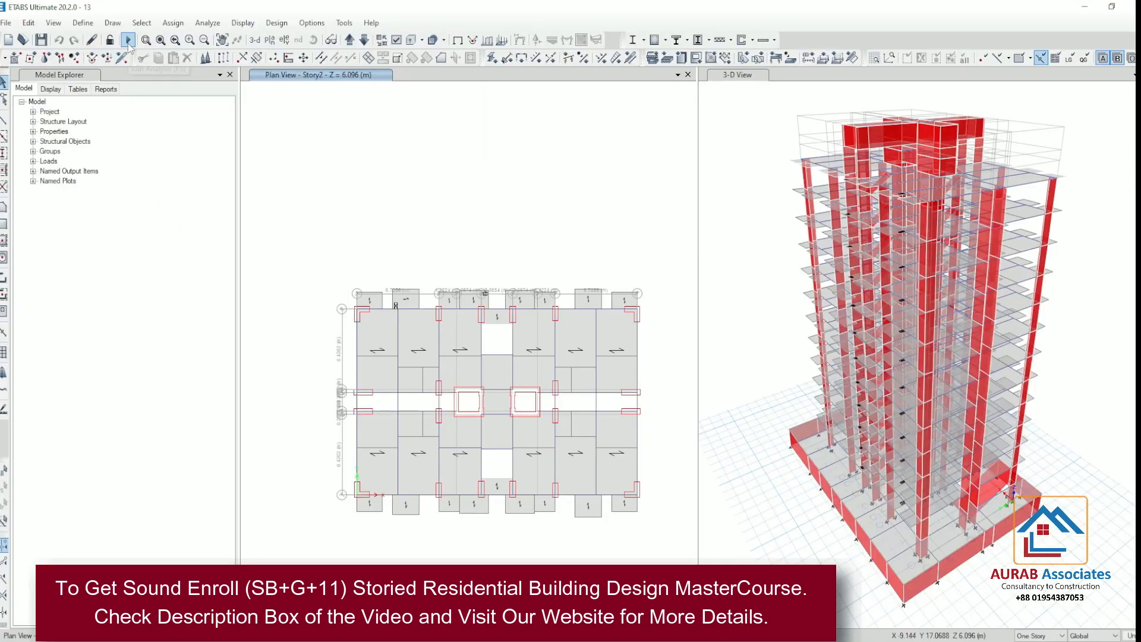
click(128, 41)
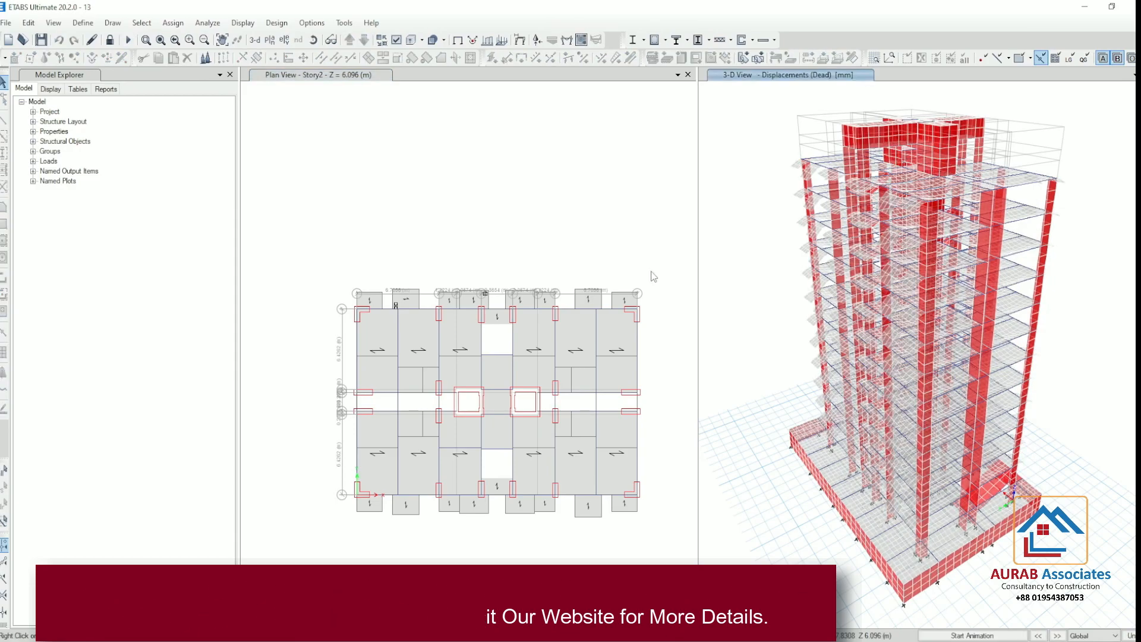
right_click(911, 414)
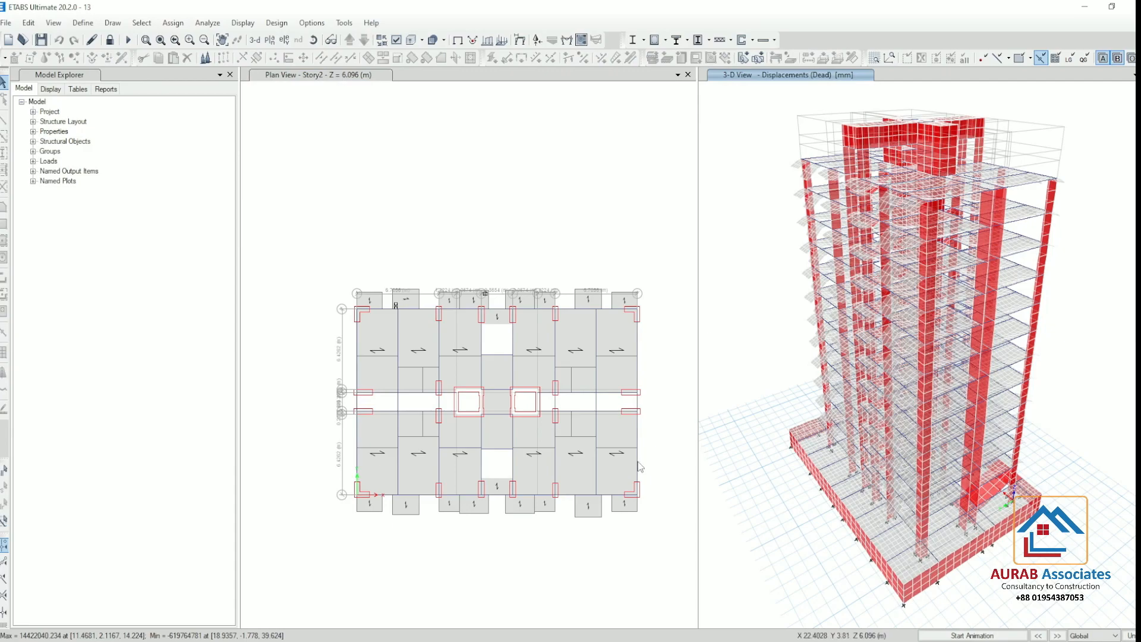
Check the Excel tables, return to ETABS, and copy the story names from Story16 down to Base in the Story Data table
click(440, 641)
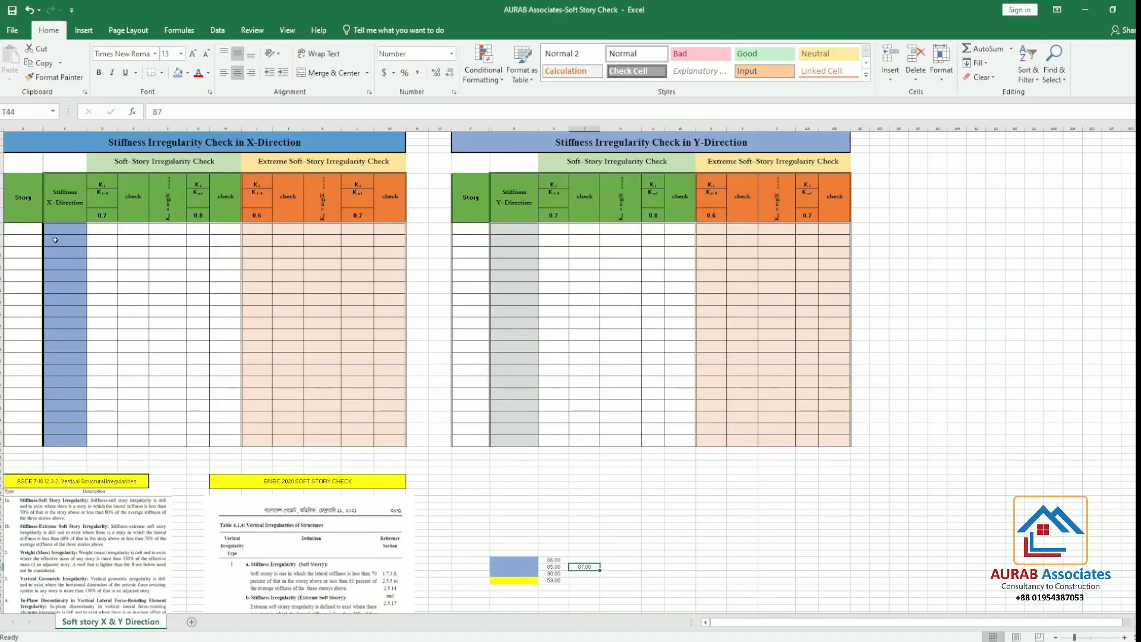
click(1086, 12)
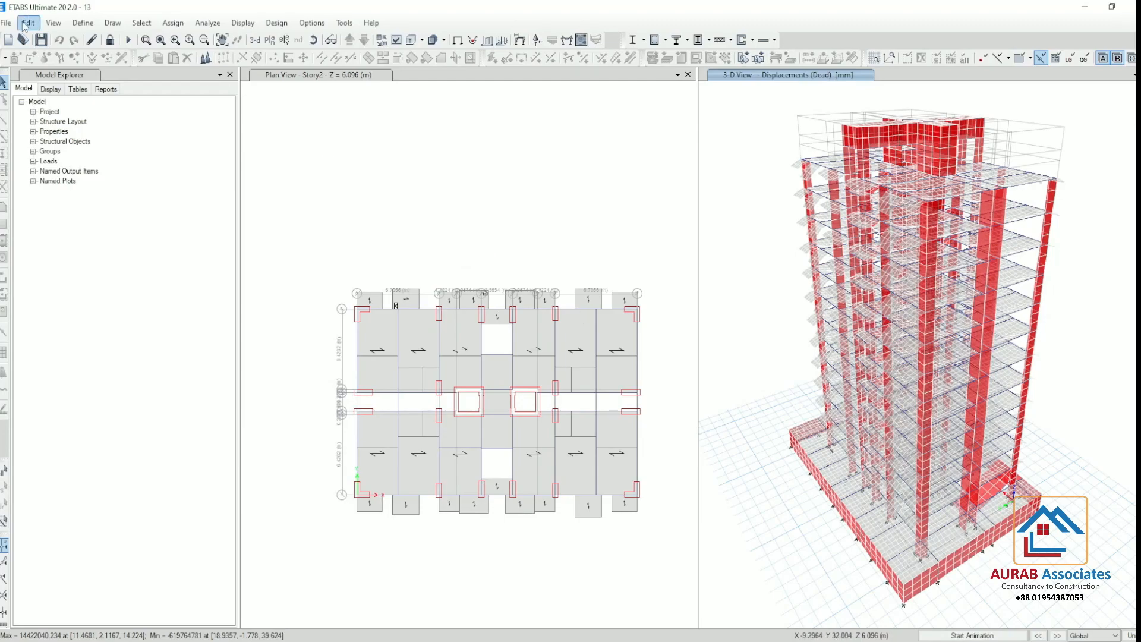
click(27, 23)
mouse_move(102, 199)
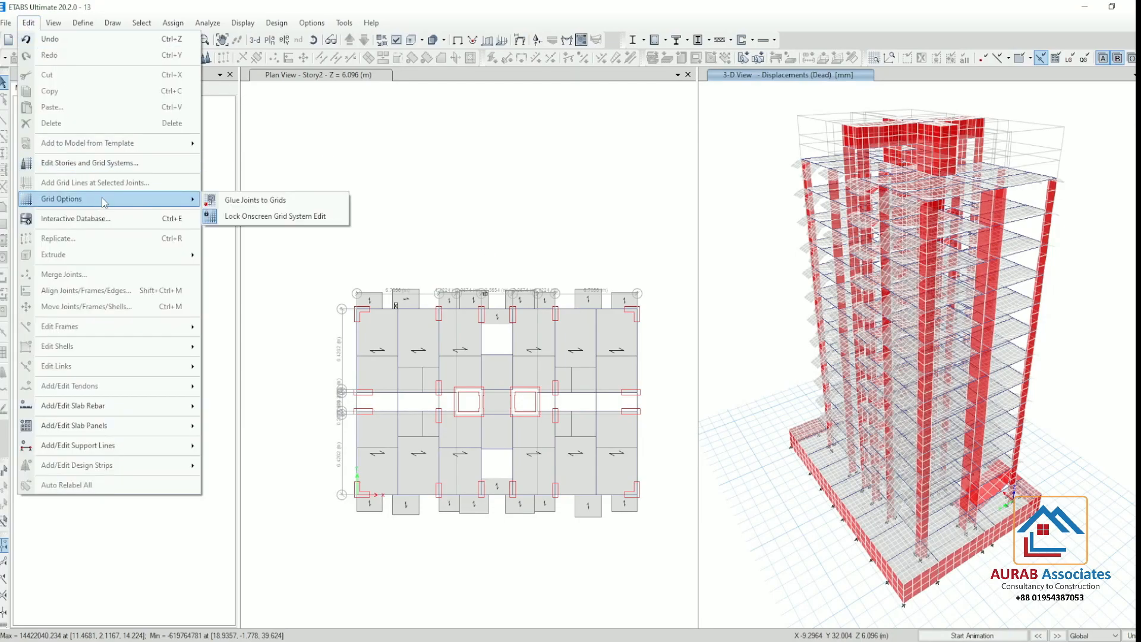
click(89, 162)
click(620, 202)
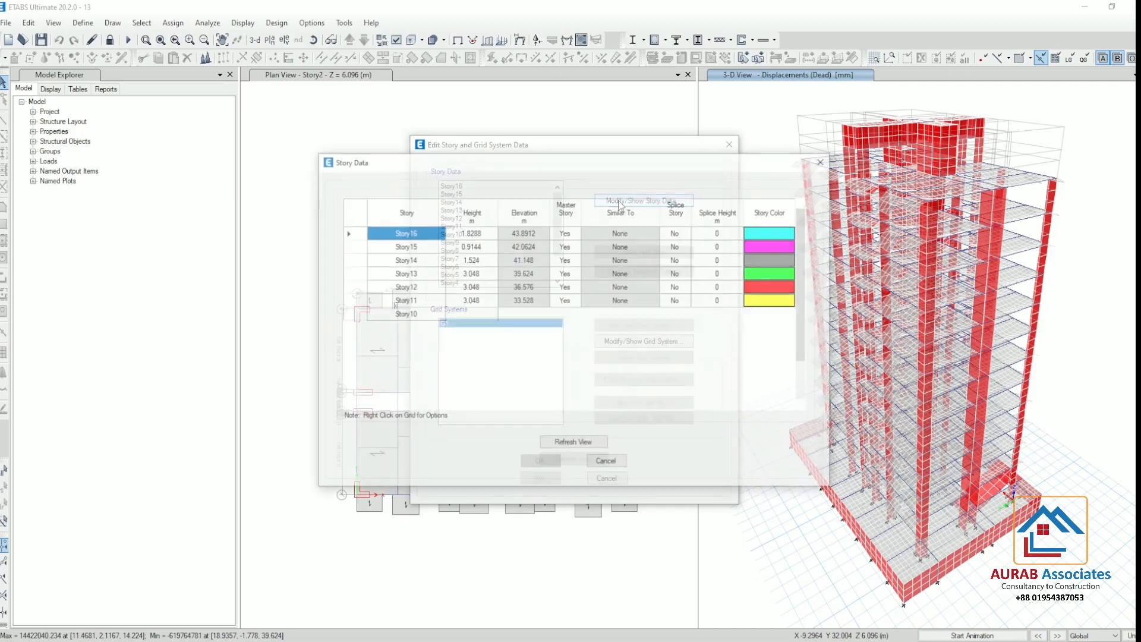
drag(425, 238, 421, 514)
key(ctrl+c)
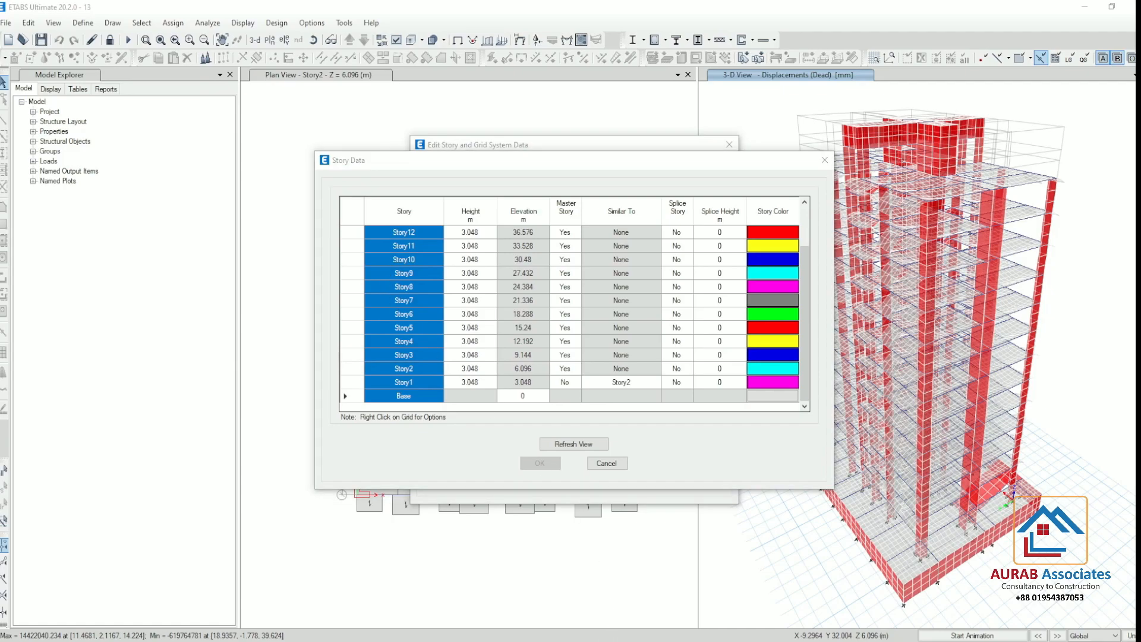
Switch to Excel and paste the story names into the Story columns of both the X-direction table from A8 and the Y-direction table from P8
key(alt+Tab)
click(19, 229)
right_click(20, 229)
click(64, 284)
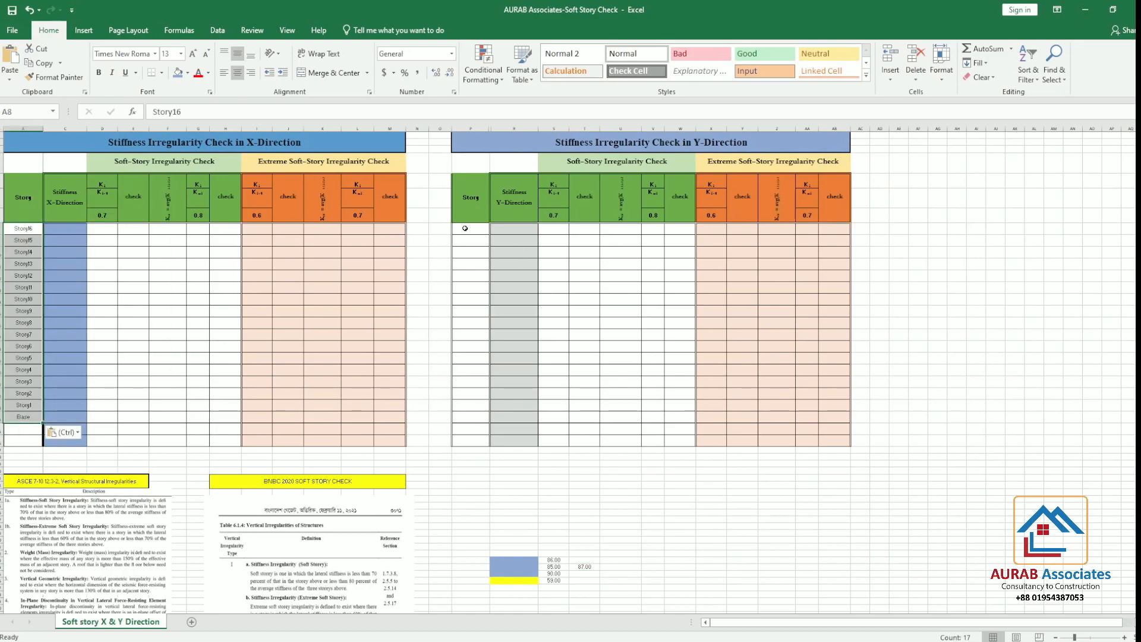
click(465, 228)
right_click(466, 229)
click(507, 282)
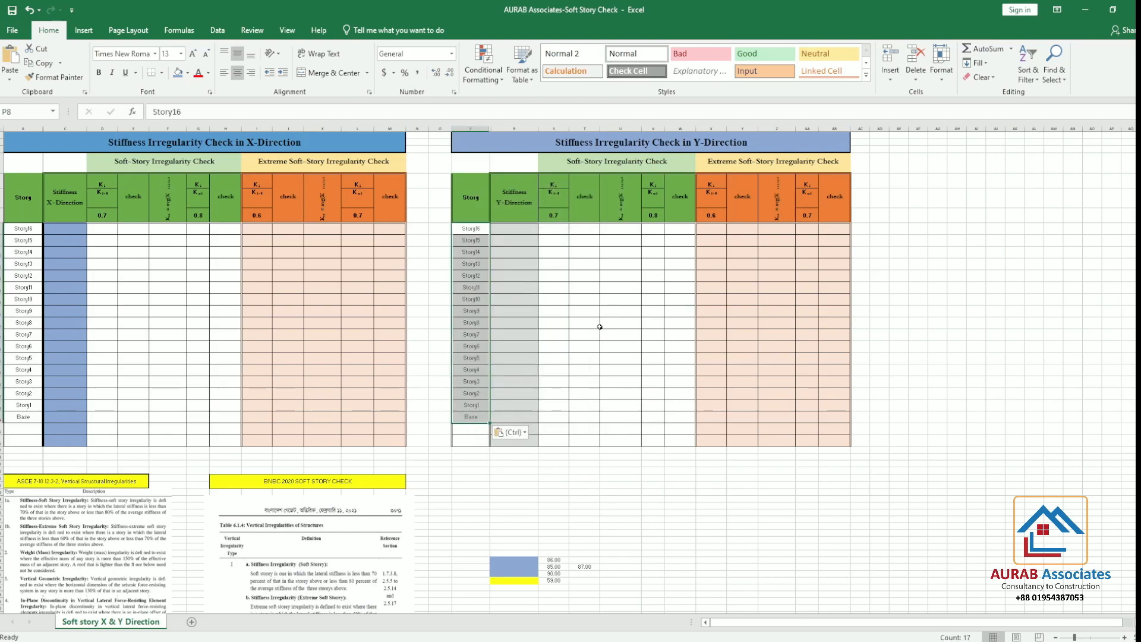
Enlarge the worksheet view and look over the X- and Y-direction stiffness irregularity tables
click(1124, 637)
click(1124, 637)
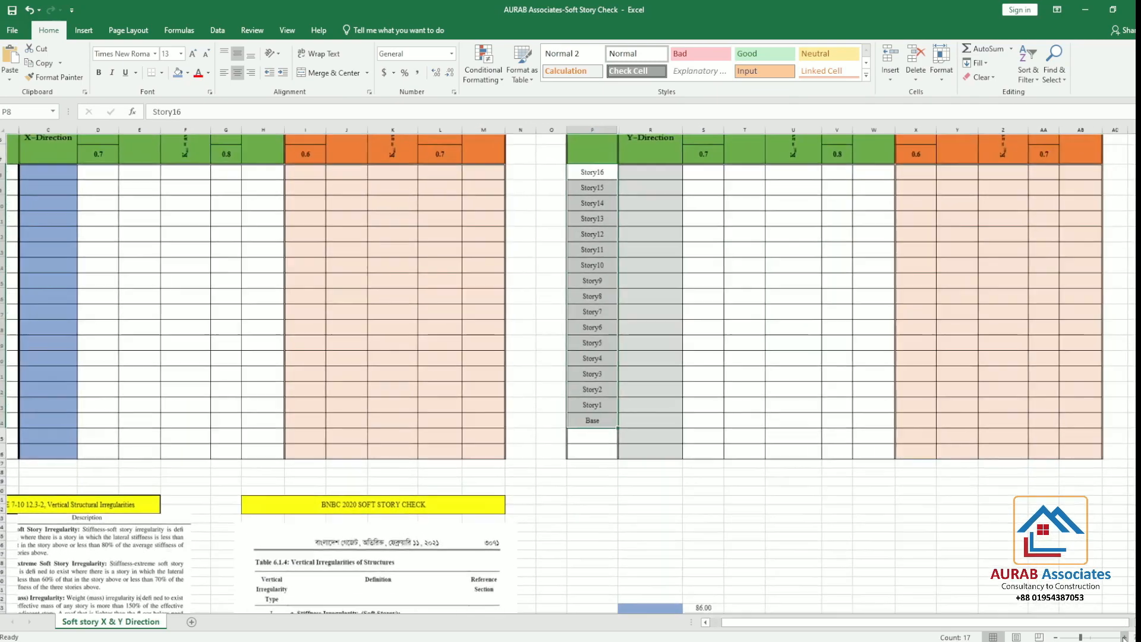
click(1039, 637)
scroll(733, 521, down, 1)
scroll(732, 521, down, 2)
scroll(611, 458, up, 4)
click(532, 537)
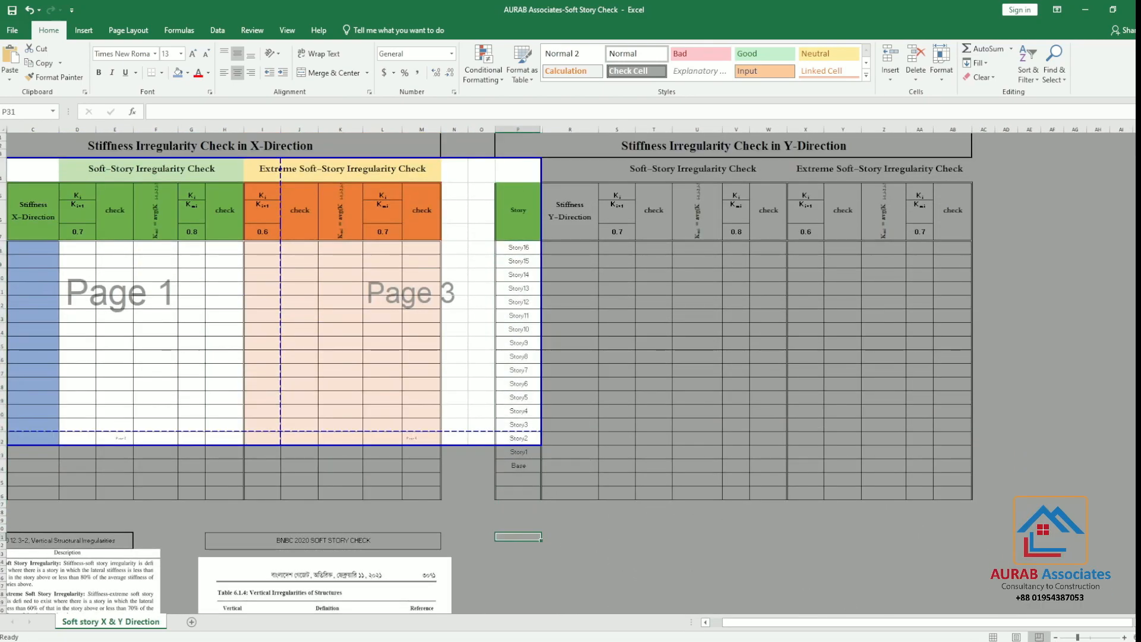
click(1055, 637)
click(1055, 637)
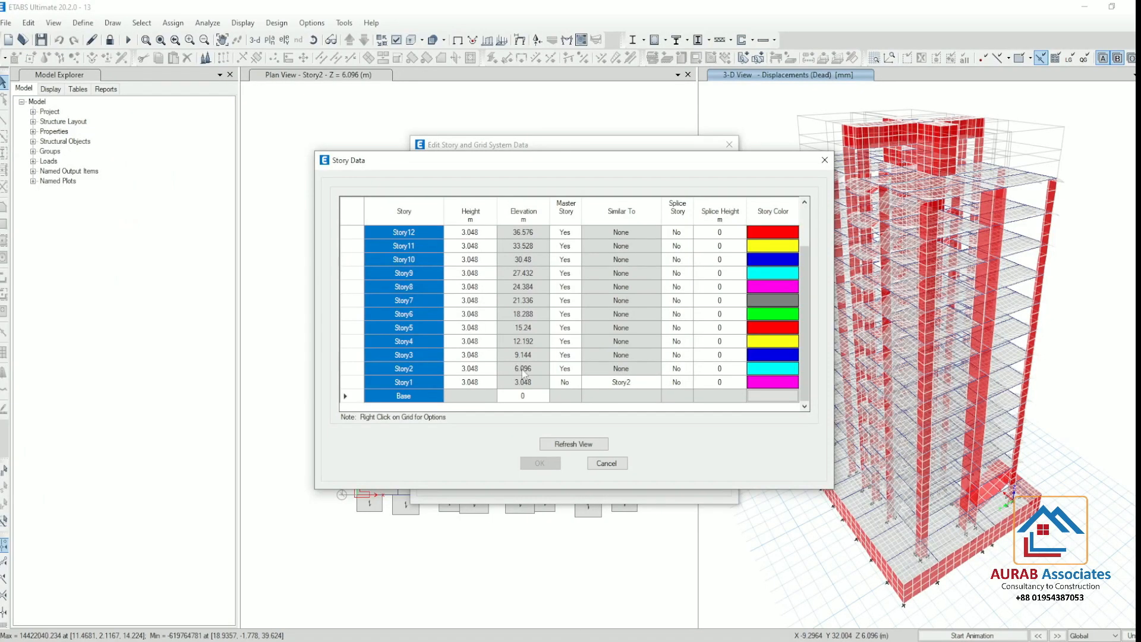
In ETABS, close the story and grid data dialogs and display the Story Stiffness table from the Structure Output analysis results
click(824, 160)
click(736, 145)
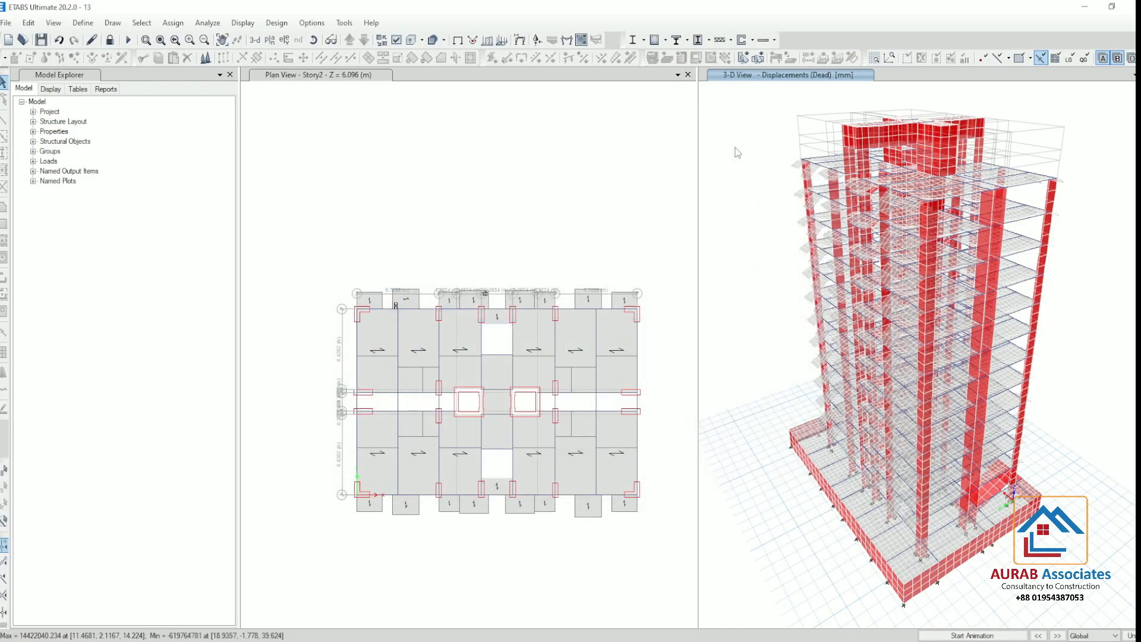
click(243, 22)
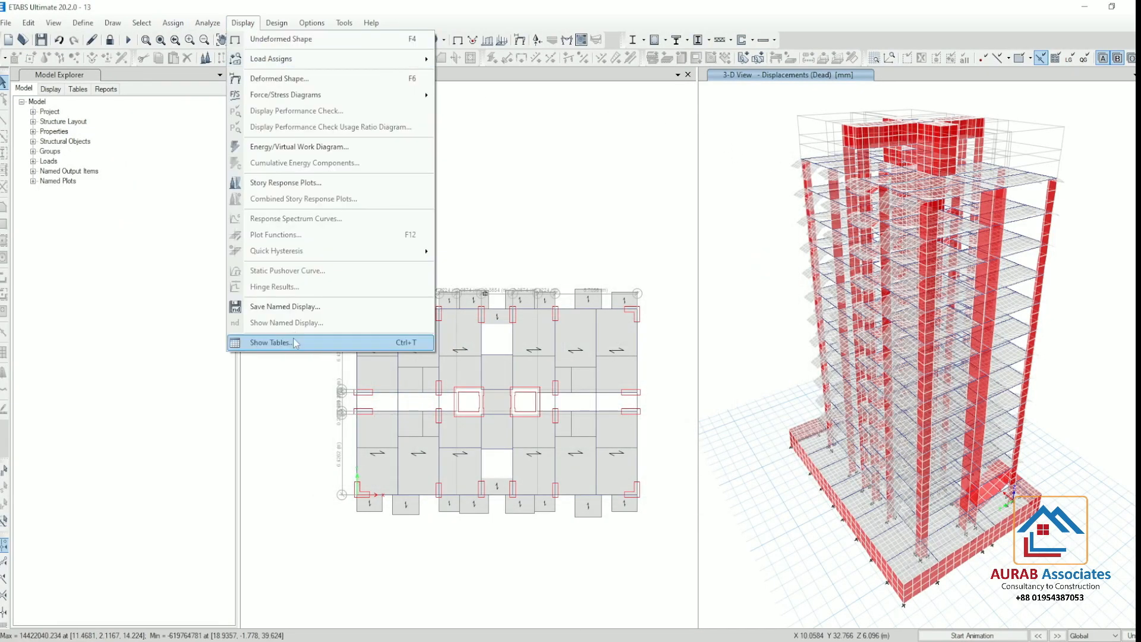
click(295, 342)
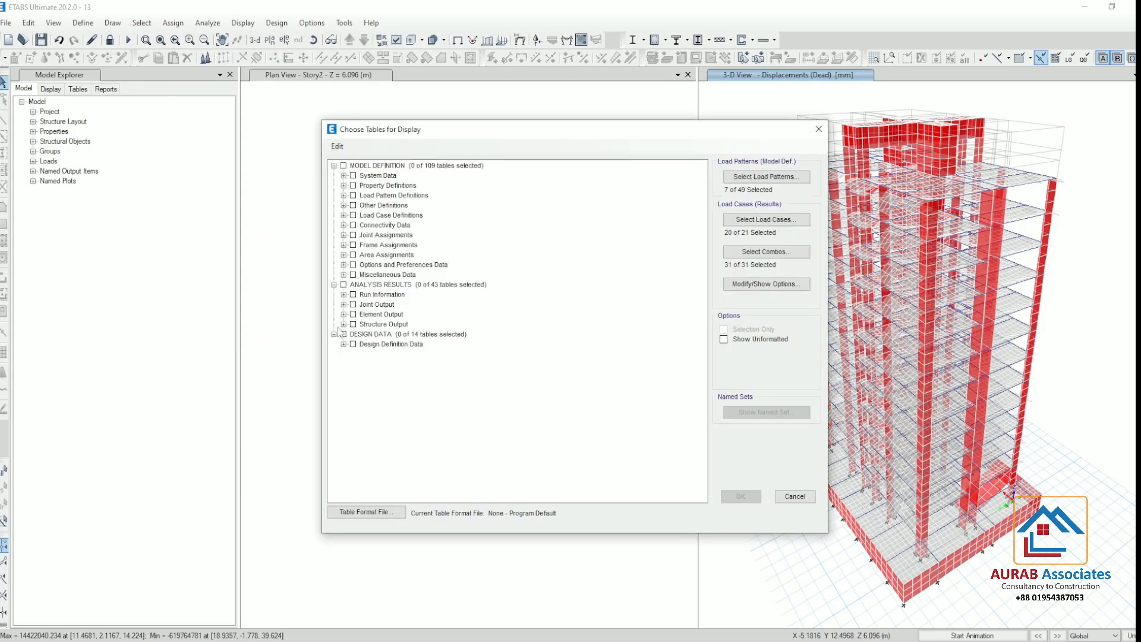
click(344, 325)
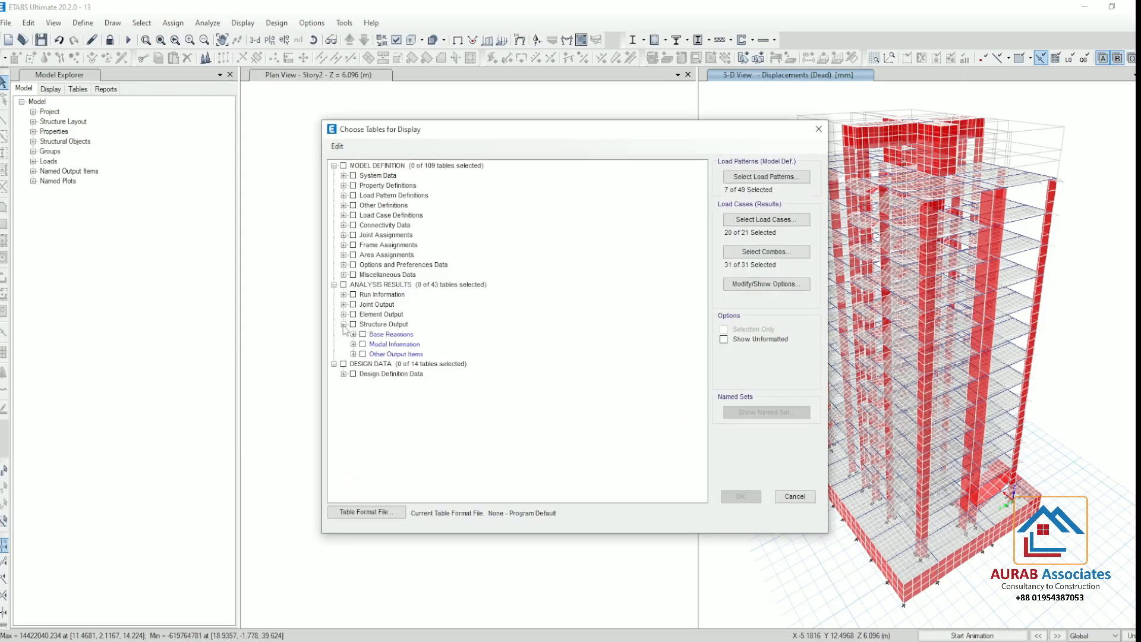
click(354, 354)
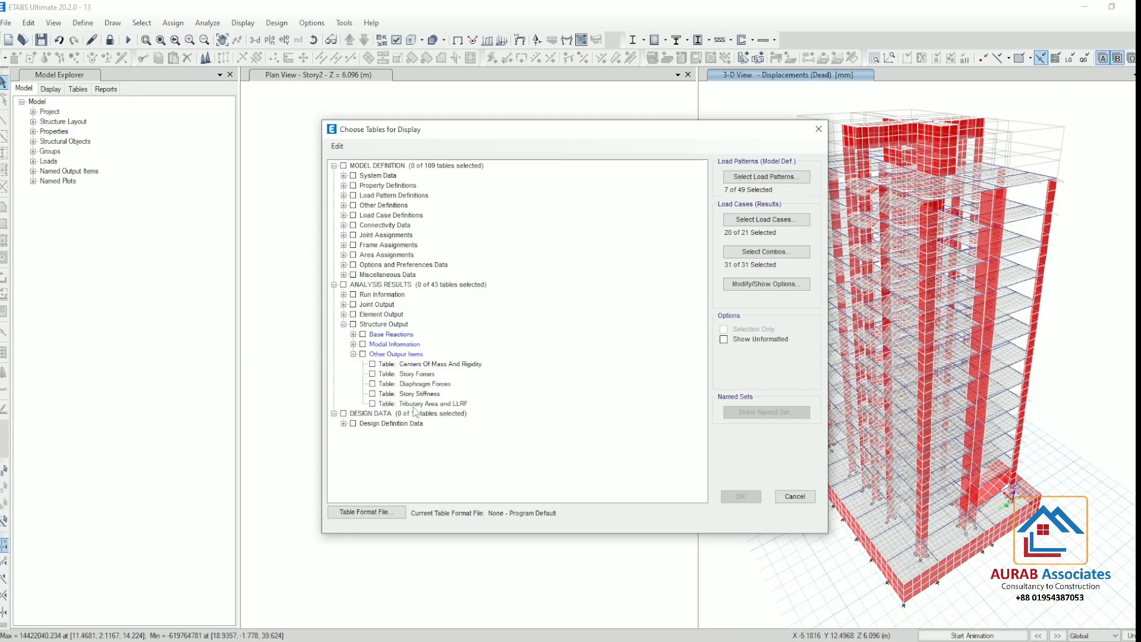
click(379, 395)
click(372, 393)
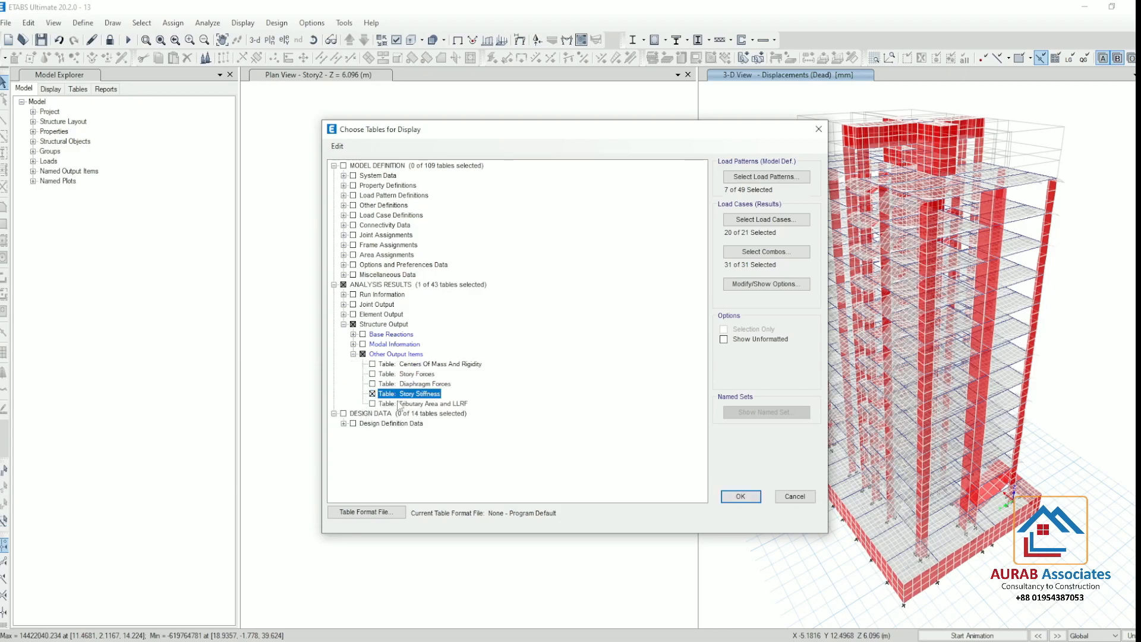
click(741, 497)
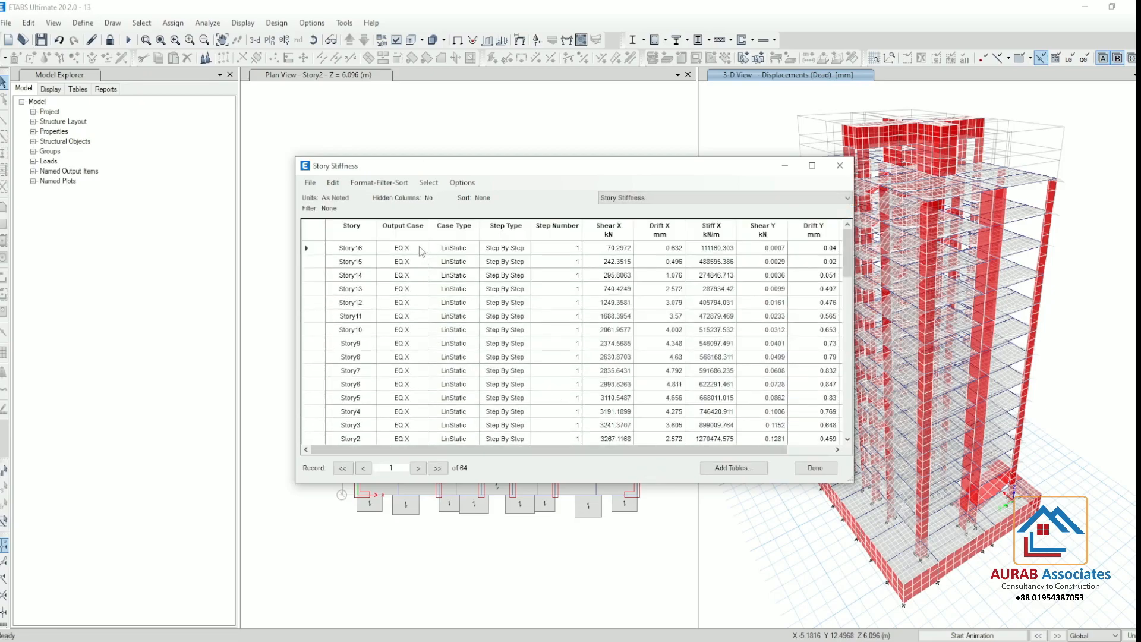
Filter the Story Stiffness table by output case EQ X
scroll(416, 315, down, 6)
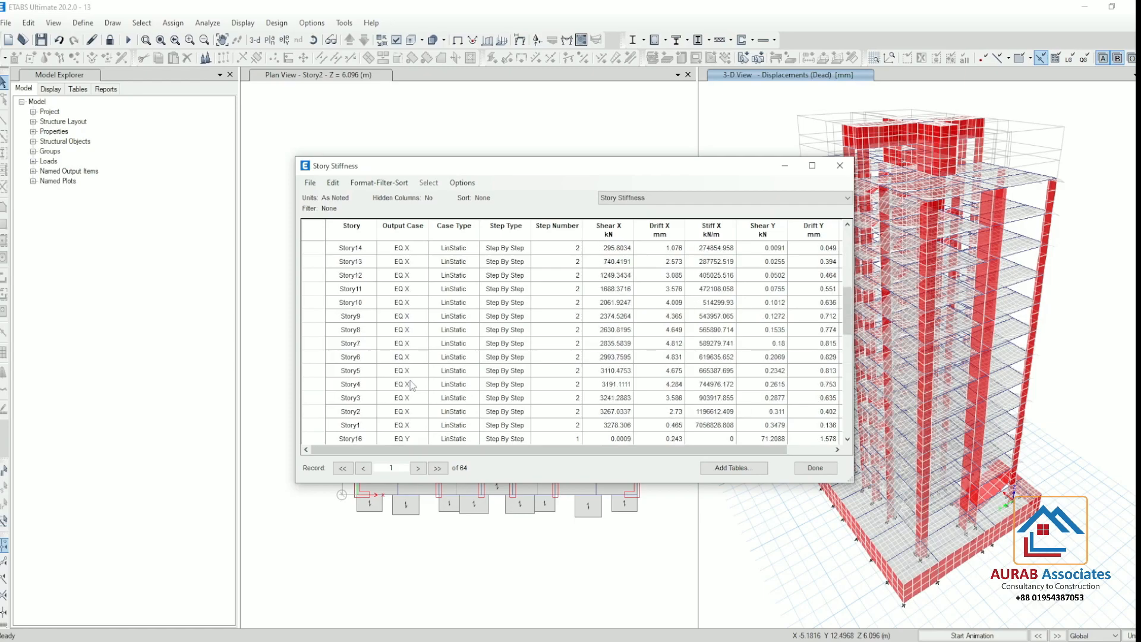
scroll(410, 385, up, 6)
click(416, 230)
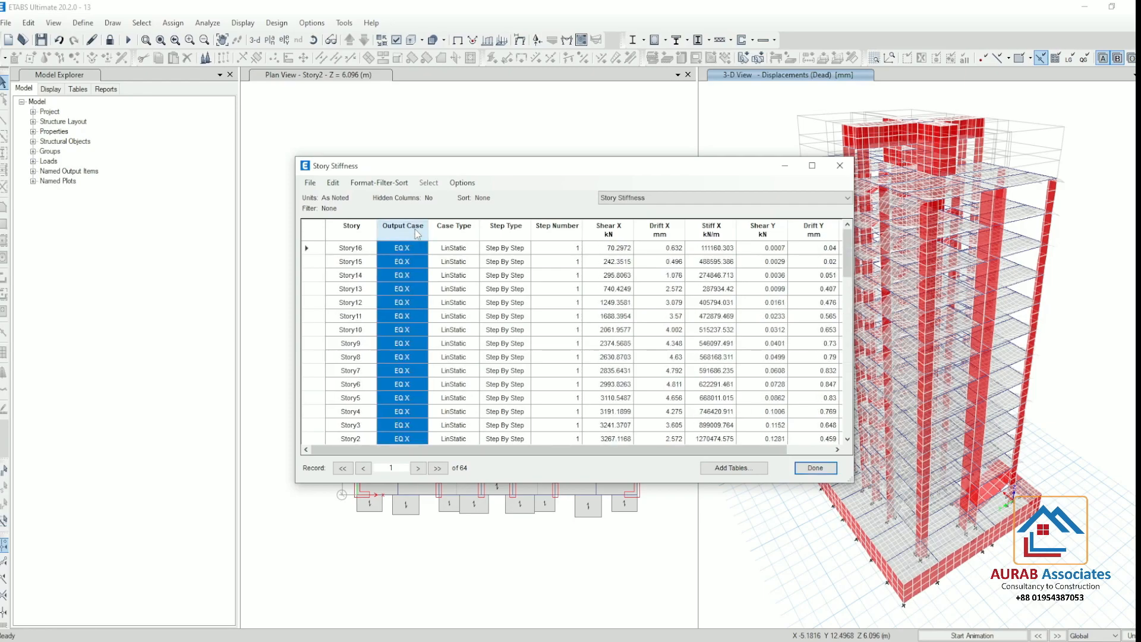
right_click(409, 232)
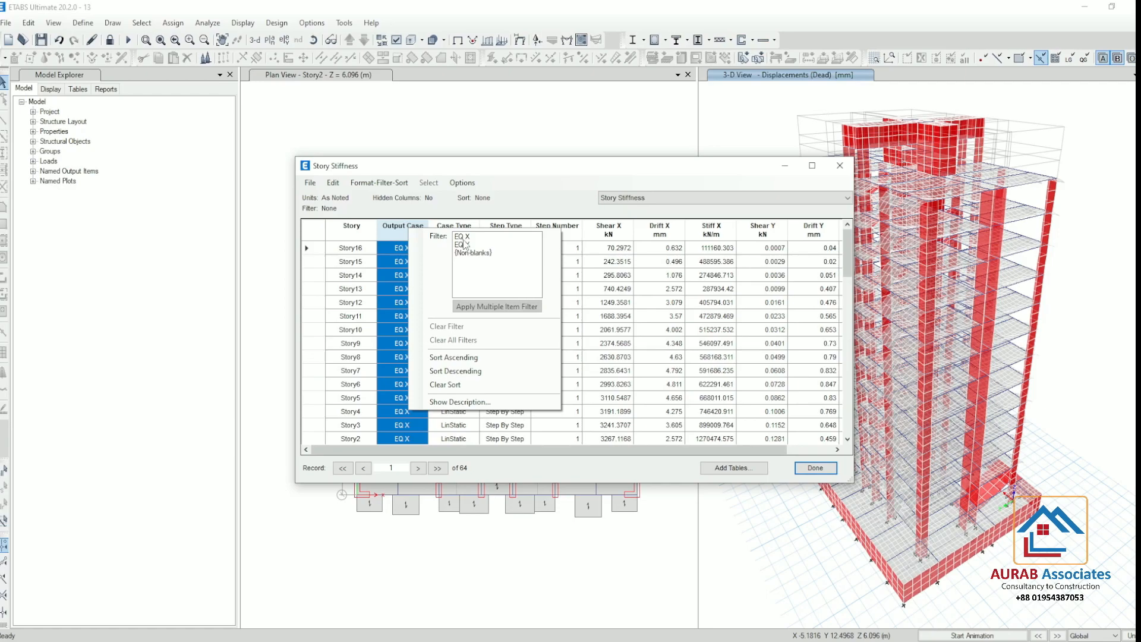
click(462, 236)
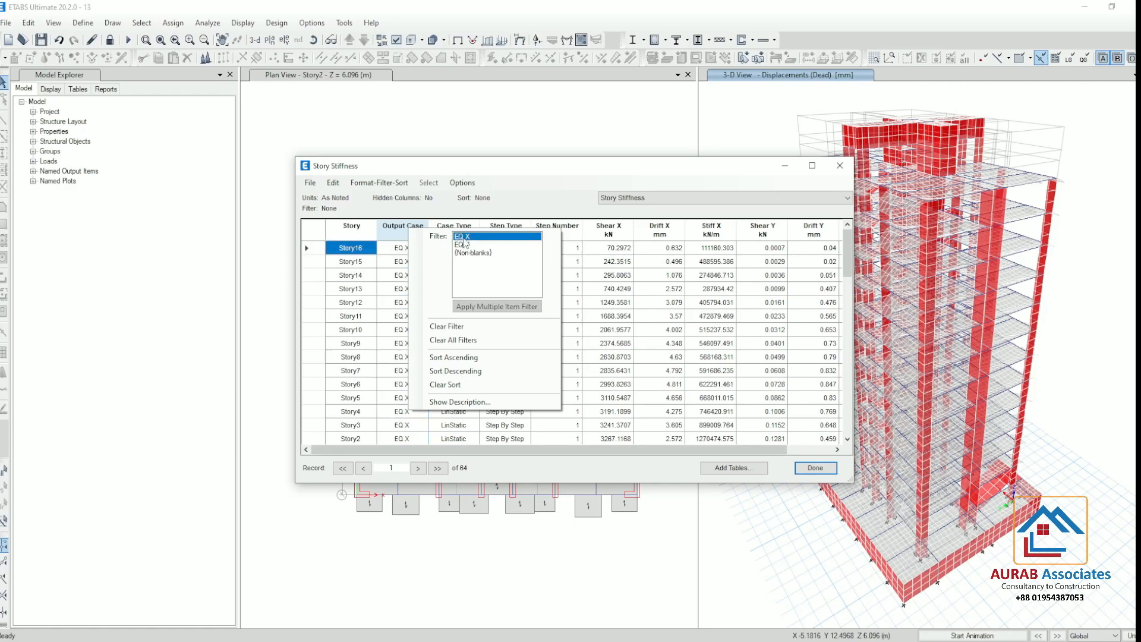
click(520, 185)
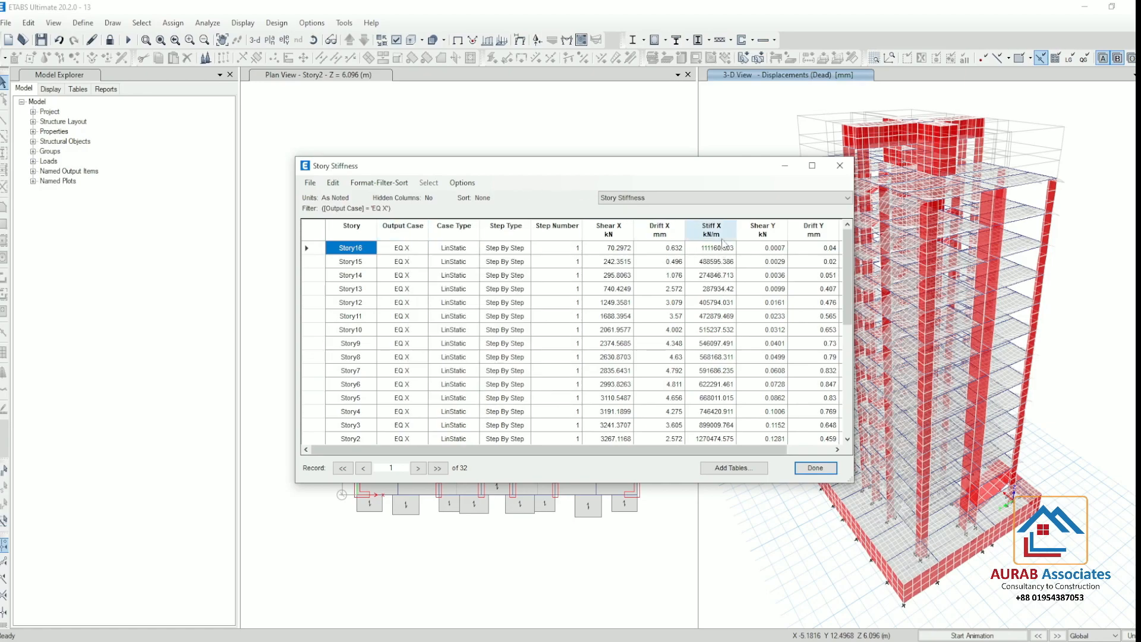
Copy the step 1 Stiff X values from Story16 to Story1, paste them into Excel from C8, and inspect Story14's check in E10
drag(726, 248, 722, 359)
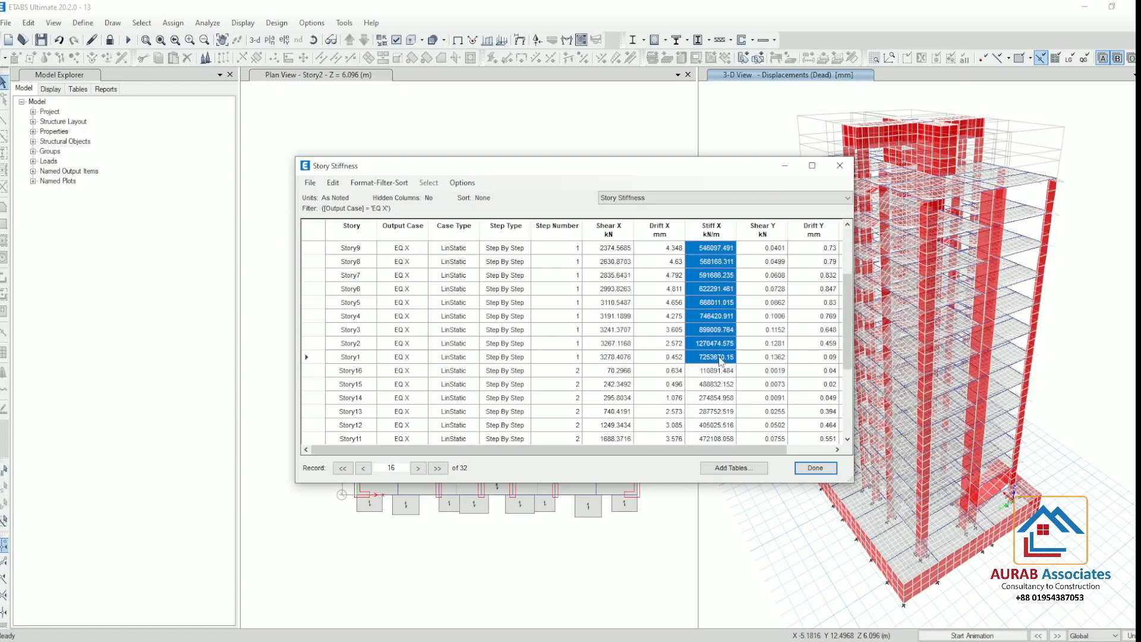
scroll(722, 359, up, 3)
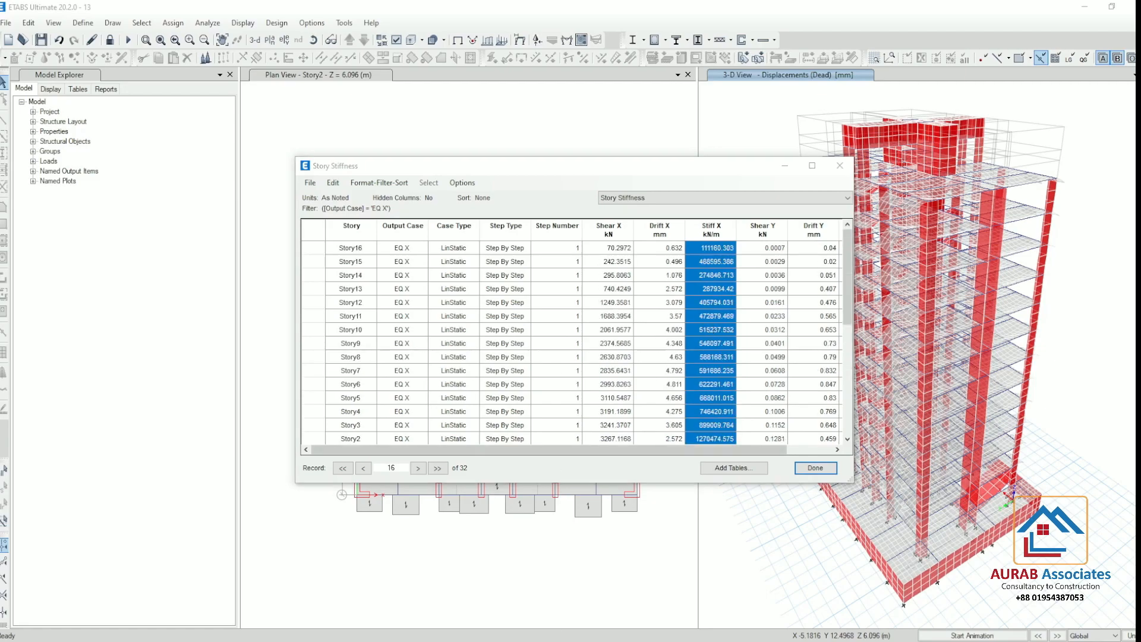
key(alt+Tab)
right_click(90, 268)
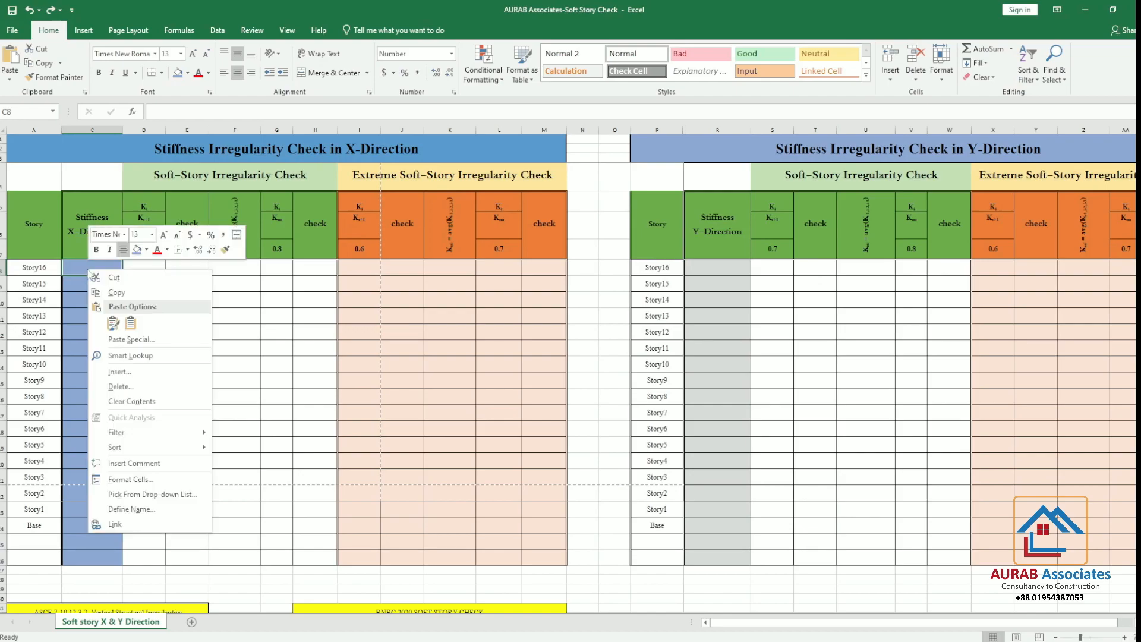
click(130, 322)
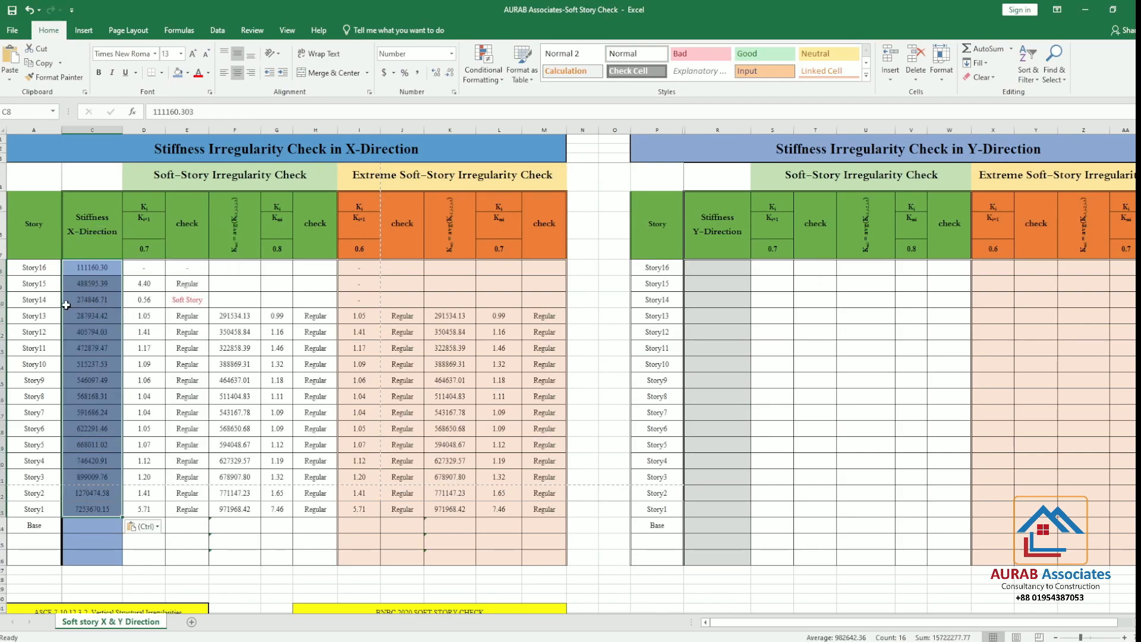
click(186, 299)
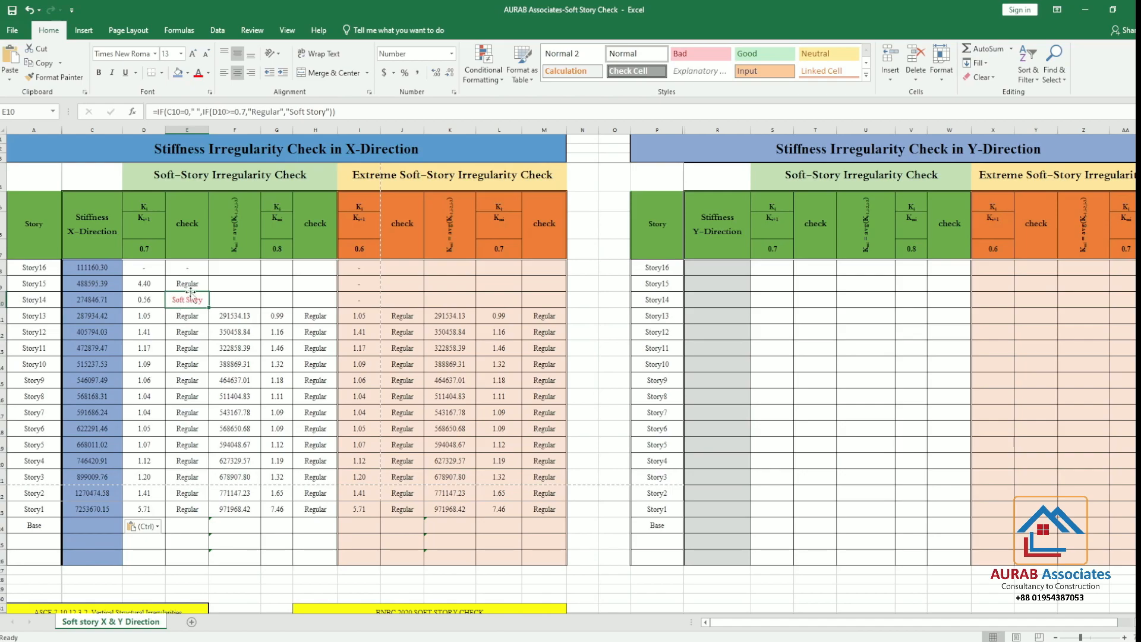
Return to ETABS and copy the step 2 Stiff X values from Story16 down to Story1
key(alt+Tab)
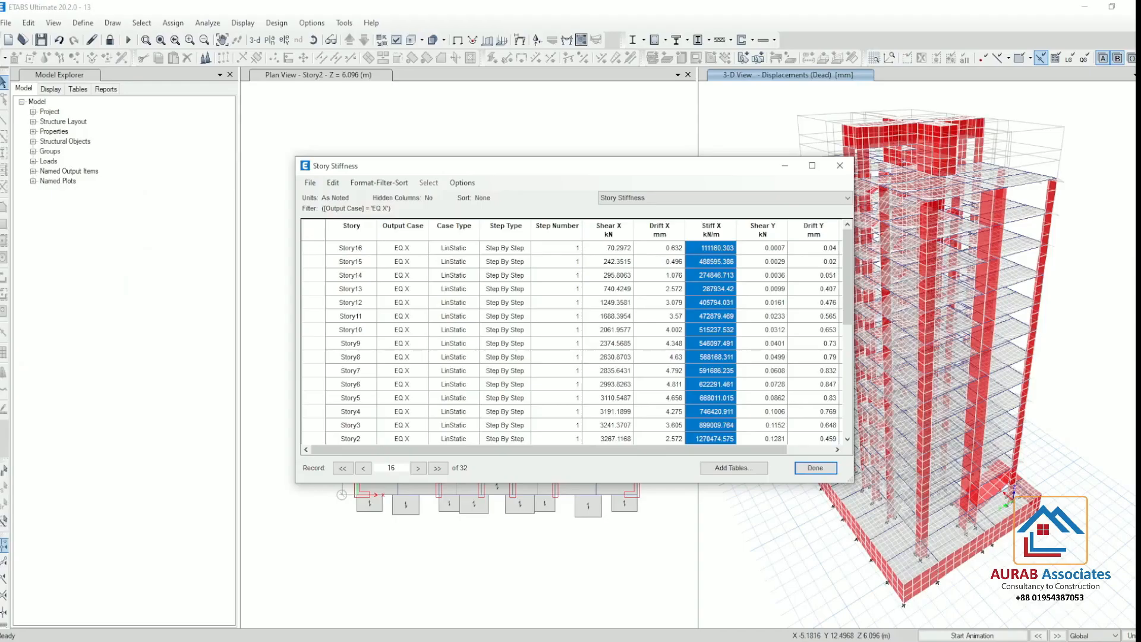
scroll(715, 428, down, 4)
drag(720, 302, 723, 519)
scroll(701, 347, up, 4)
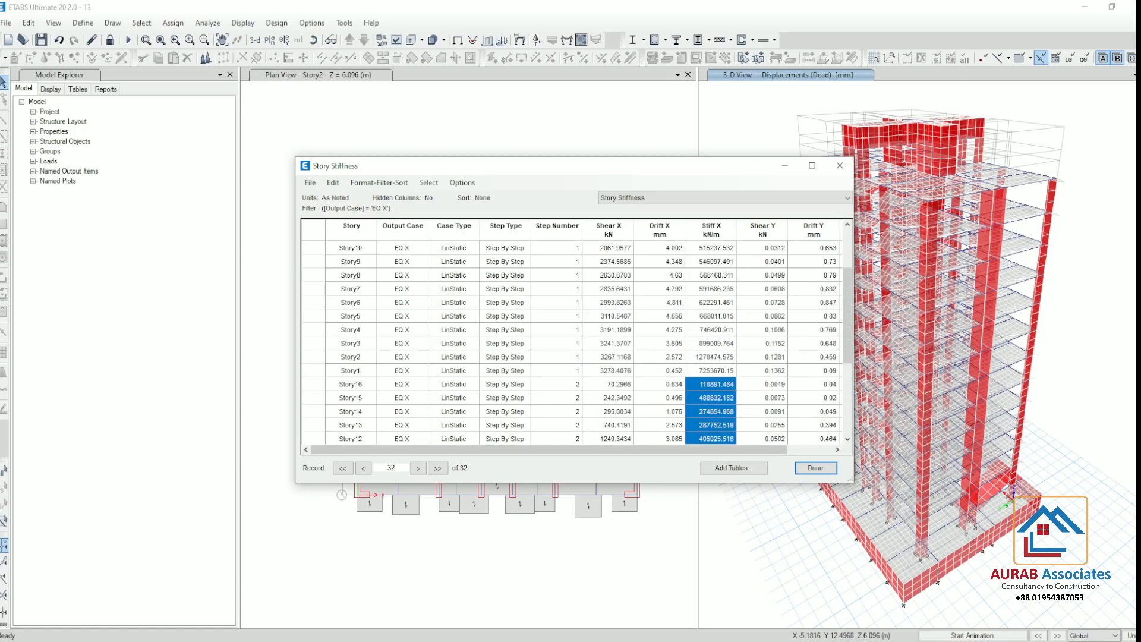
In Excel, clear the X-direction stiffness values for Story16 to Story1 and paste the copied step 2 values from C8
click(538, 594)
drag(90, 268, 89, 509)
key(Delete)
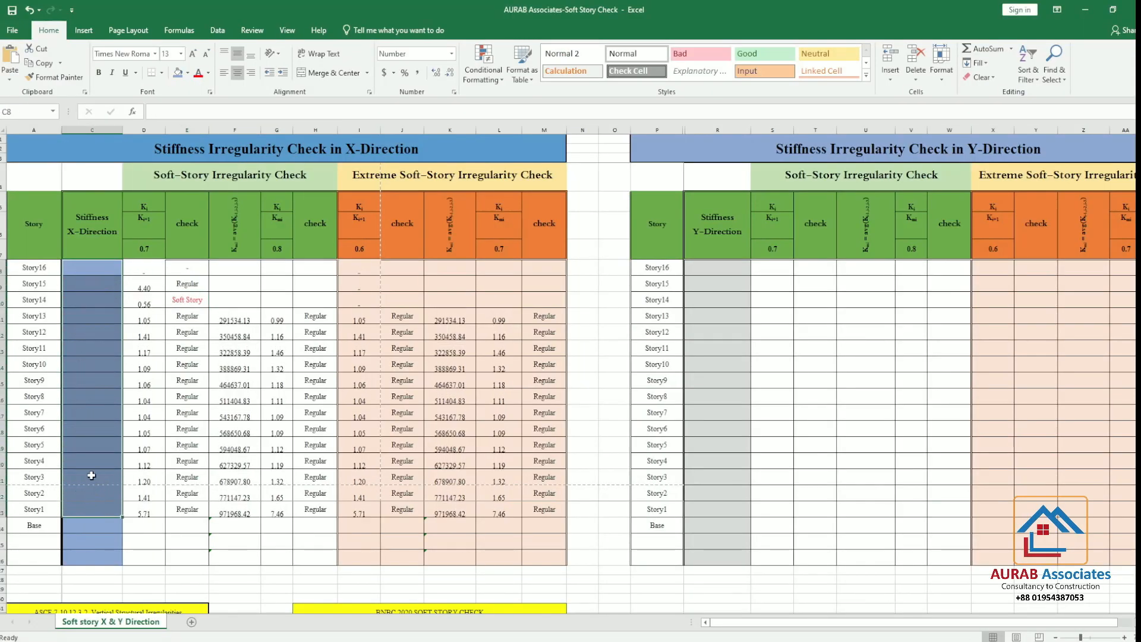
right_click(86, 275)
click(134, 326)
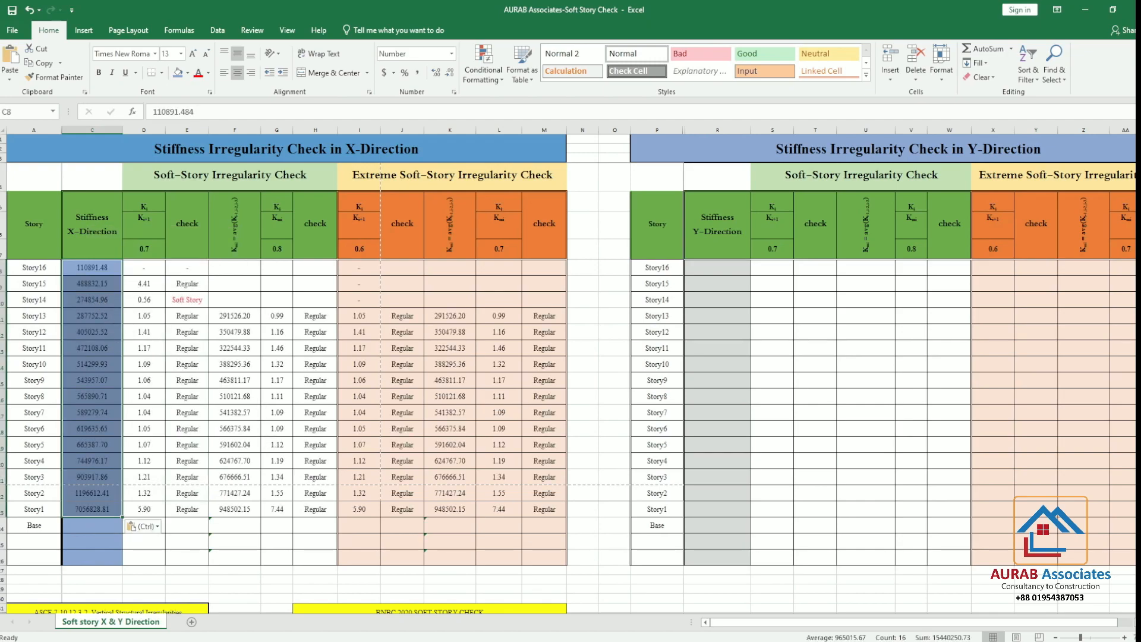
Switch to ETABS, filter the Story Stiffness table by output case EQ Y, and bring the Stiff Y column into view
key(alt+Tab)
click(394, 230)
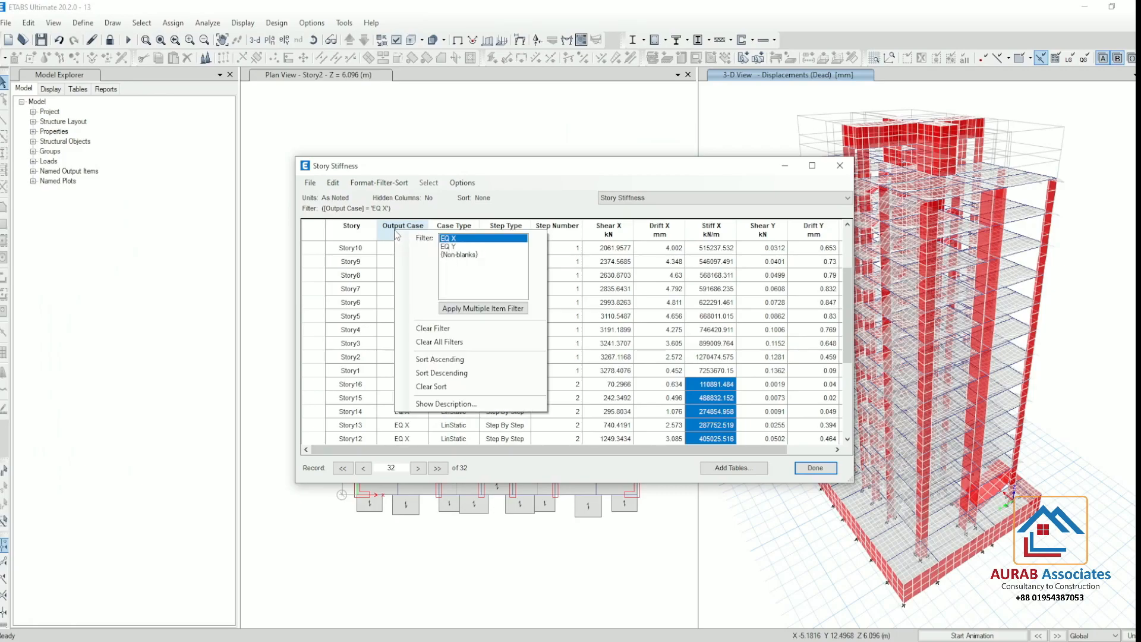
click(452, 246)
scroll(668, 311, up, 6)
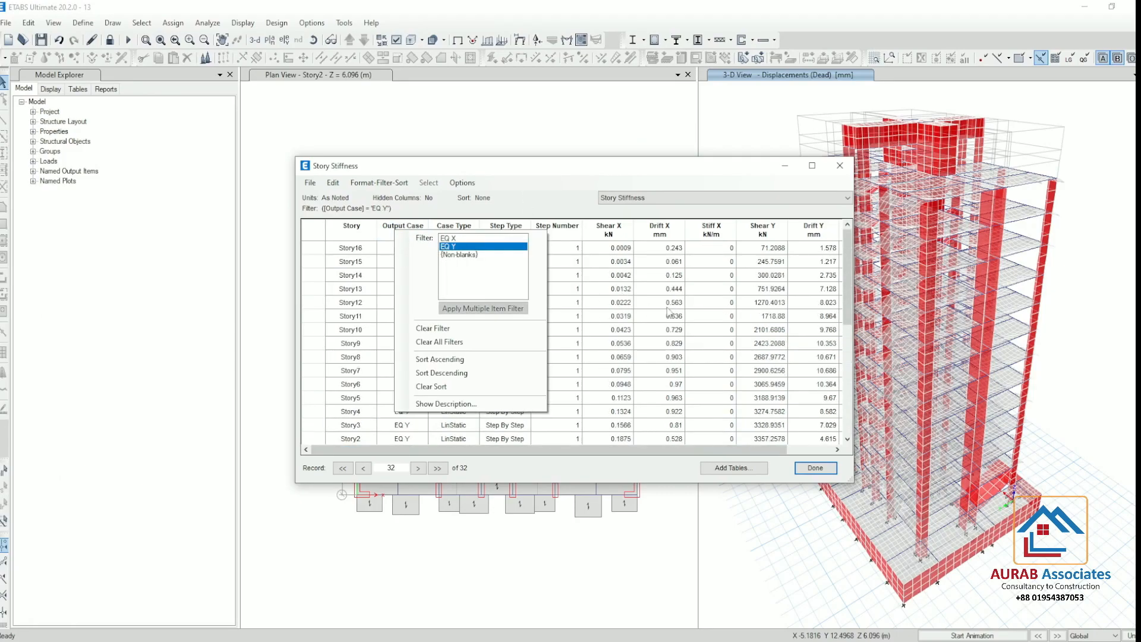
click(628, 250)
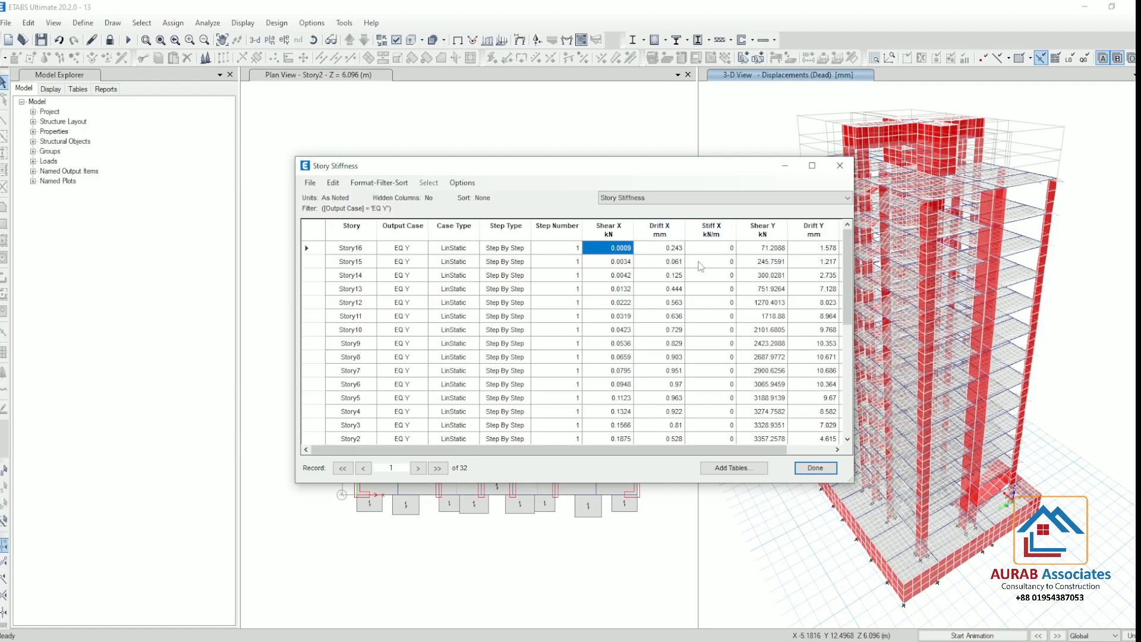
click(768, 252)
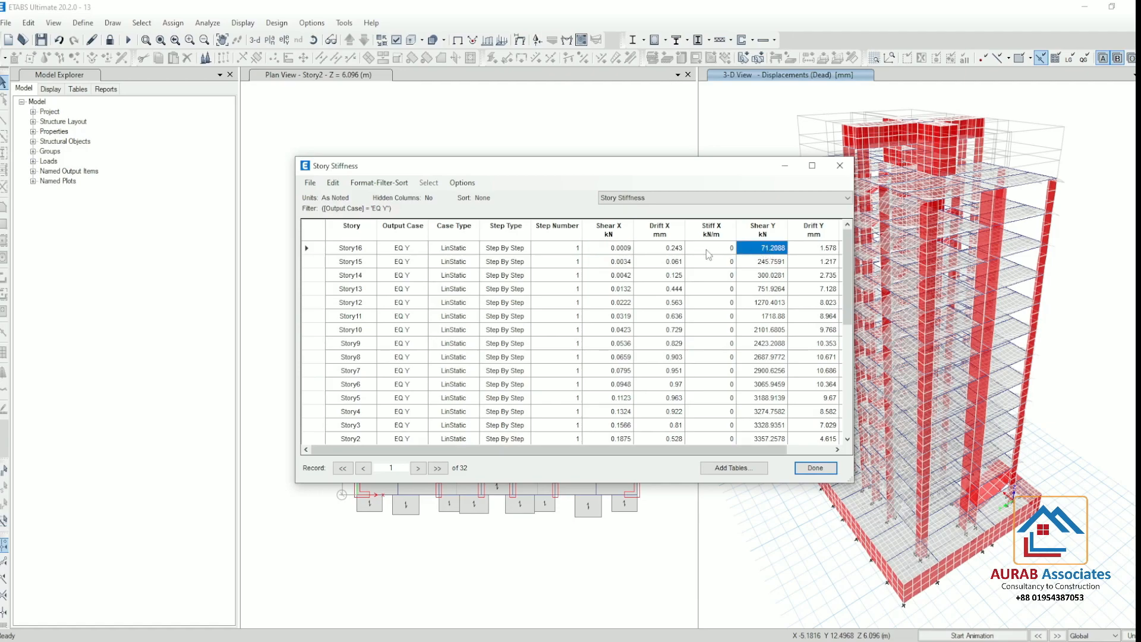
click(668, 252)
click(411, 230)
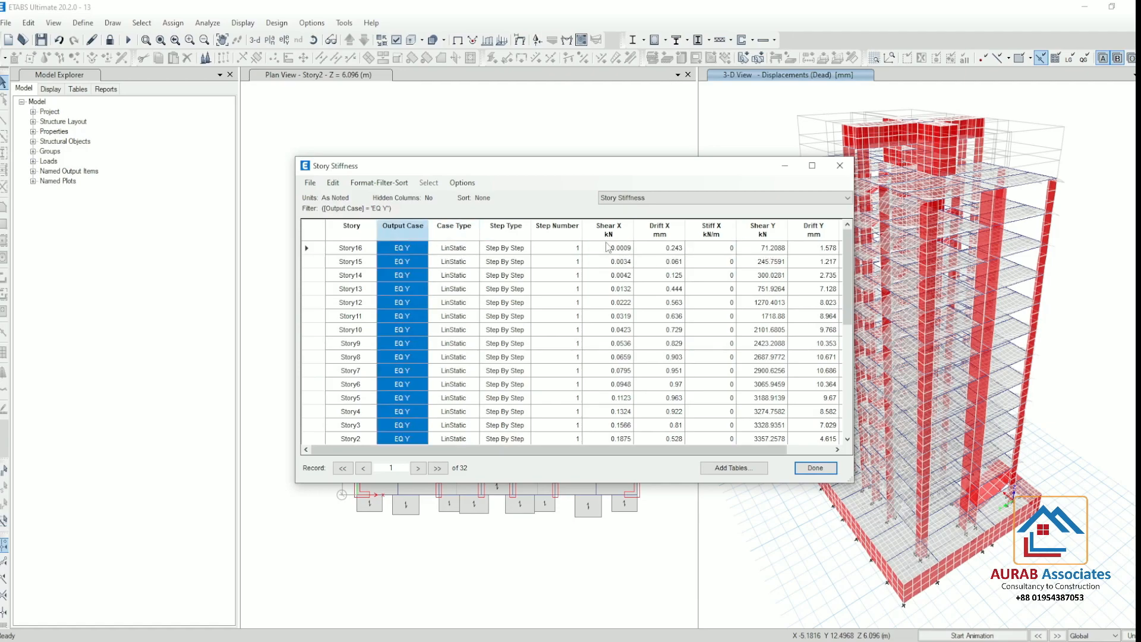
drag(704, 455, 766, 445)
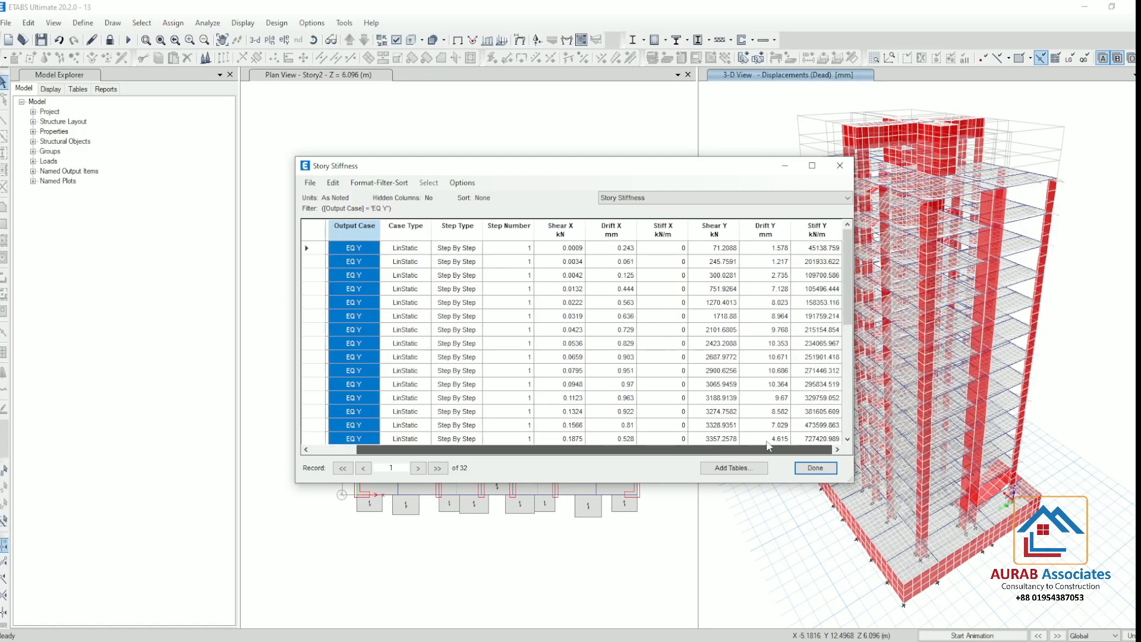
click(824, 249)
drag(824, 248, 771, 441)
scroll(813, 262, up, 5)
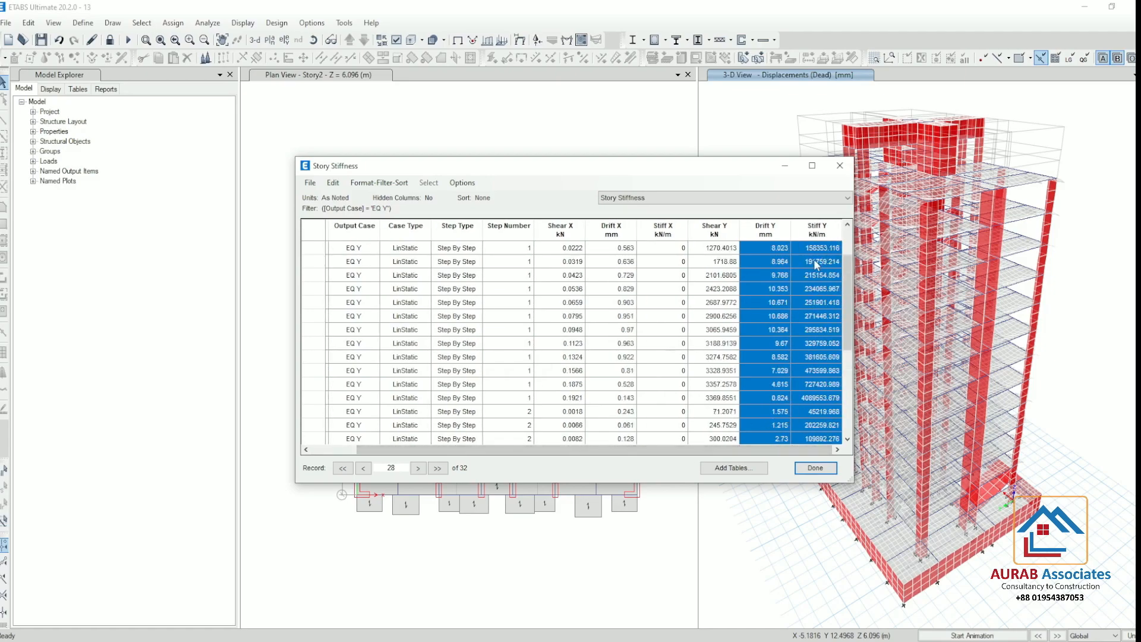
Copy the step 1 Stiff Y values for EQ Y from Story16 down to Story1
click(822, 250)
drag(823, 257, 820, 424)
drag(757, 447, 689, 455)
scroll(837, 323, down, 3)
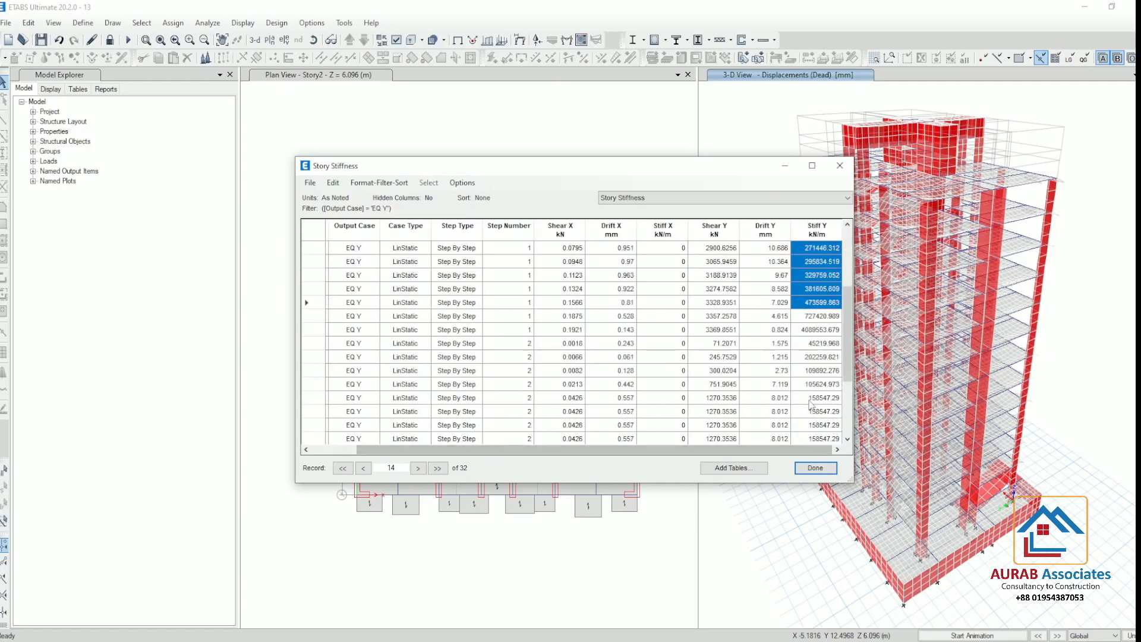
shift+click(823, 322)
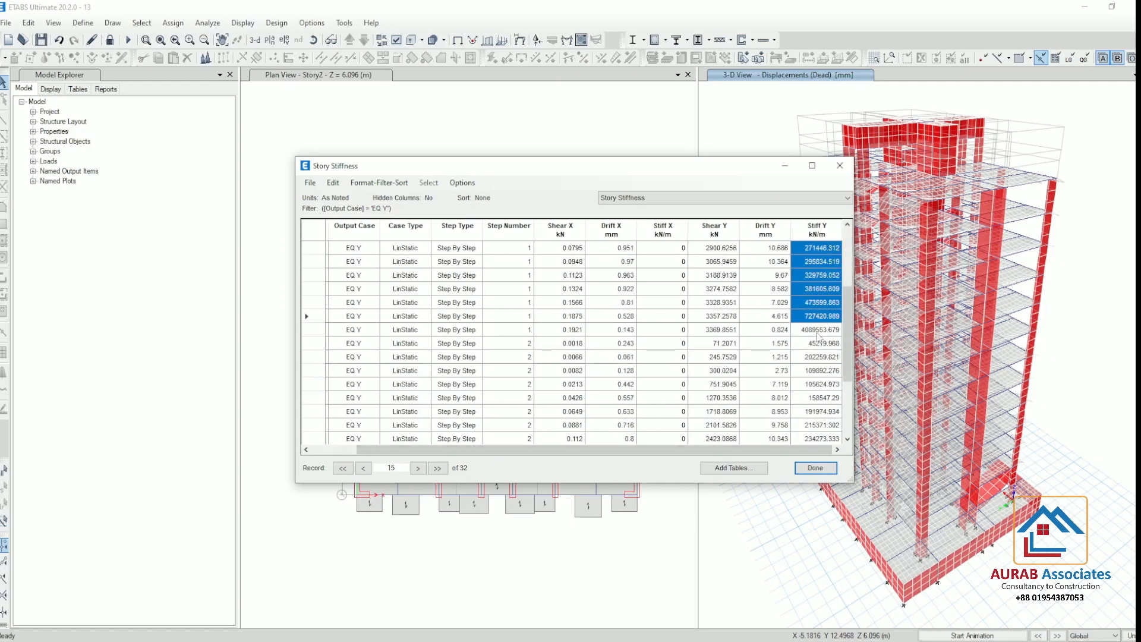
shift+click(817, 330)
drag(710, 456, 783, 450)
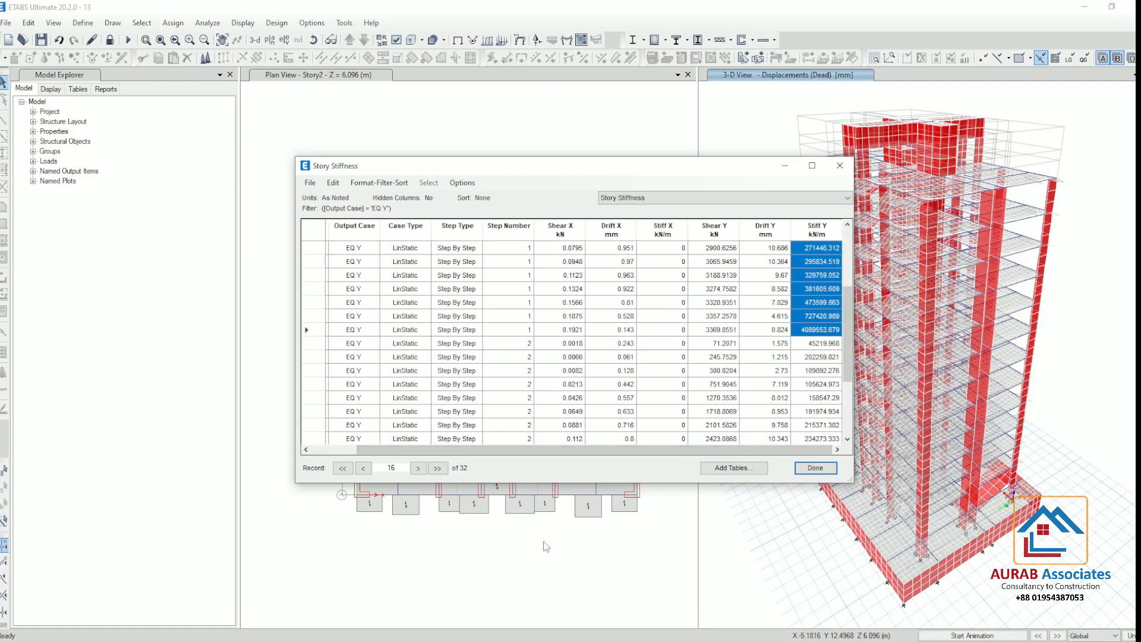
Switch to Excel and paste the copied step 1 Stiff Y values into the Y-direction stiffness column from R8
key(alt+Tab)
click(726, 269)
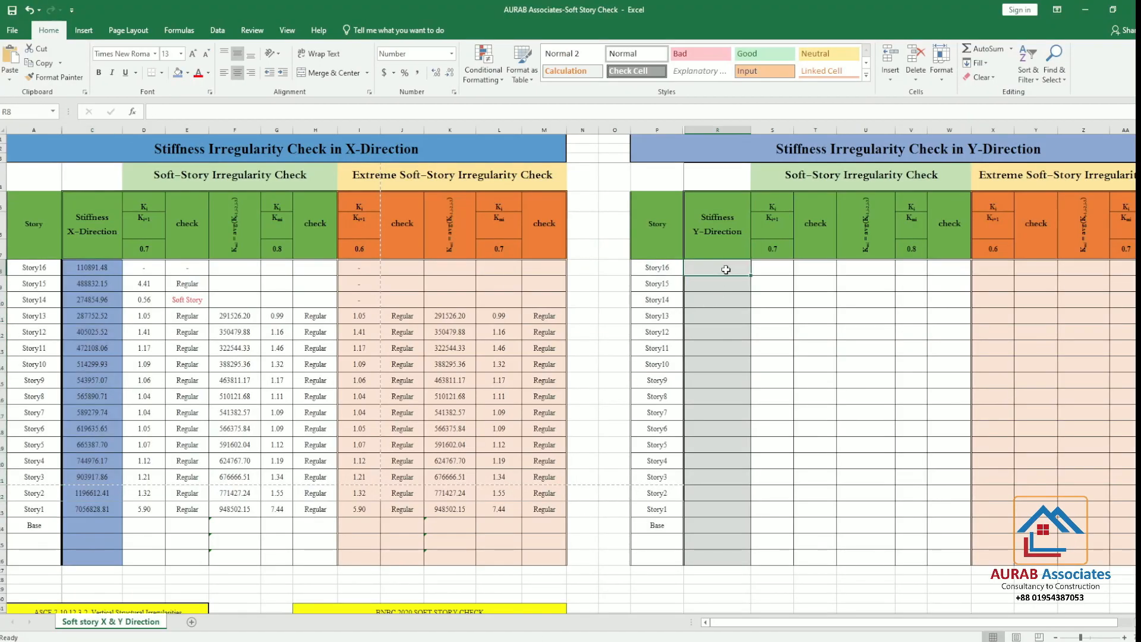
right_click(726, 269)
click(768, 323)
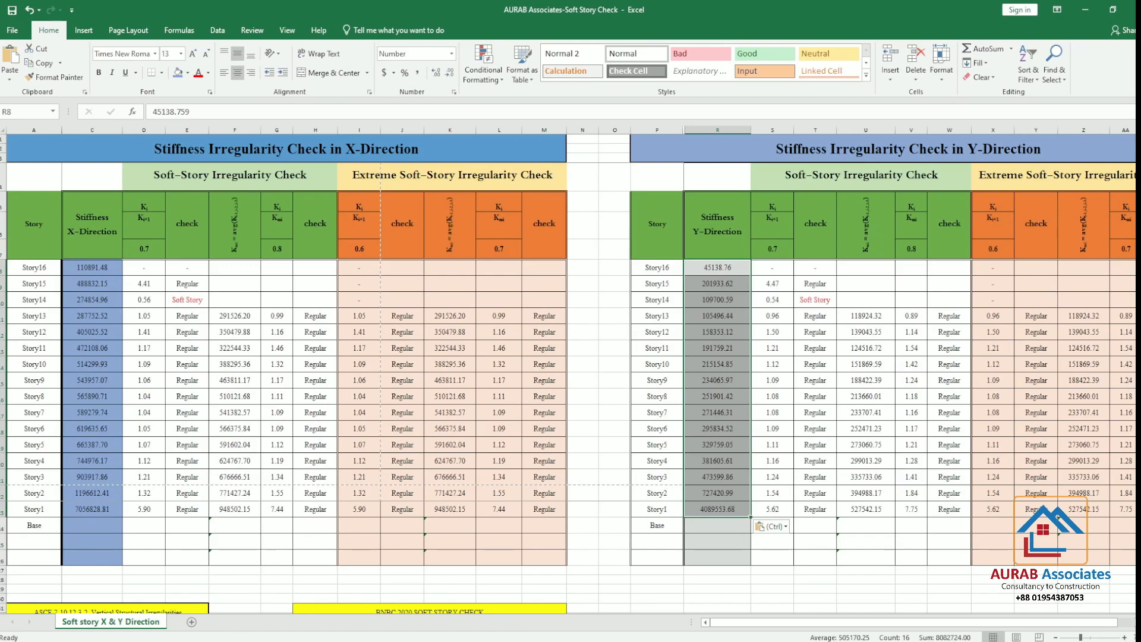
drag(730, 622, 796, 605)
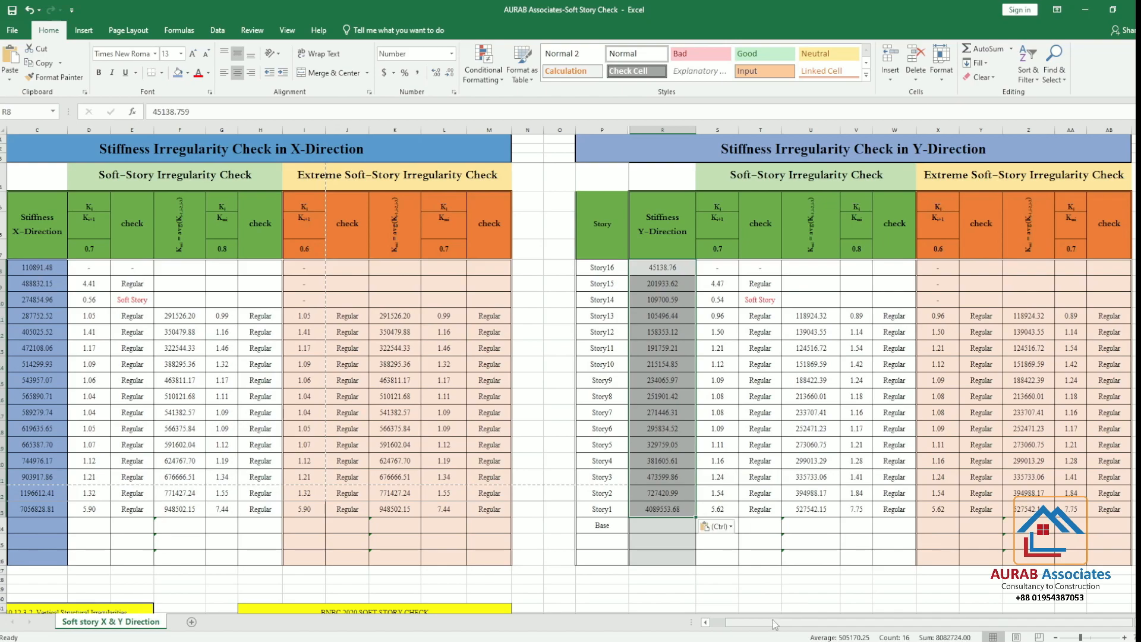
Return to ETABS, copy the step 2 Stiff Y values for EQ Y from Story16 down to Story1, and switch back to Excel
key(alt+Tab)
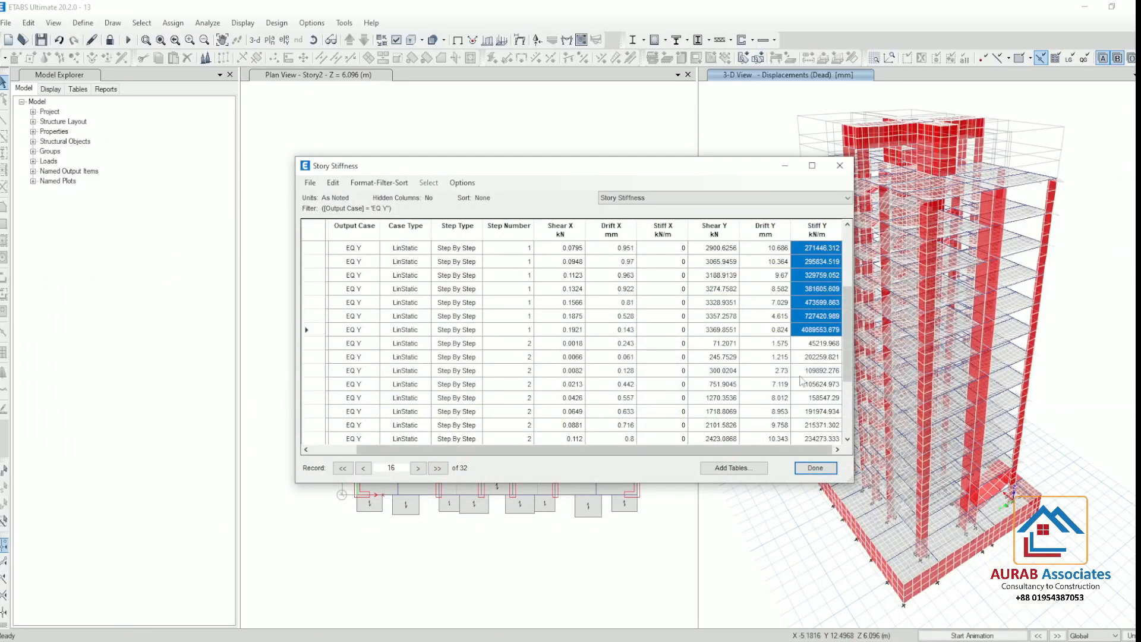
drag(823, 344, 805, 564)
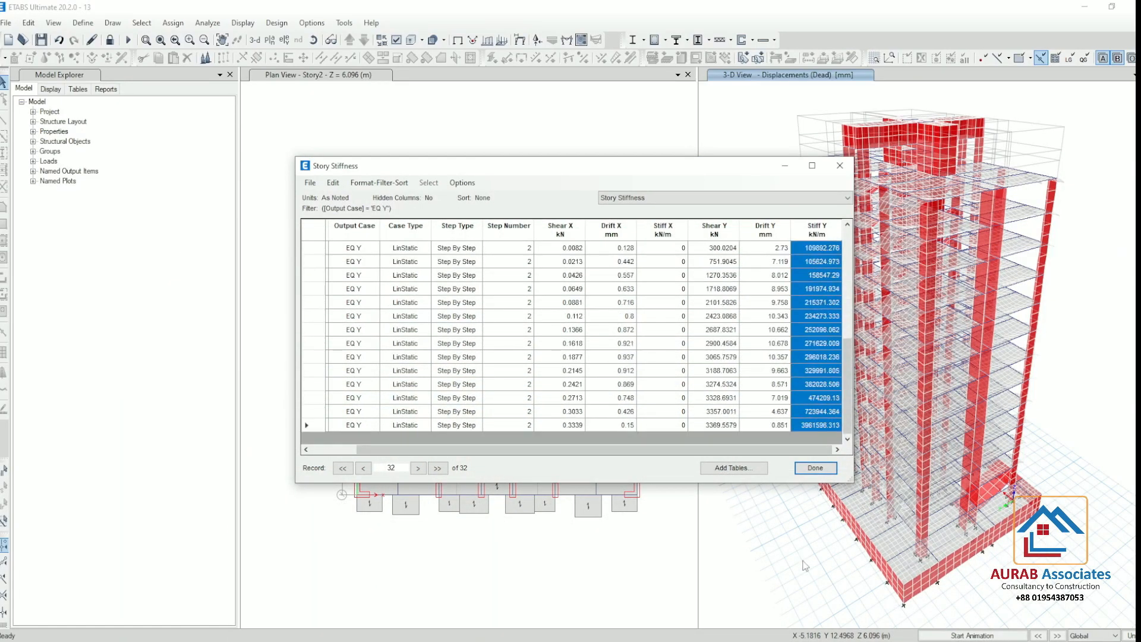
click(617, 641)
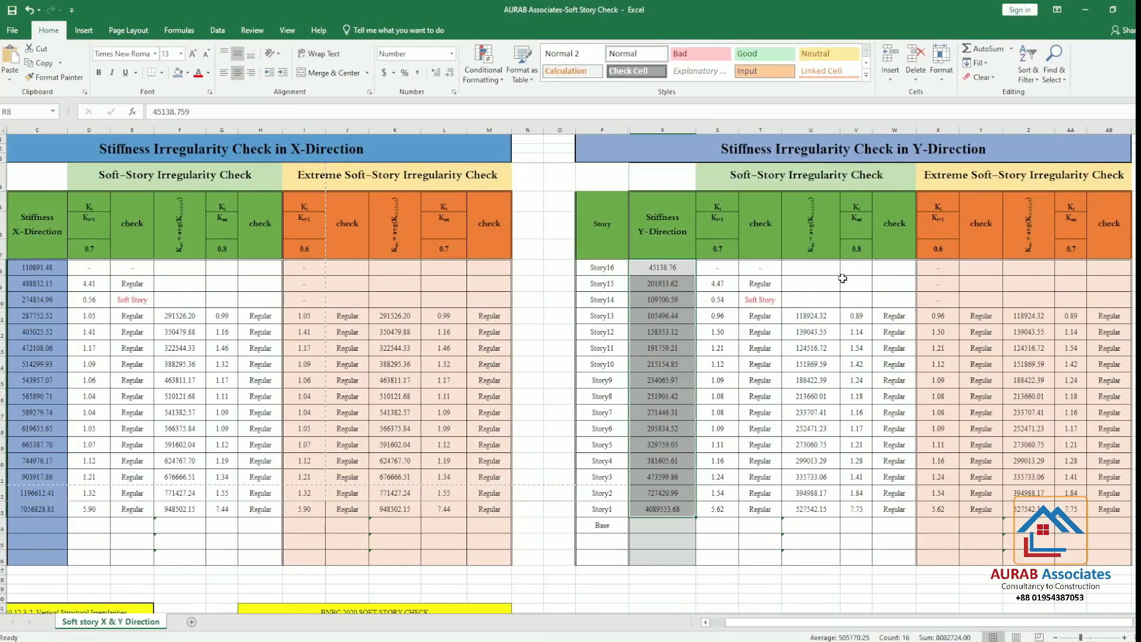
Clear the Y-direction stiffness values for Story16 to Story1 and paste the copied step 2 values from R8
drag(665, 269, 676, 508)
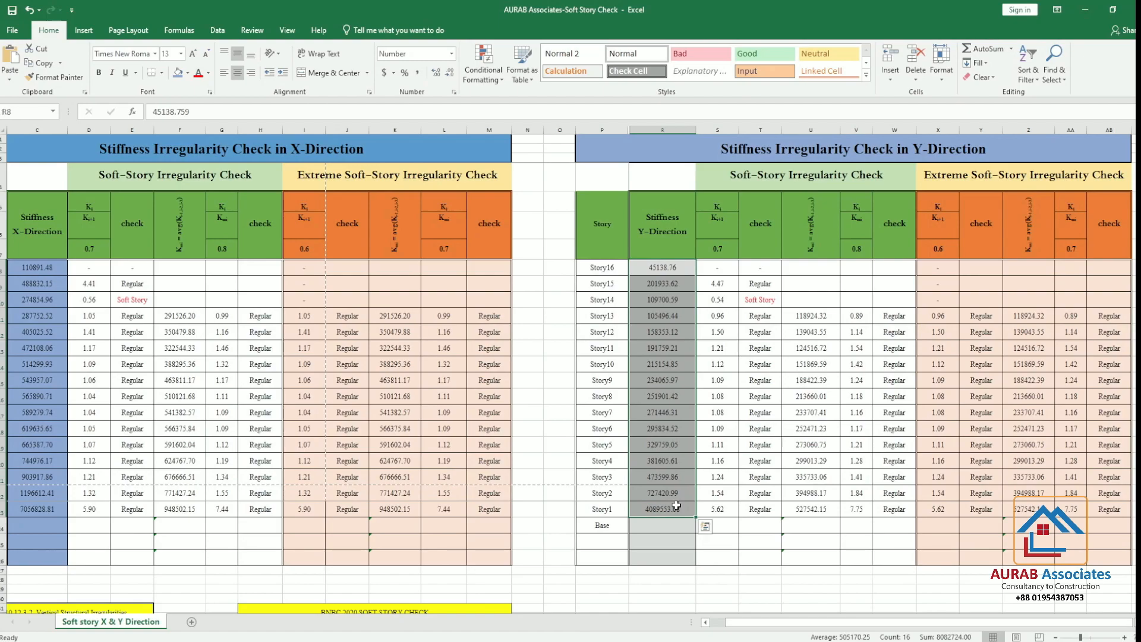
key(Delete)
right_click(653, 271)
click(695, 319)
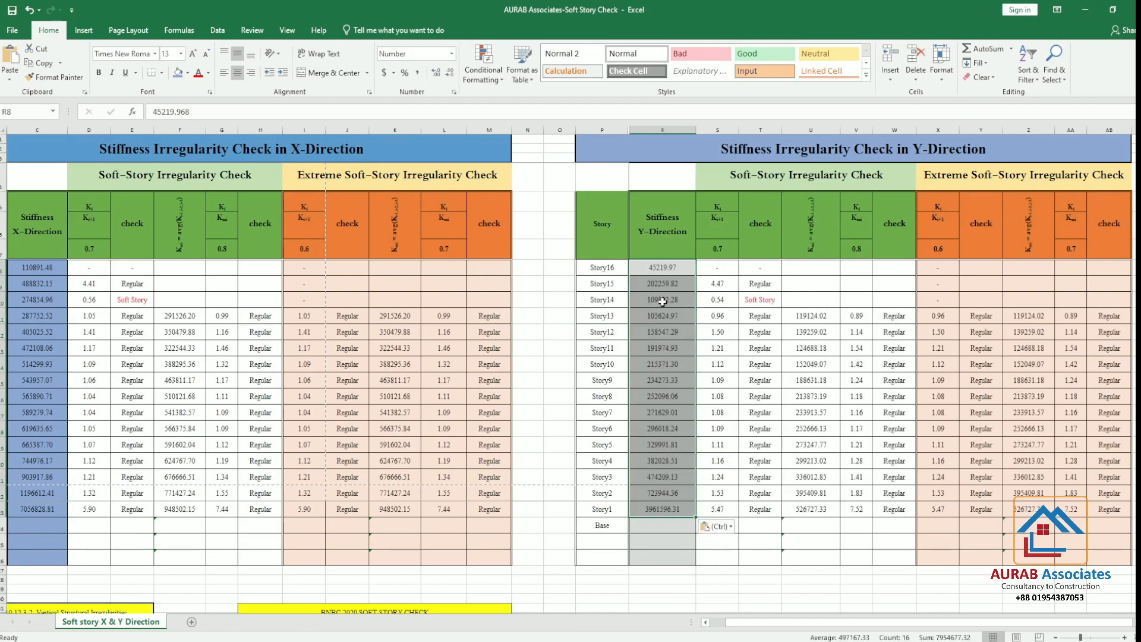
Return to ETABS, put the Story Stiffness table away, and unlock the model, accepting deletion of the analysis results
click(1085, 10)
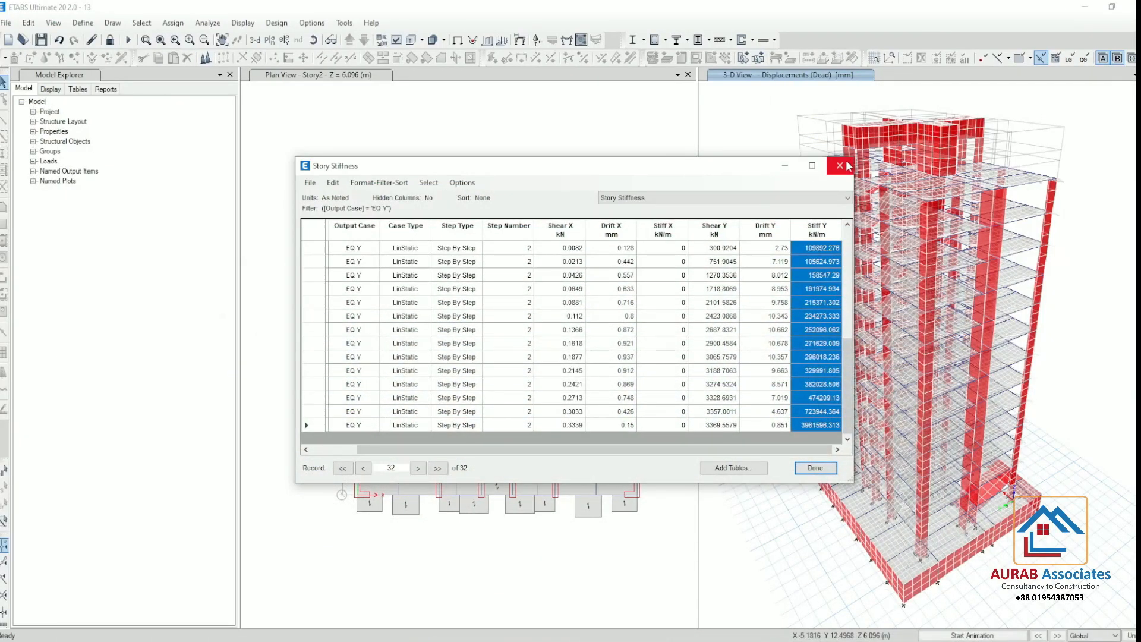
click(781, 169)
click(109, 40)
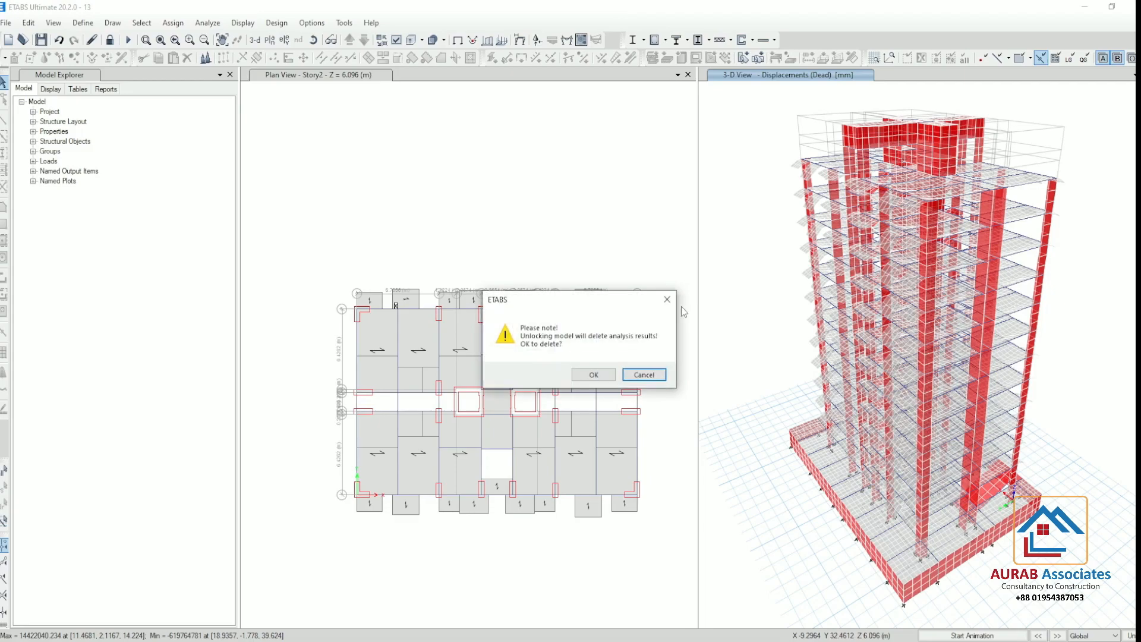
click(591, 374)
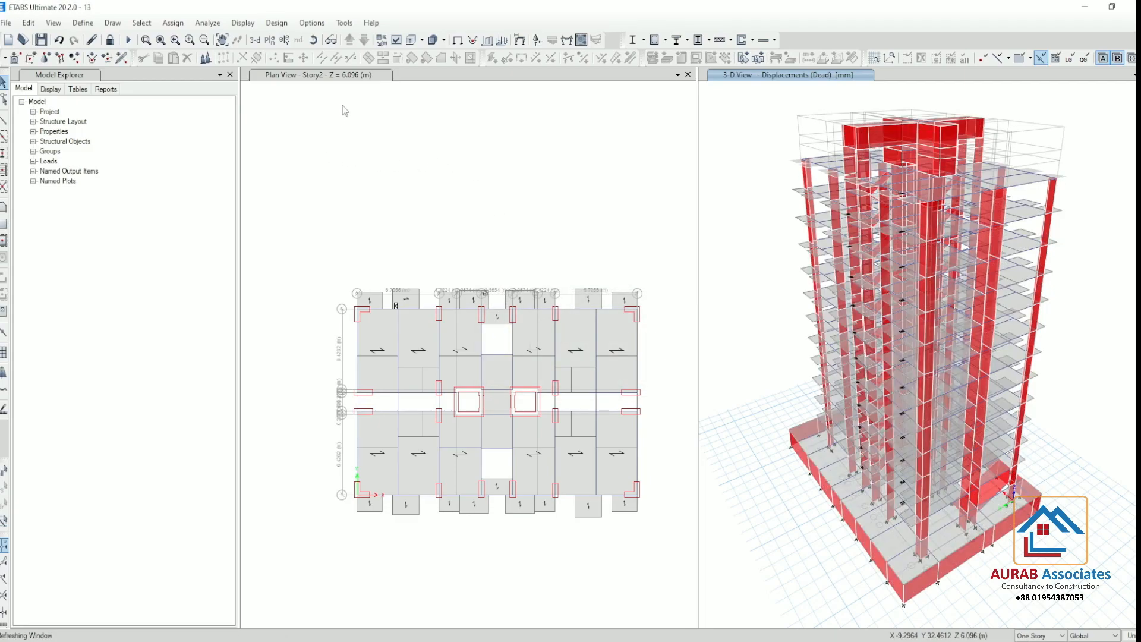
Show the Story13 plan view and set the model's display units to U.S. Defaults
click(269, 41)
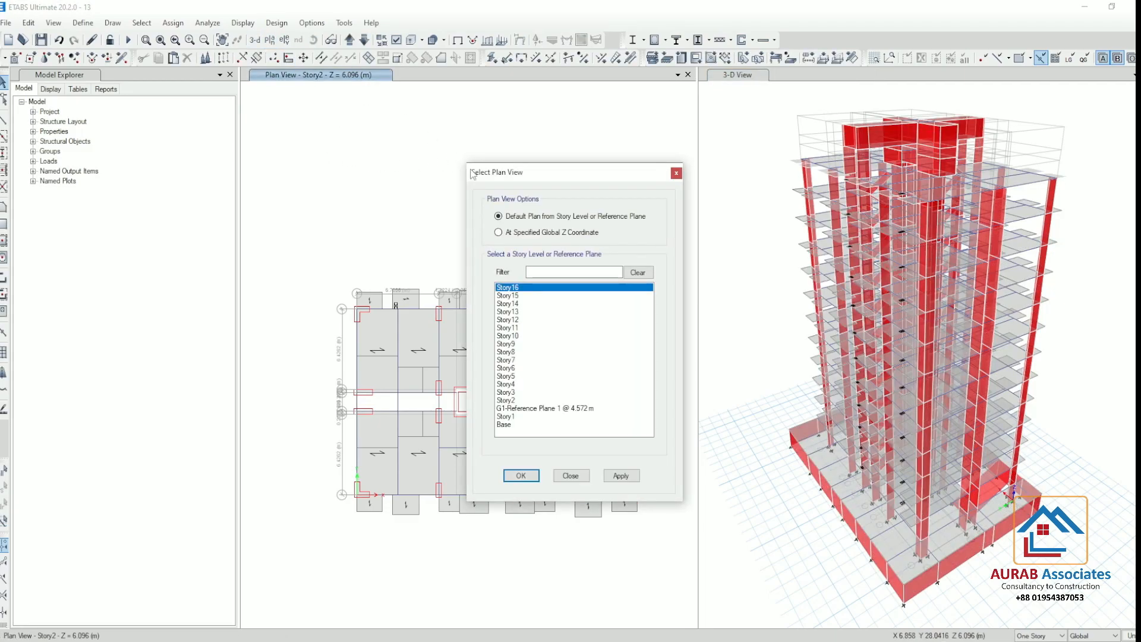
click(511, 312)
click(620, 475)
click(520, 476)
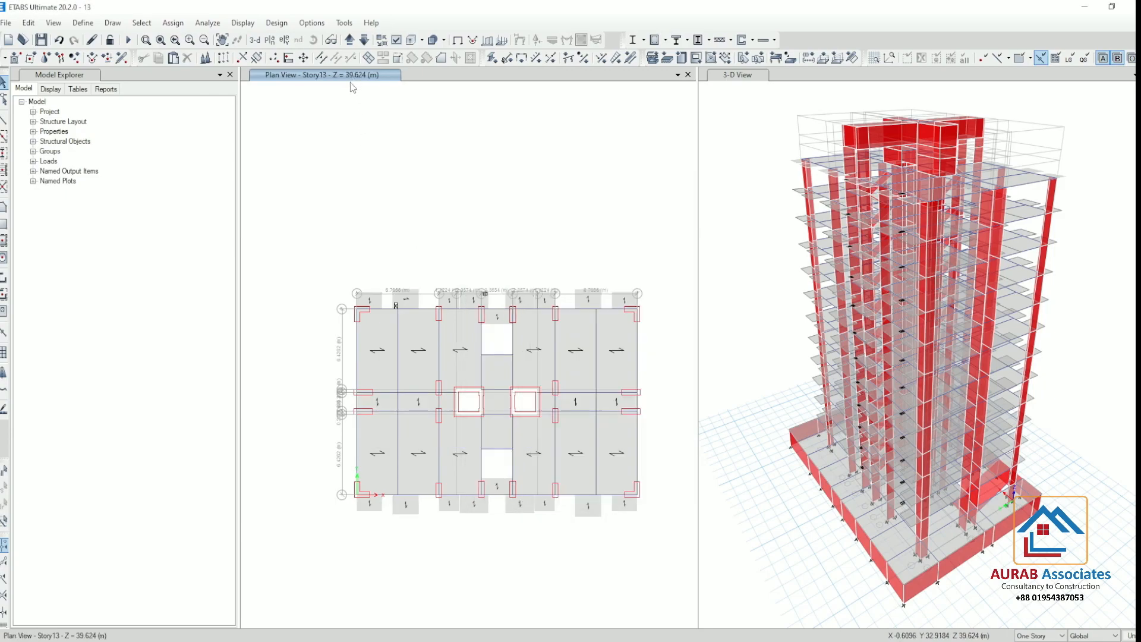
click(1129, 636)
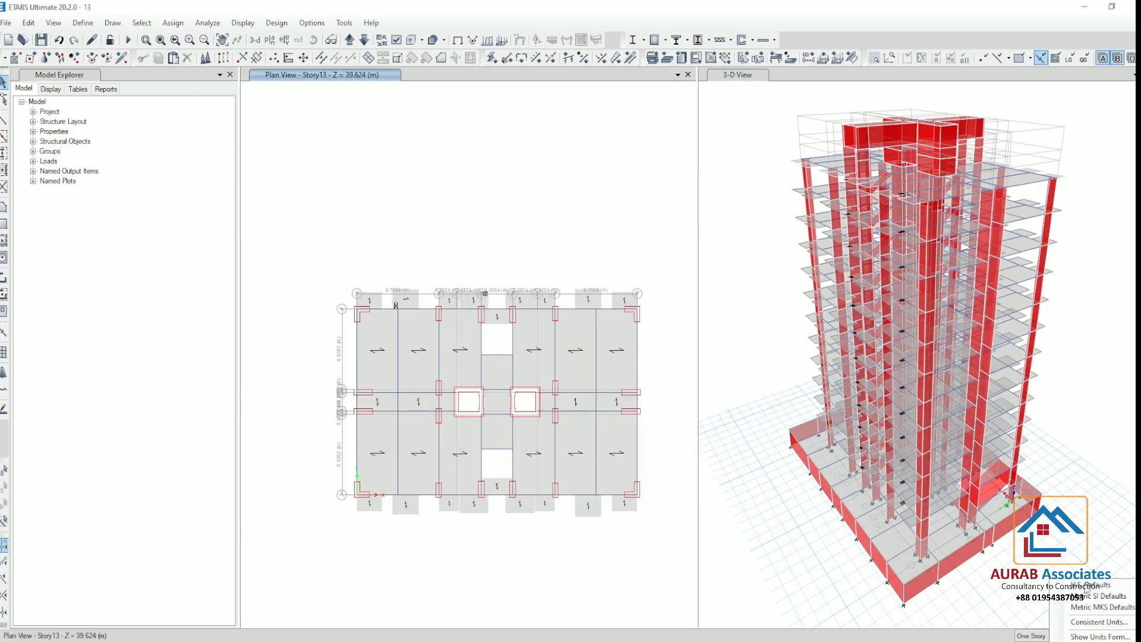
click(1086, 587)
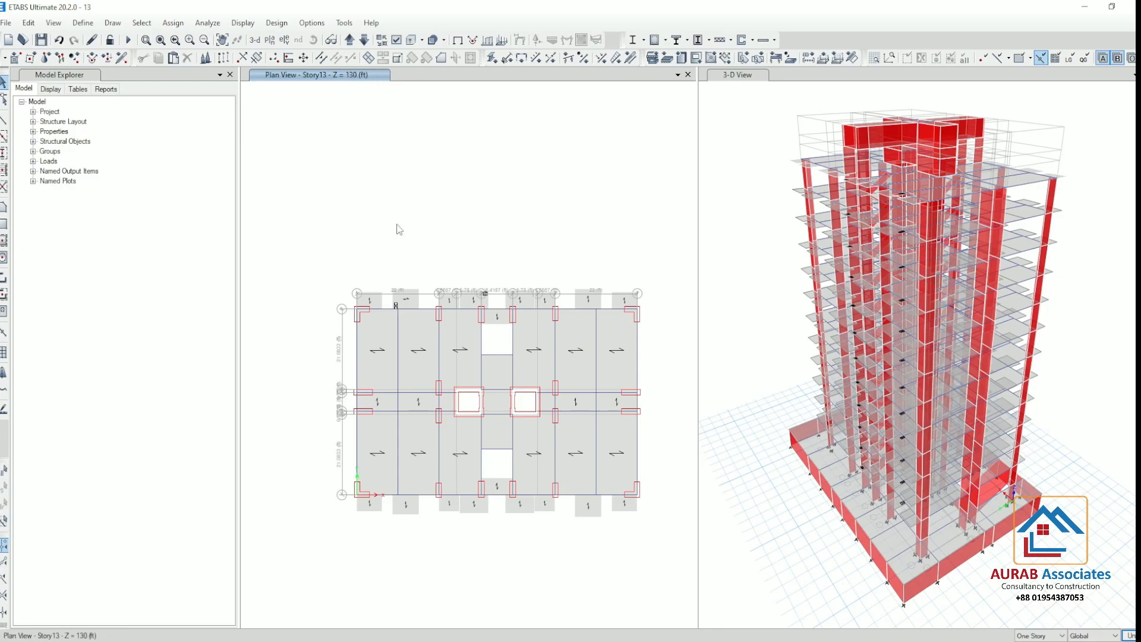
Examine the Story13, Story14 and Story15 plans and the upper storeys in 3D for the floor slabs at each level
click(350, 40)
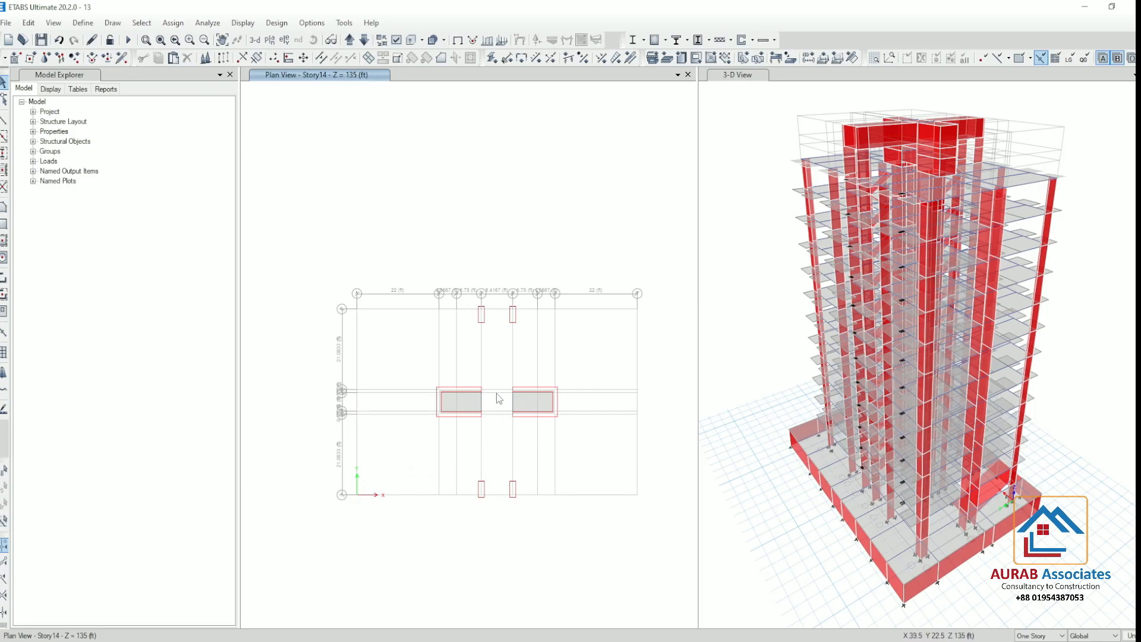
click(349, 40)
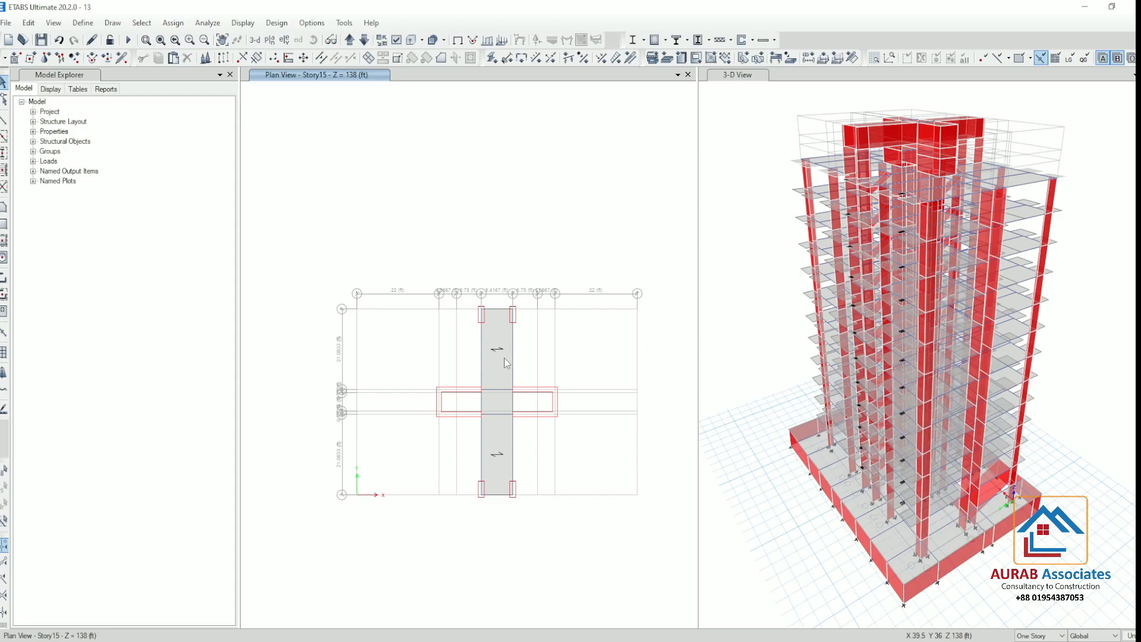
scroll(868, 142, up, 5)
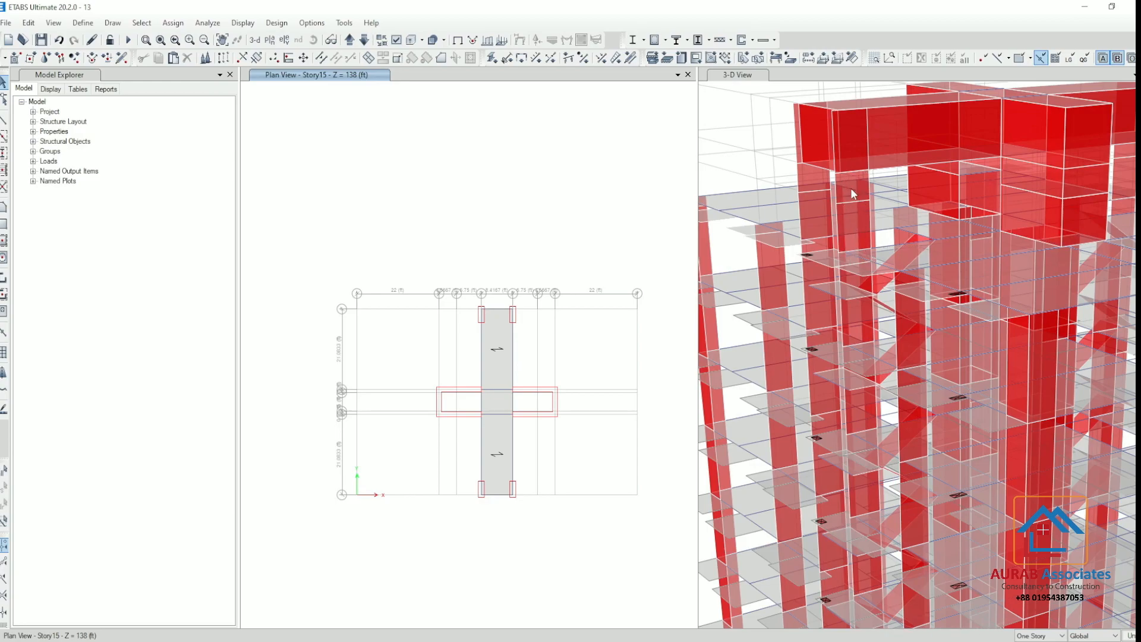
scroll(861, 206, down, 5)
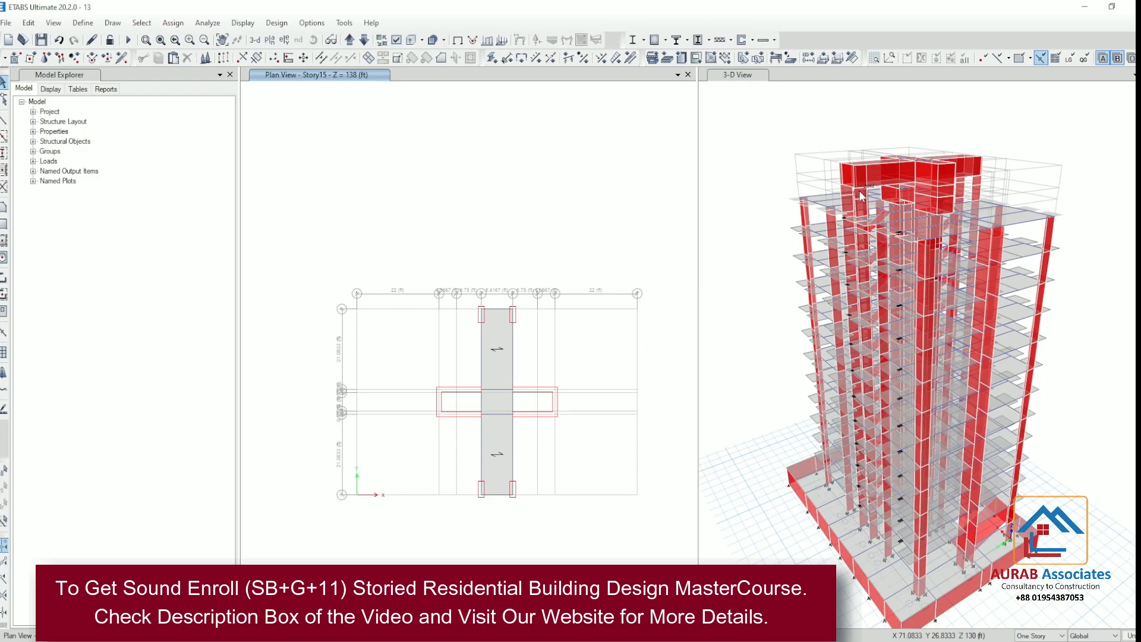
scroll(858, 197, up, 5)
scroll(879, 197, down, 5)
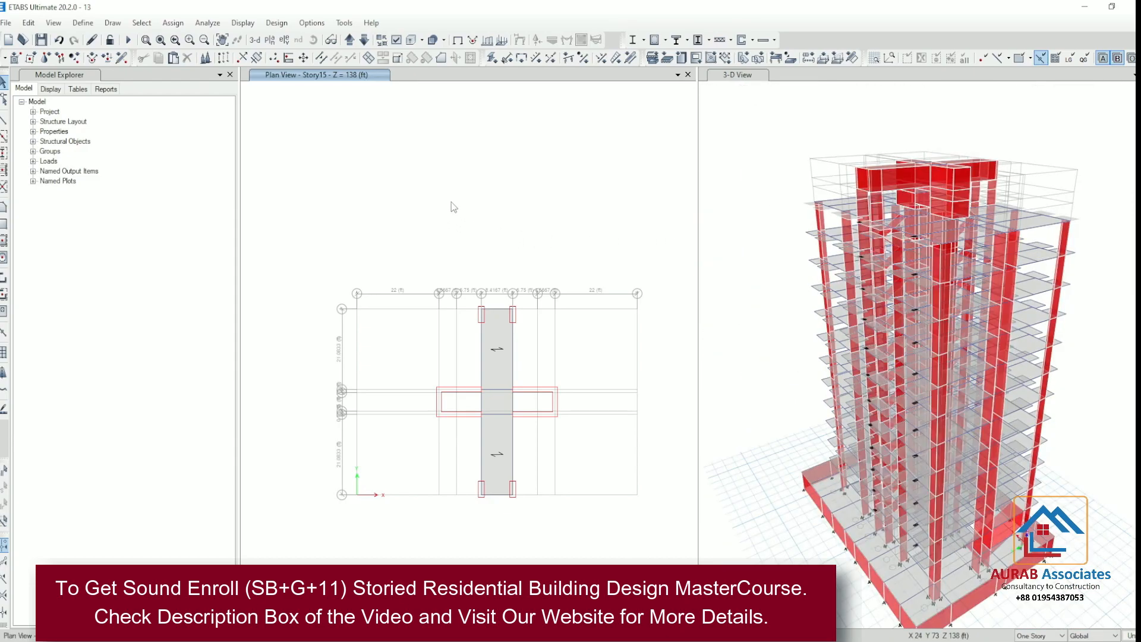
scroll(553, 440, up, 3)
scroll(522, 287, down, 5)
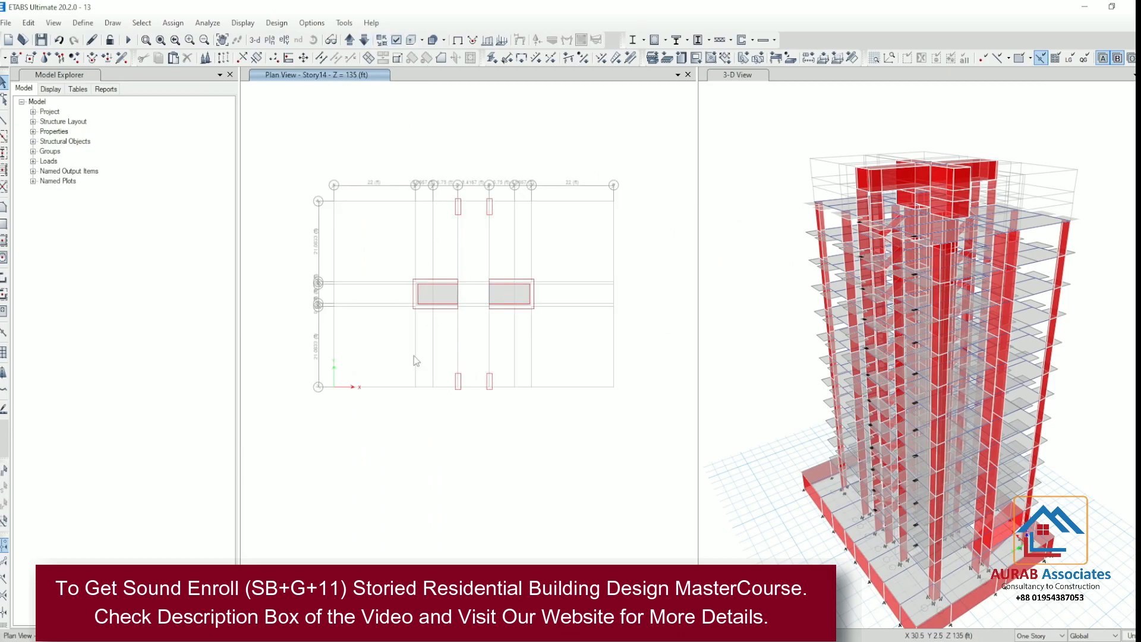
click(364, 40)
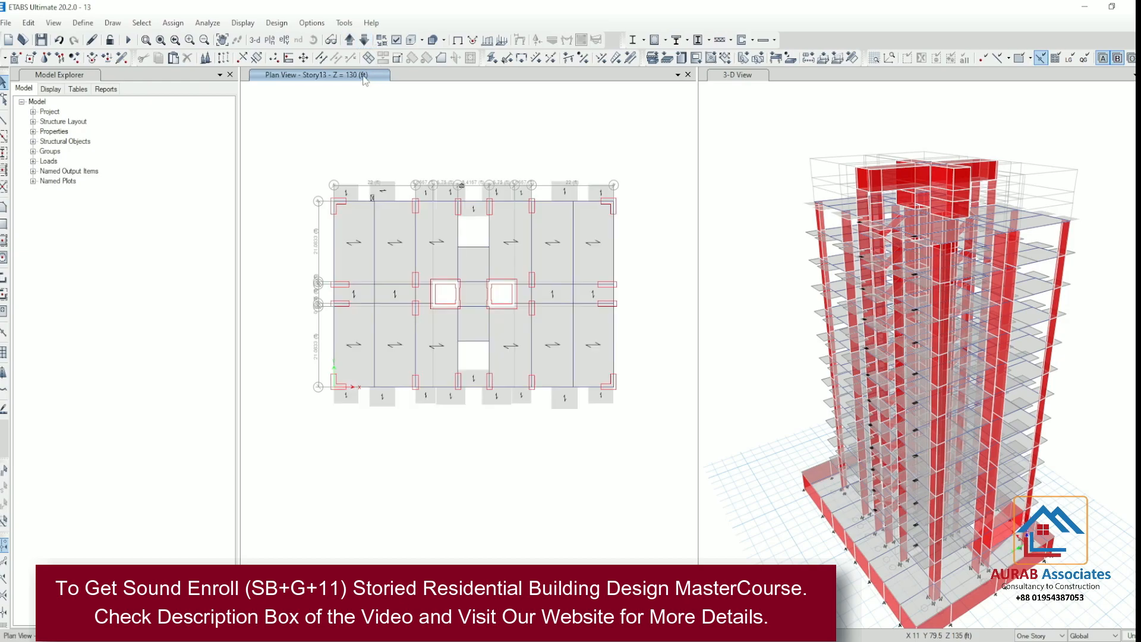
click(350, 39)
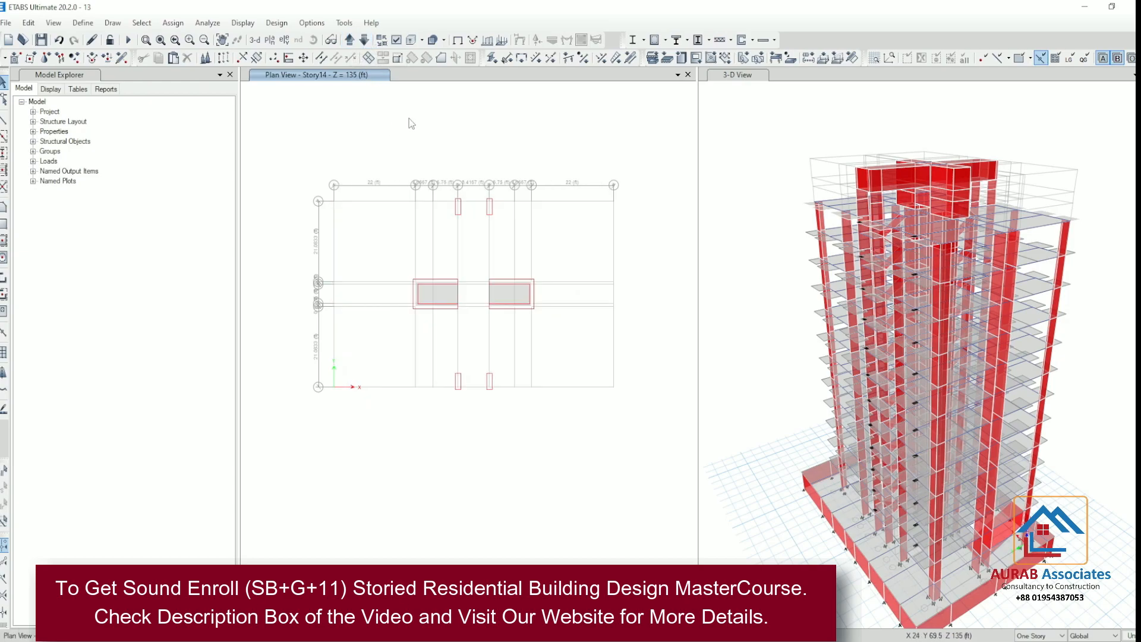
Open the story data and delete the Story14 level
click(30, 23)
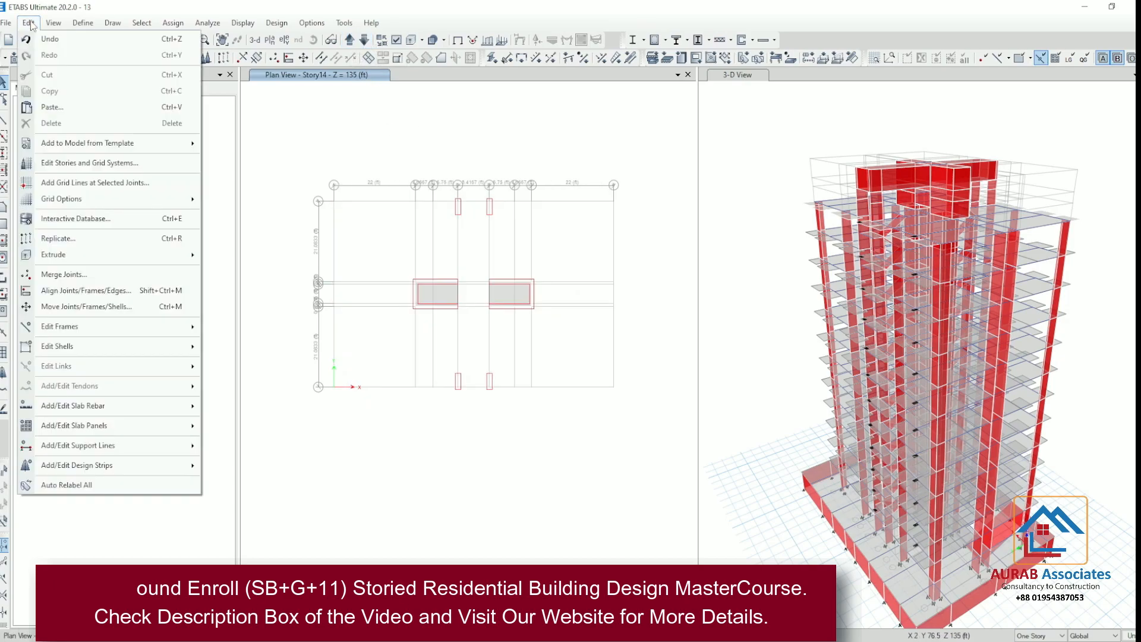
click(104, 163)
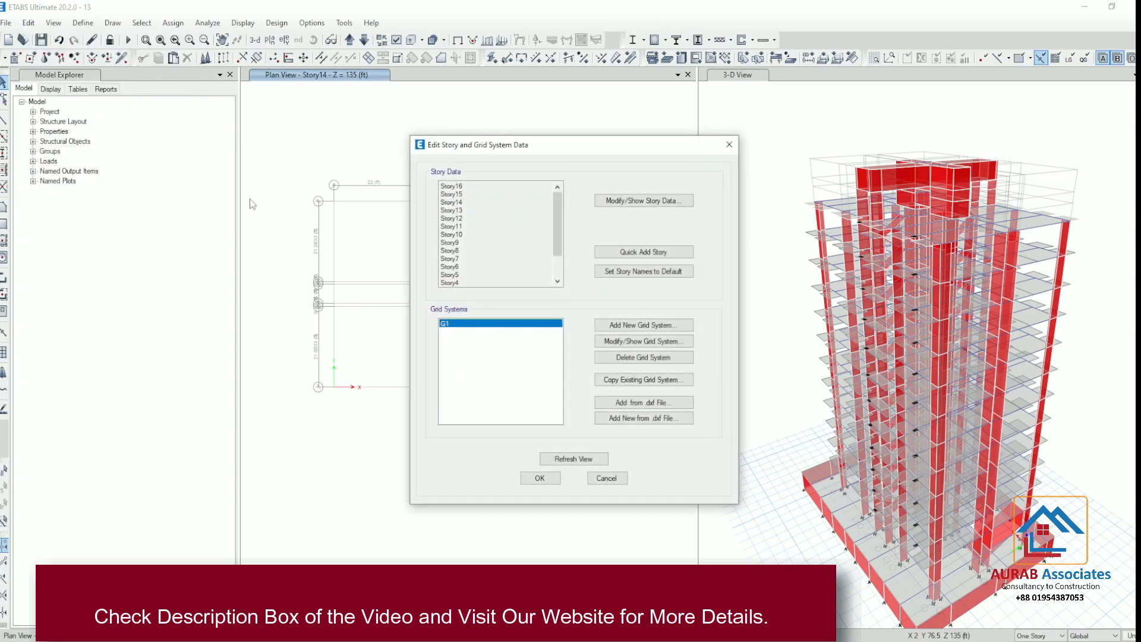
click(648, 202)
click(347, 260)
right_click(348, 259)
mouse_move(440, 313)
click(559, 315)
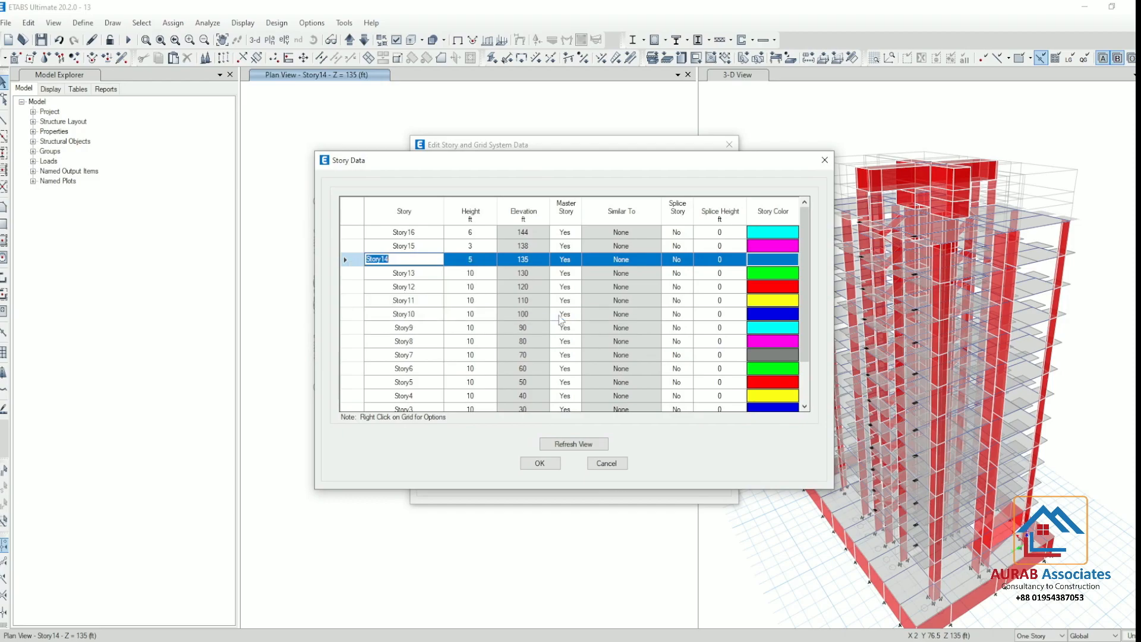
Rename Story15 as Story14 and Story16 as Story15 in the story data
click(473, 245)
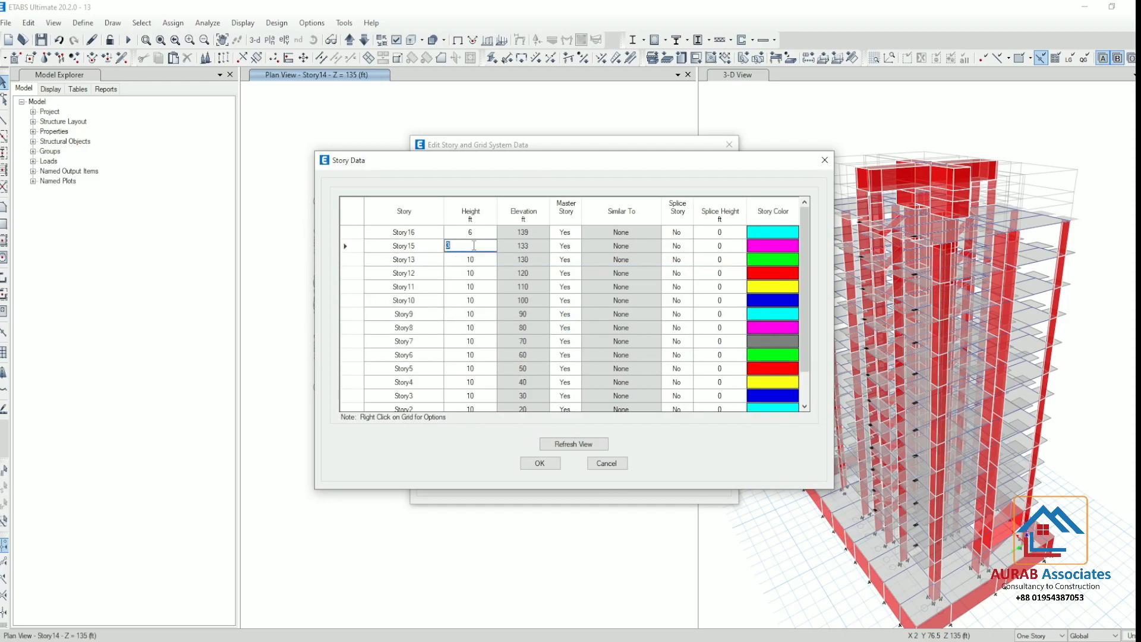
click(426, 244)
click(426, 243)
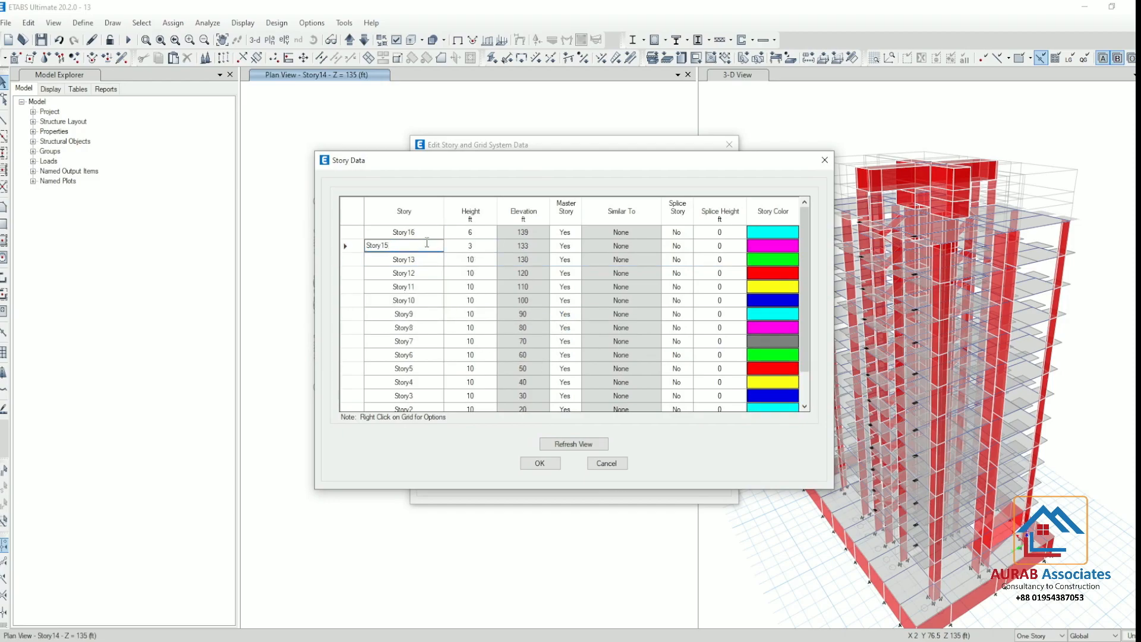
click(433, 232)
click(433, 232)
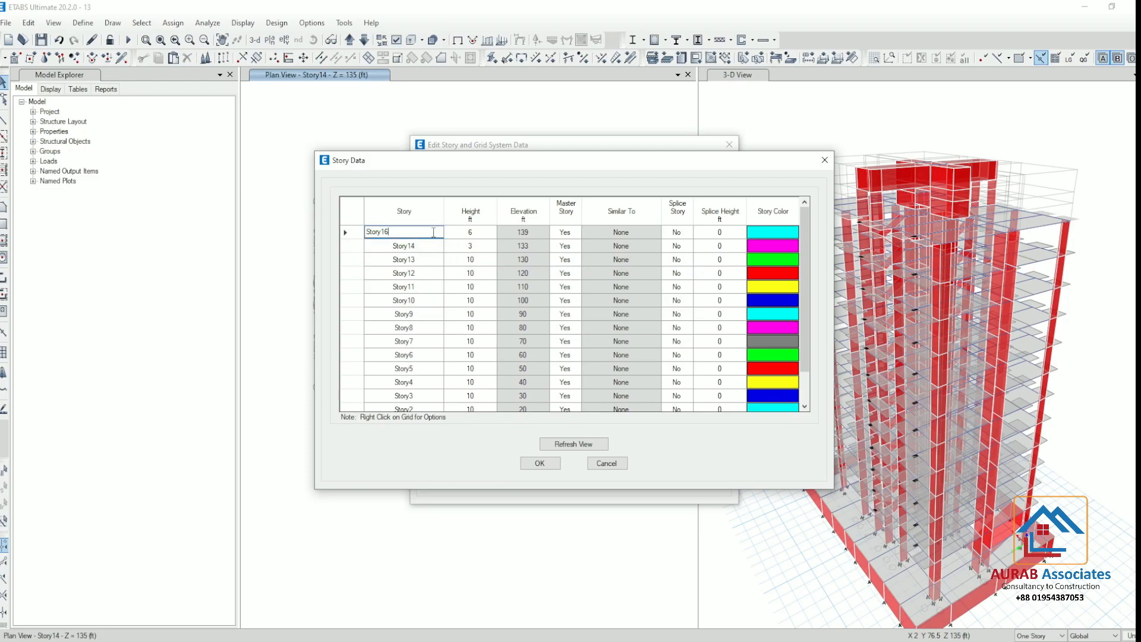
Set the height of Story14 to 8 ft, refresh the view, accept the story data, and check the upper storeys in 3D
click(487, 246)
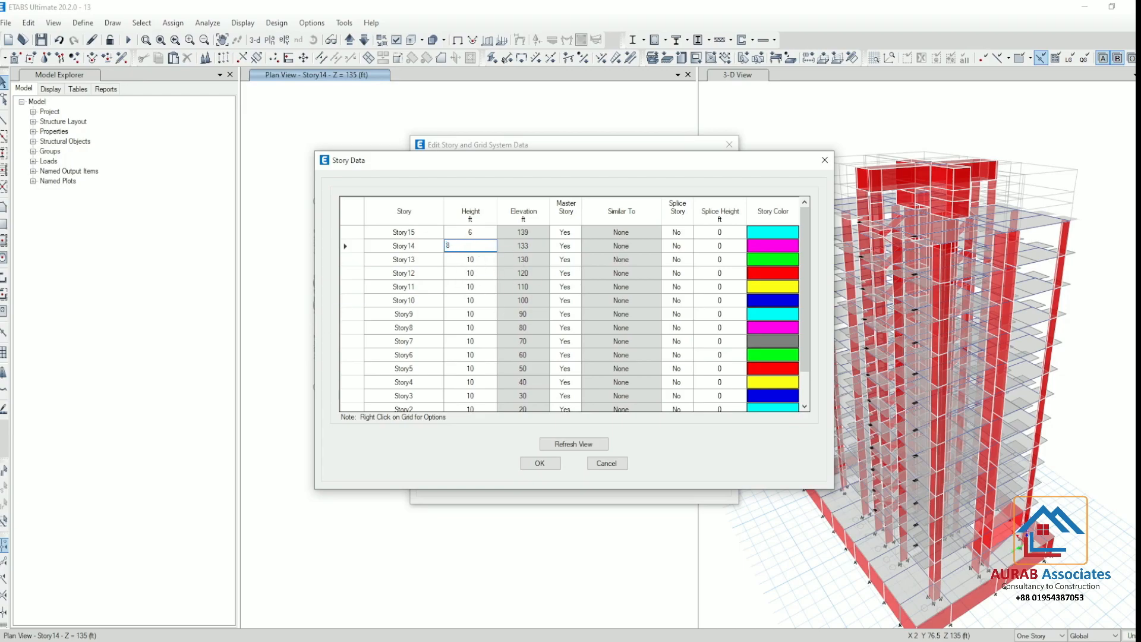
click(597, 442)
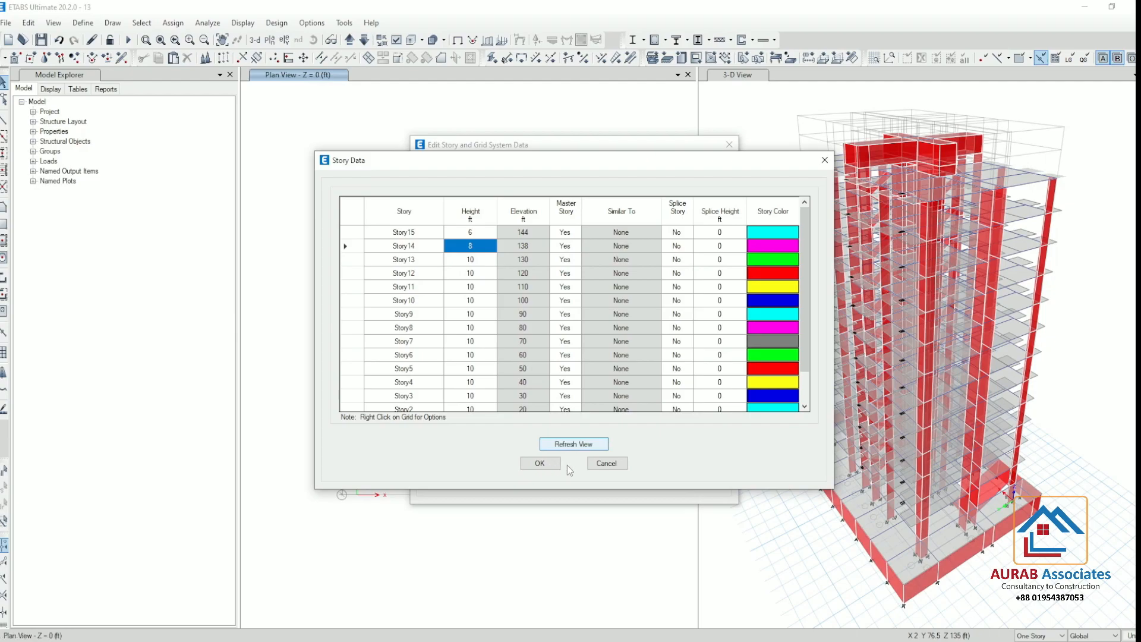
click(540, 463)
click(568, 460)
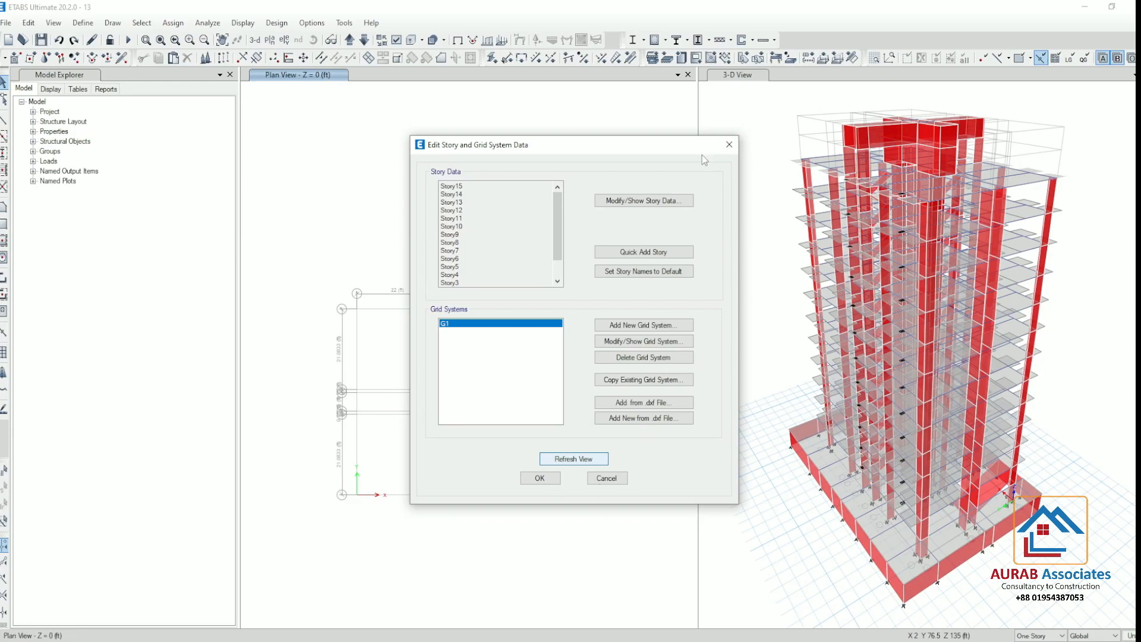
click(728, 144)
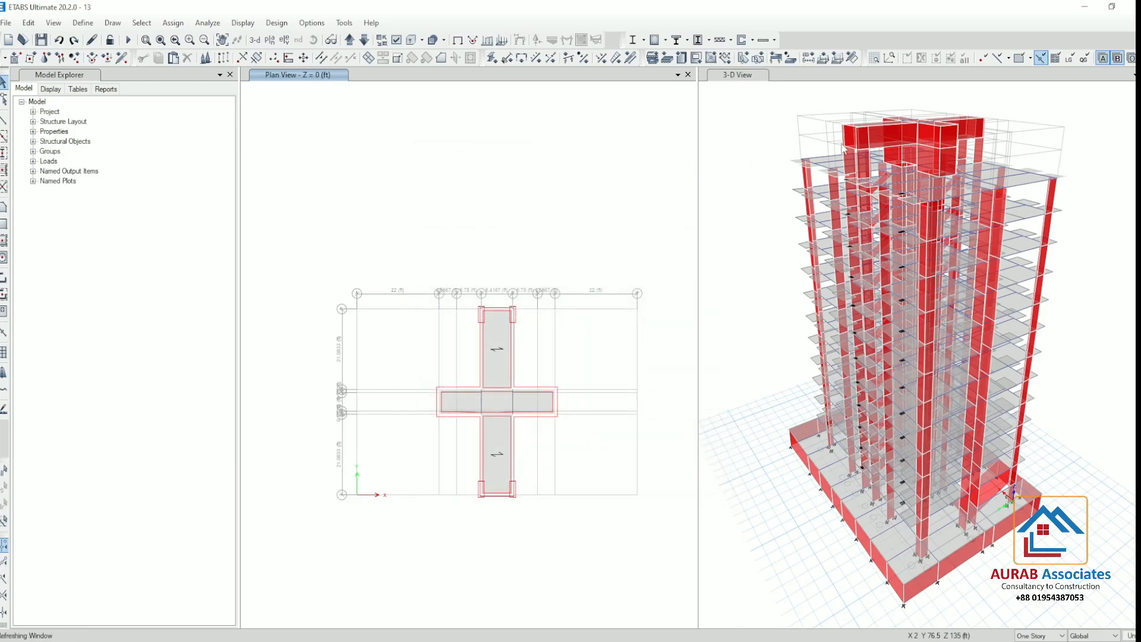
scroll(879, 138, up, 3)
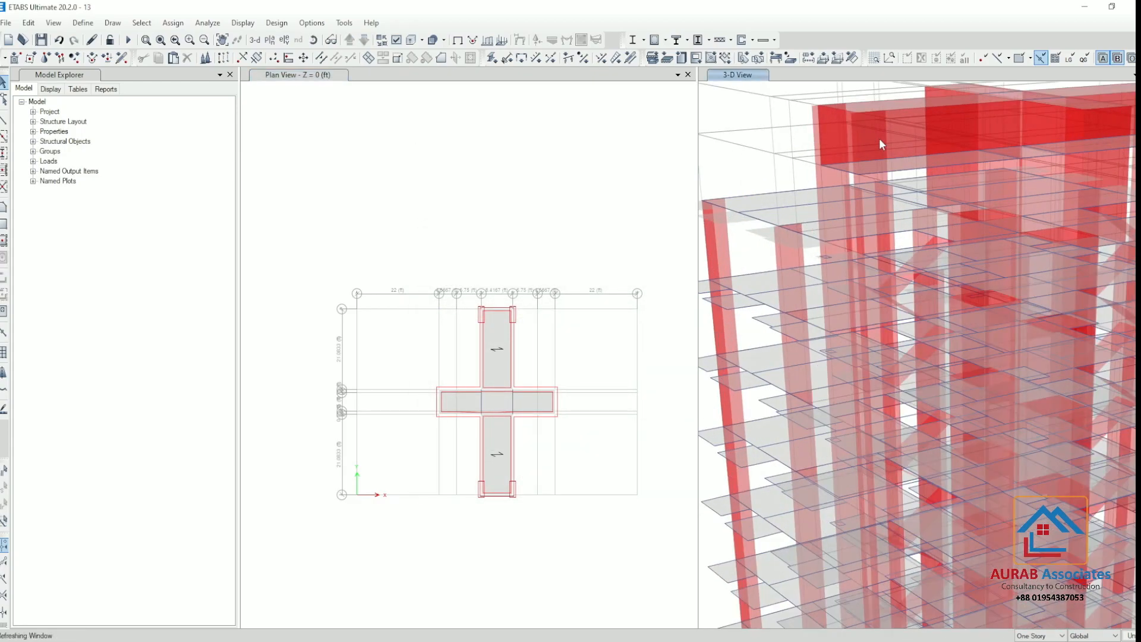
scroll(855, 128, down, 5)
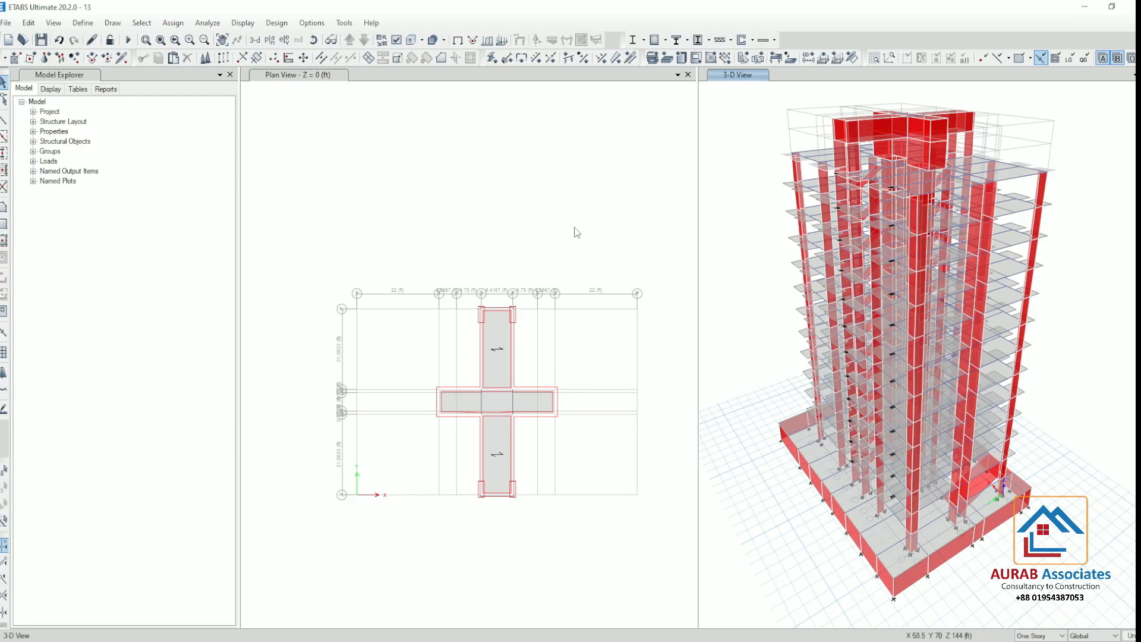
Show the Story14 plan and start drawing a floor area with the LMR 10 slab property
click(367, 205)
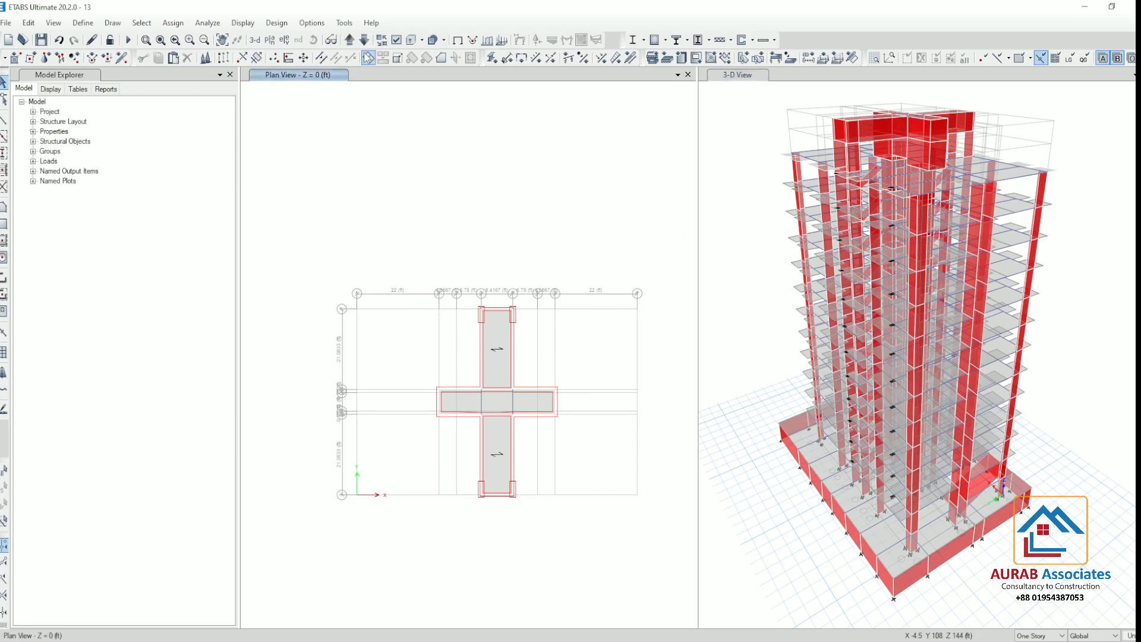
click(363, 40)
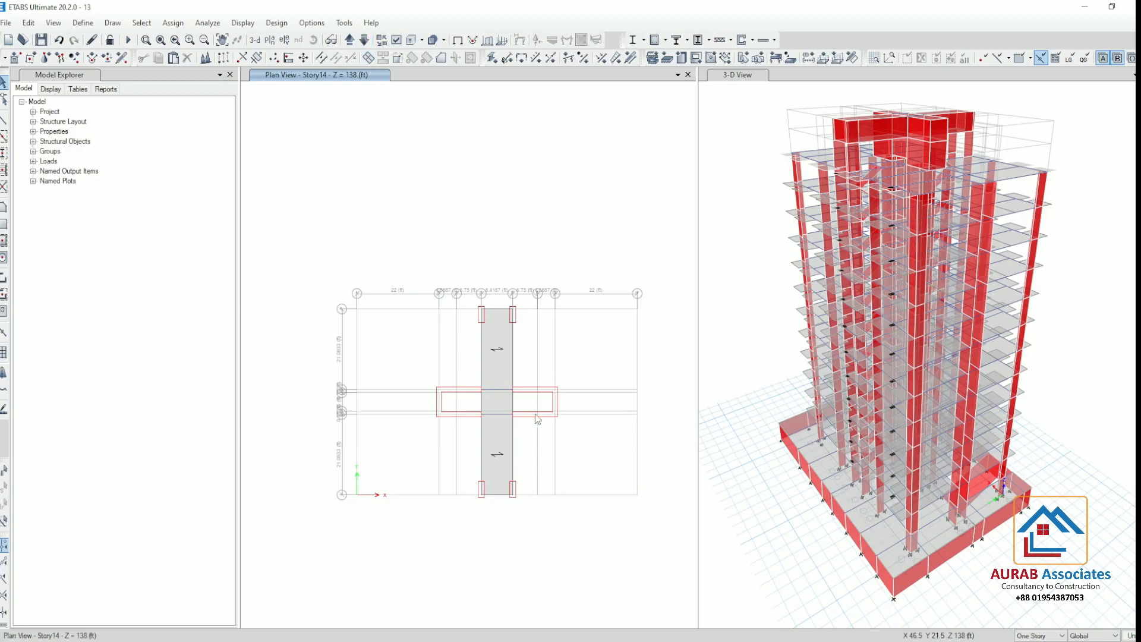
click(3, 207)
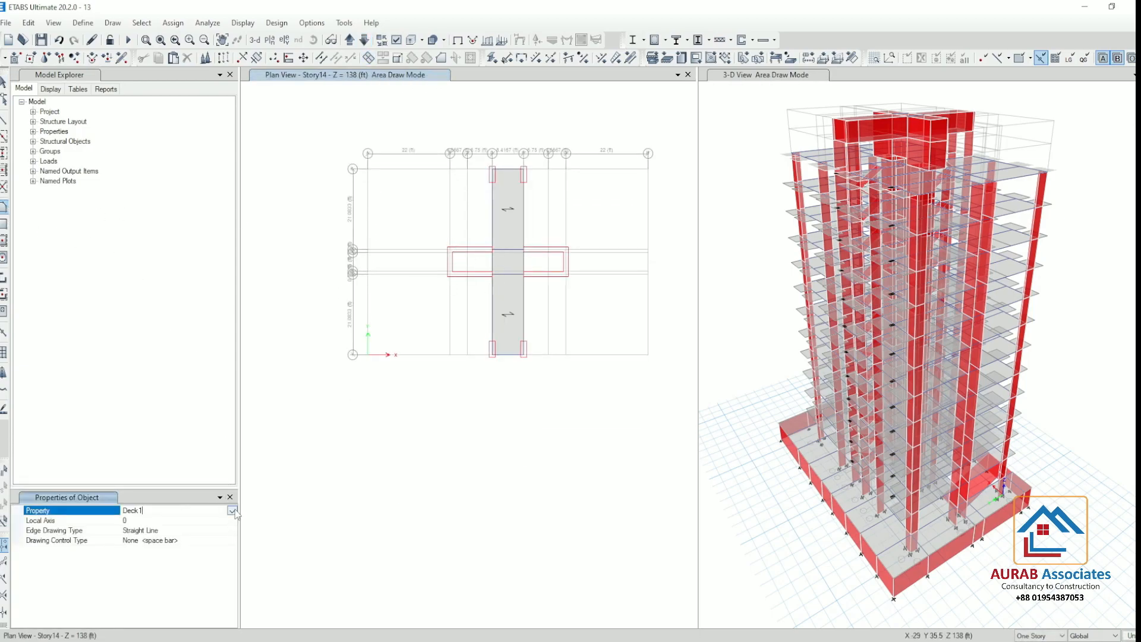
click(232, 510)
click(142, 536)
scroll(458, 265, up, 3)
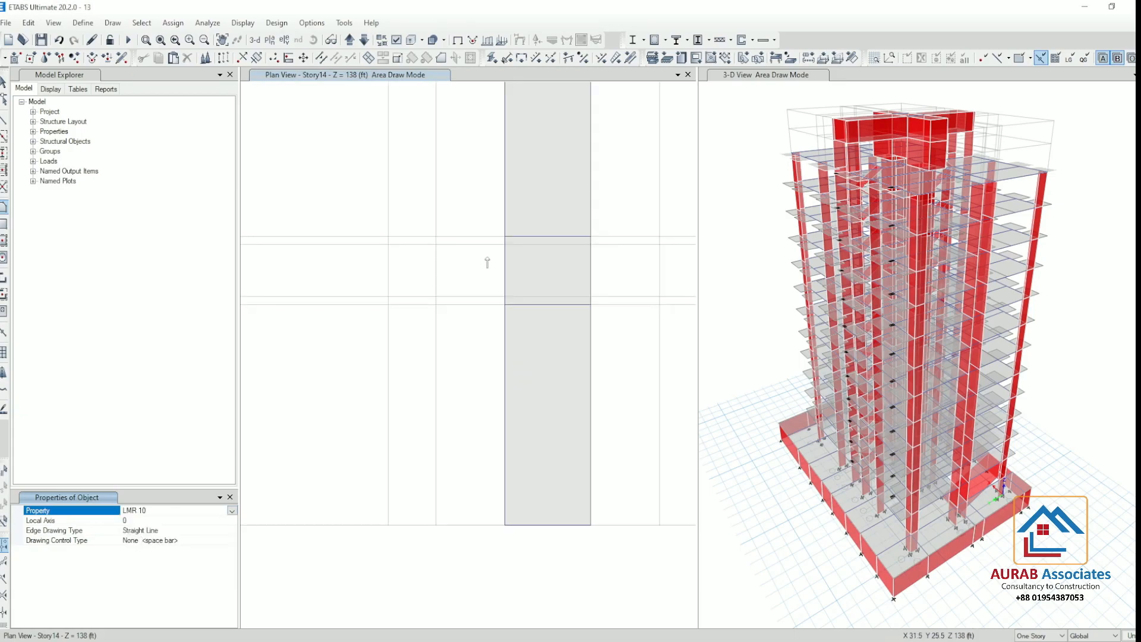
Try to draw an LMR 10 slab over the west wing of the Story14 plan between grids B and D
click(389, 237)
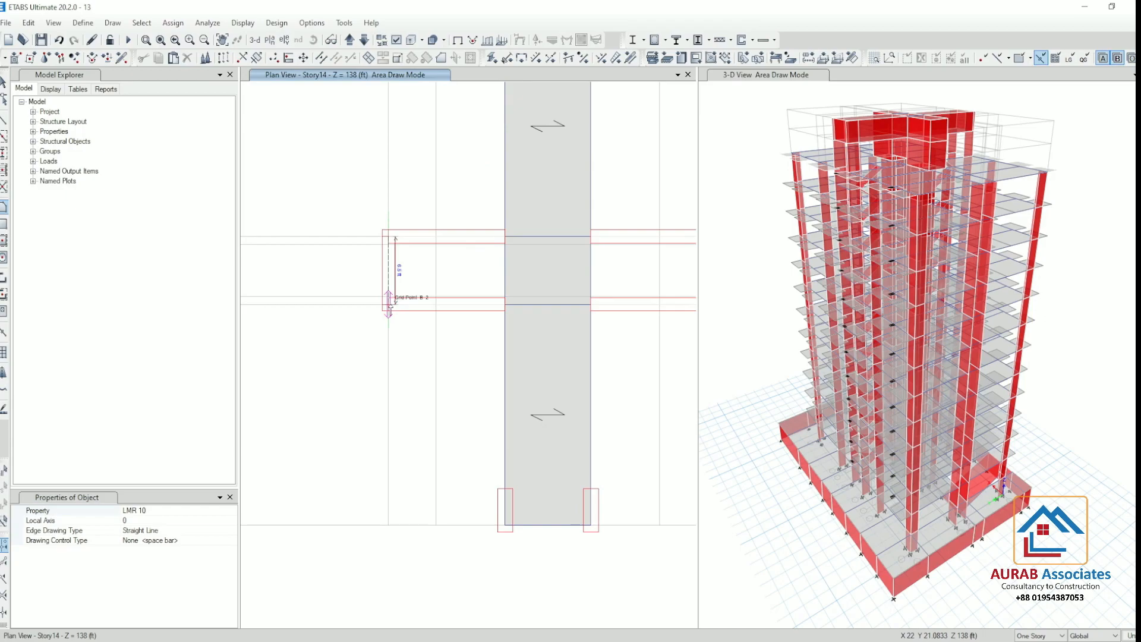
click(4, 81)
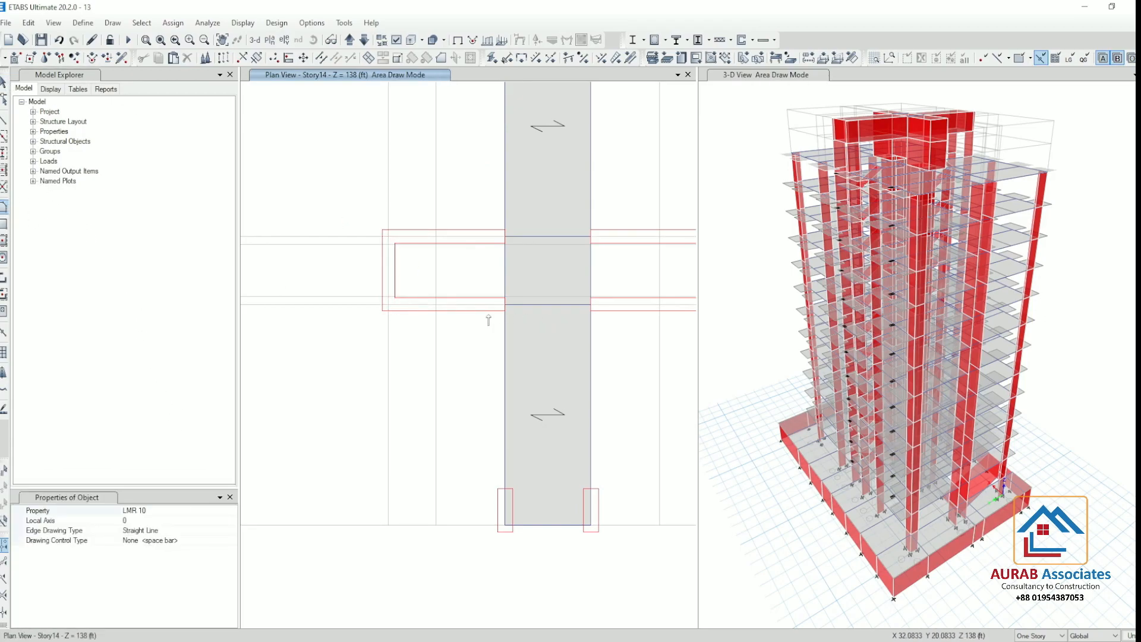
scroll(385, 261, up, 6)
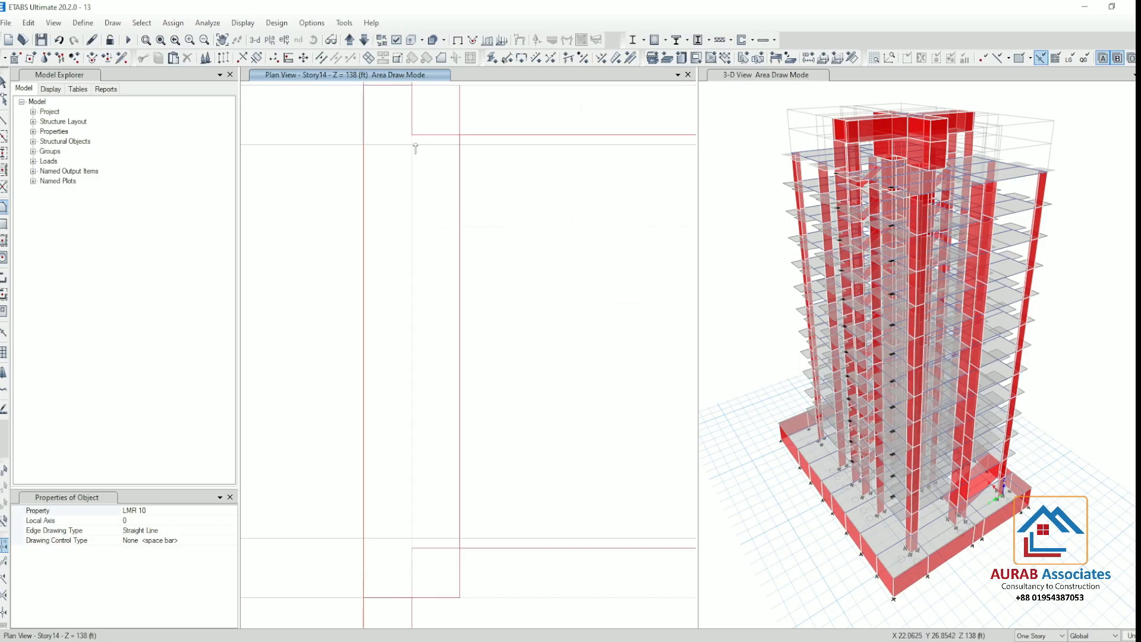
click(413, 147)
scroll(446, 220, down, 3)
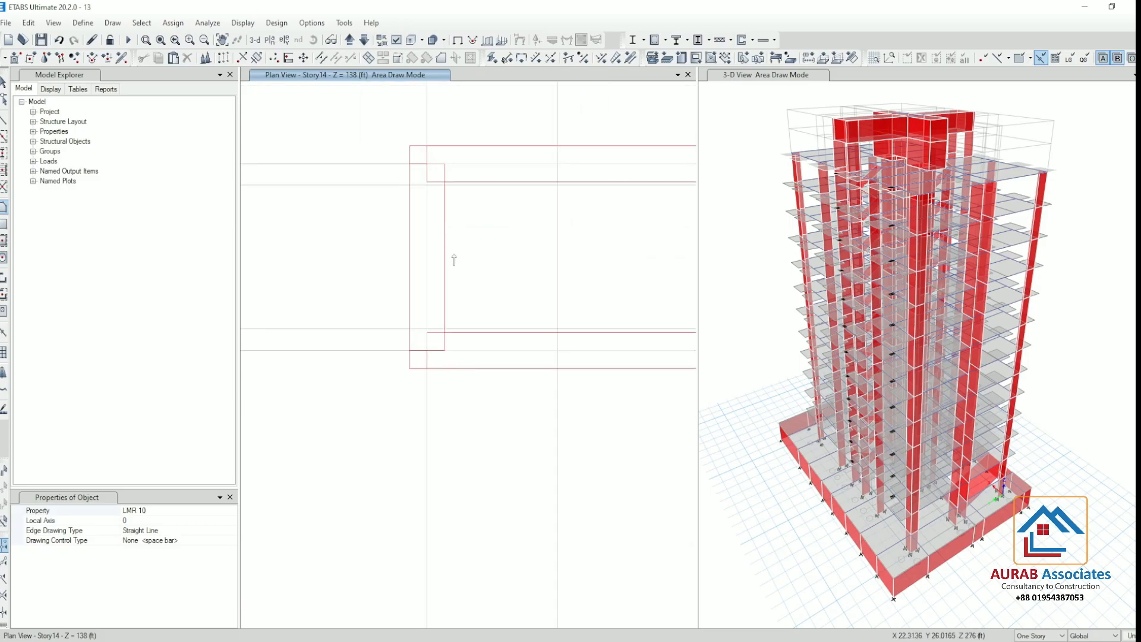
click(427, 349)
scroll(558, 349, up, 5)
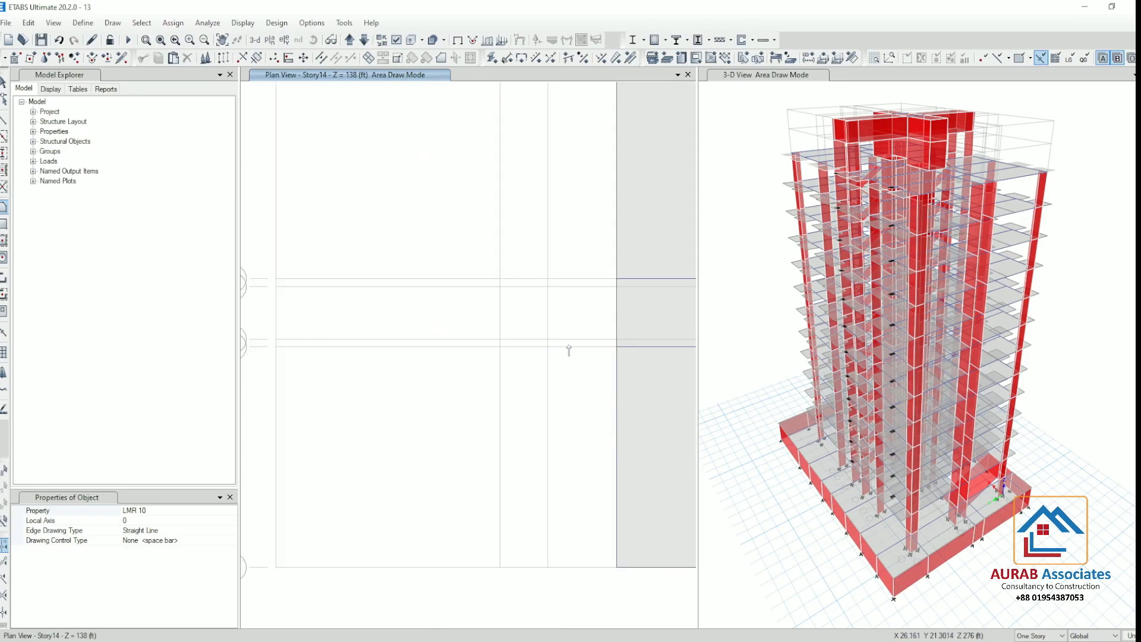
scroll(601, 323, down, 5)
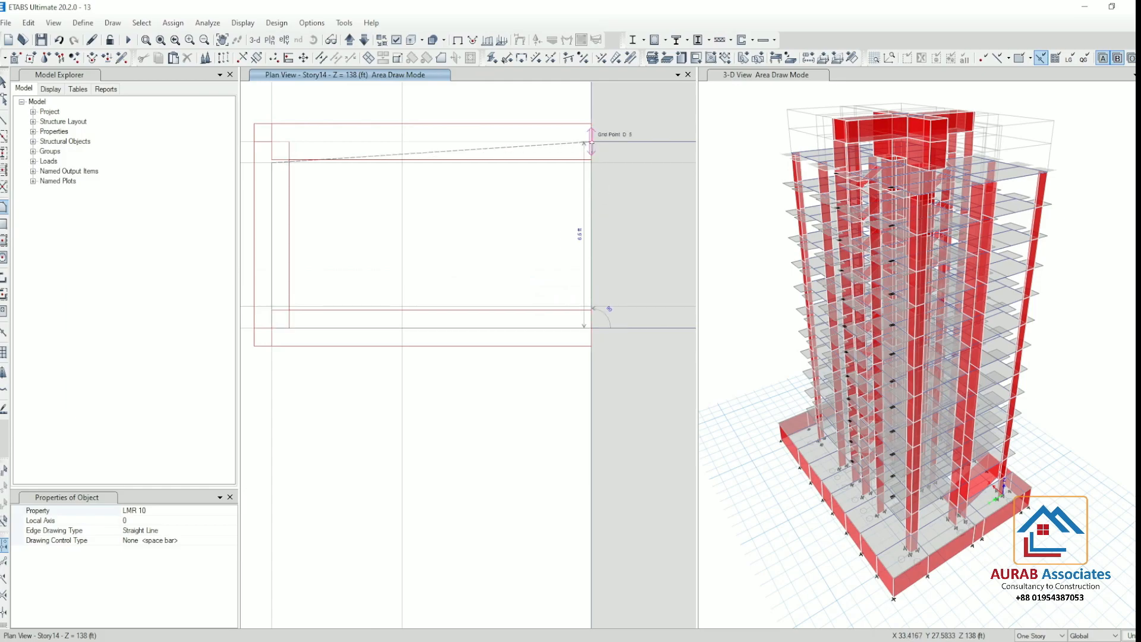
key(Return)
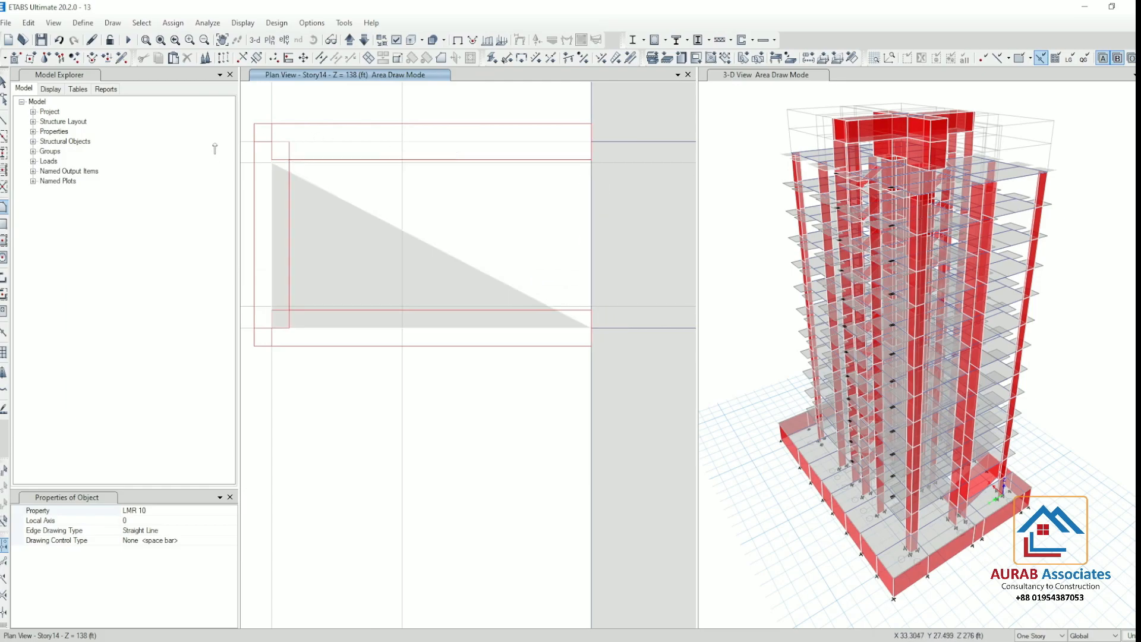
key(Escape)
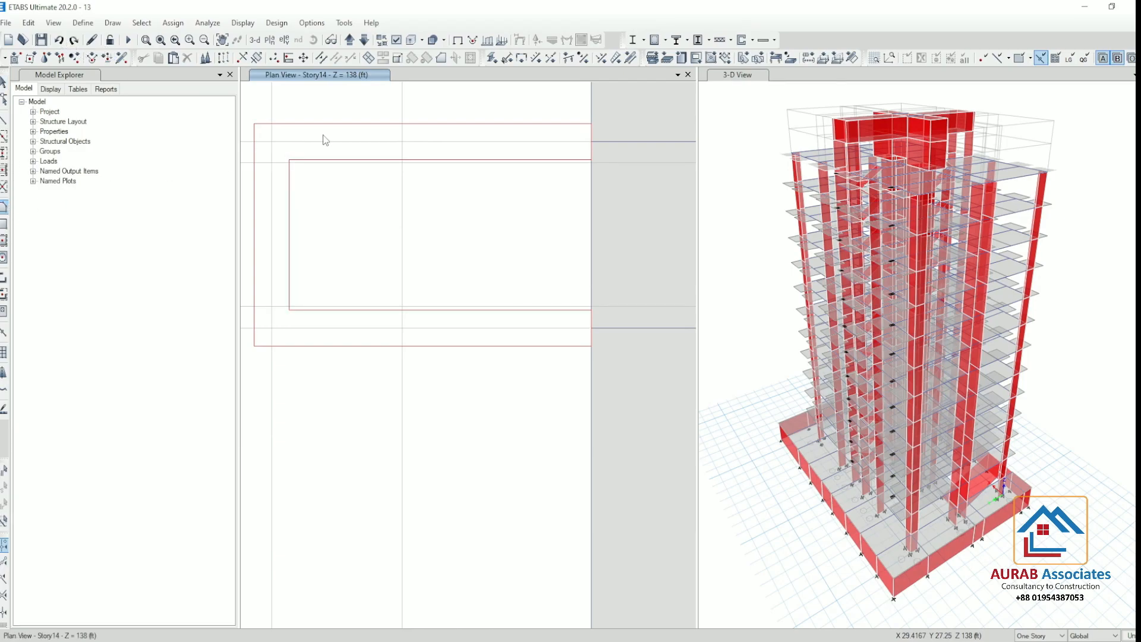
Draw a rectangular LMR 10 slab over the west wing of the Story14 plan, between grids B and D and grids 2 and 3
click(271, 142)
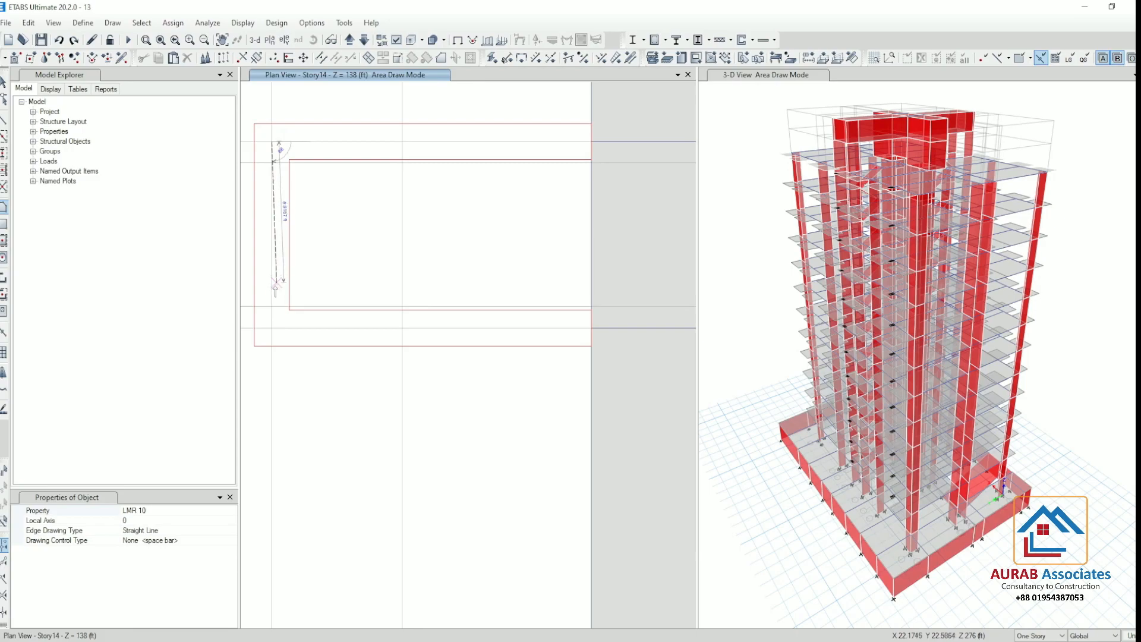
click(271, 327)
click(591, 327)
click(592, 142)
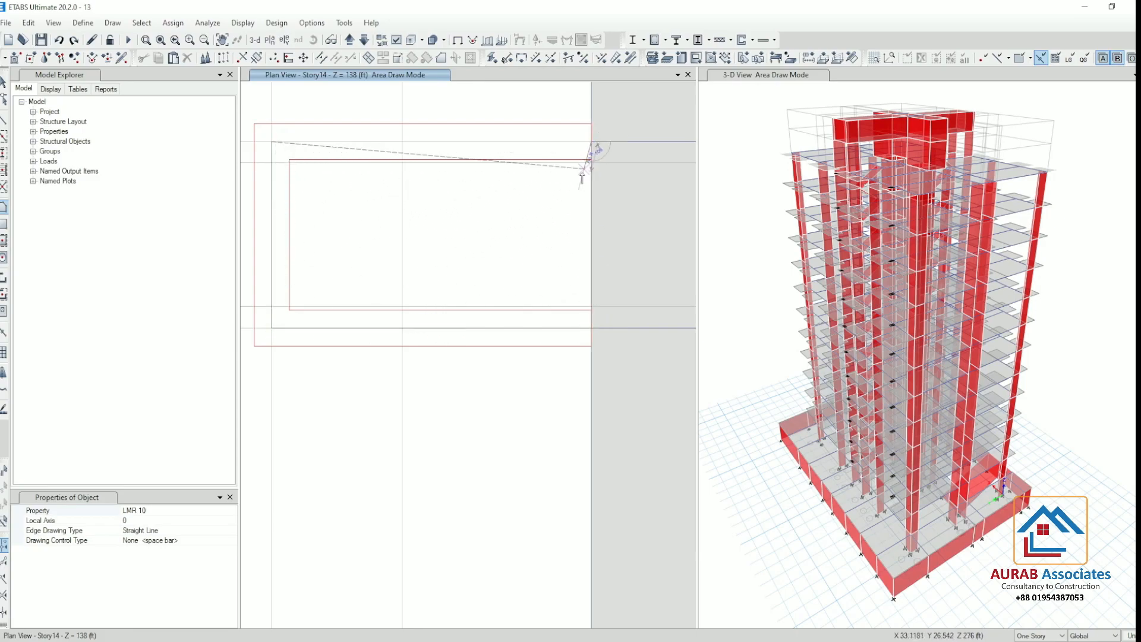
key(Return)
scroll(378, 270, down, 3)
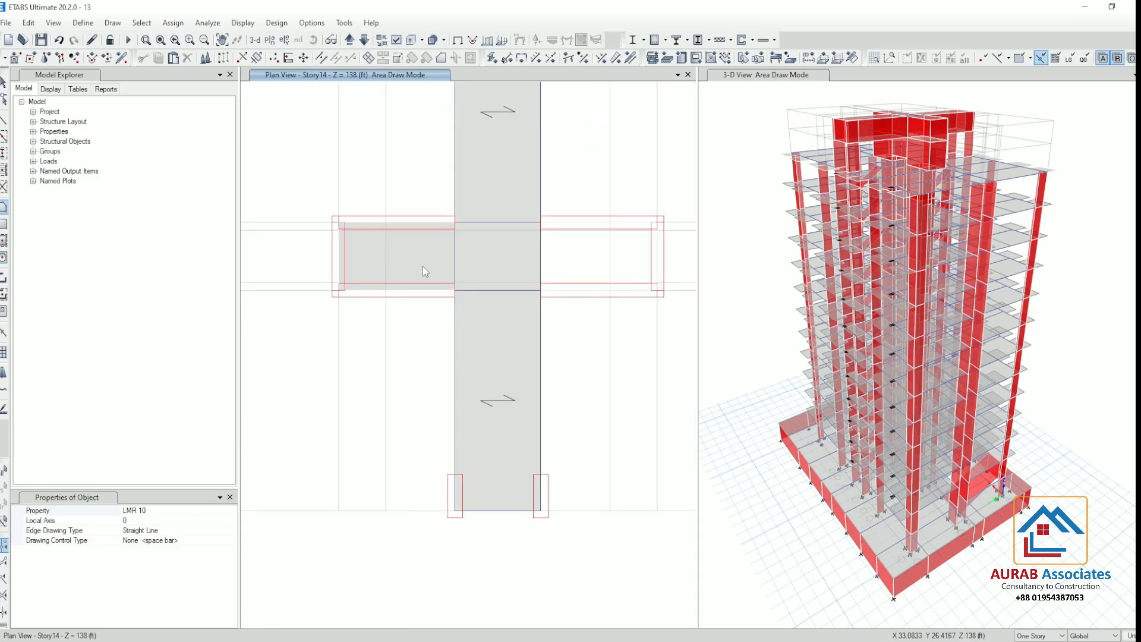
Draw a matching rectangular LMR 10 slab over the east wing of the Story14 plan and leave area drawing
scroll(679, 248, up, 3)
click(625, 183)
click(620, 364)
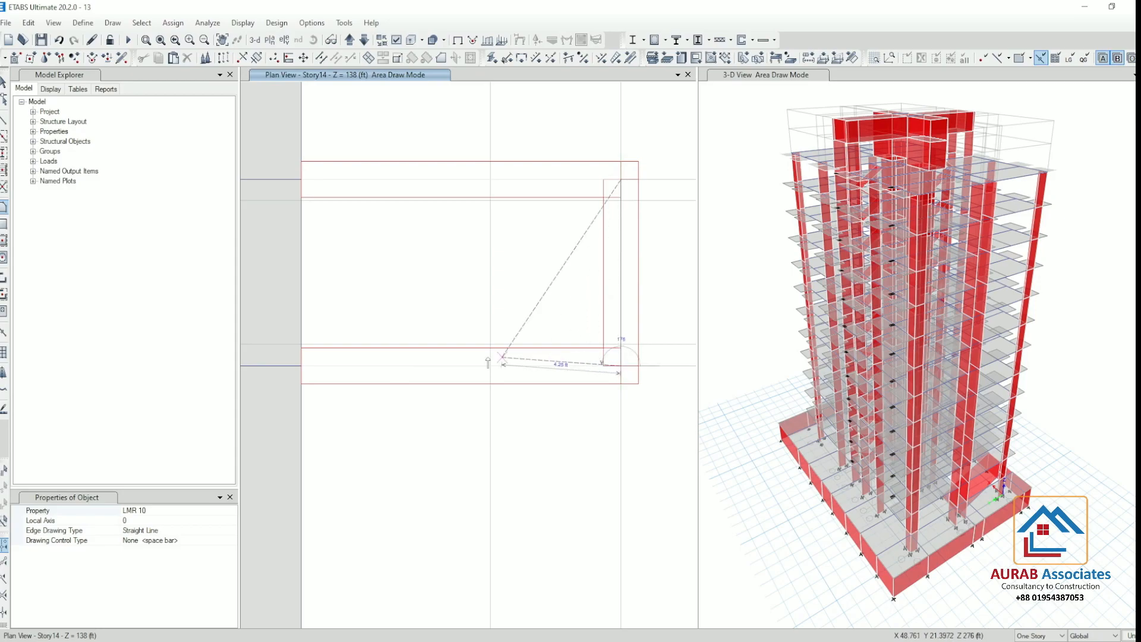
click(302, 365)
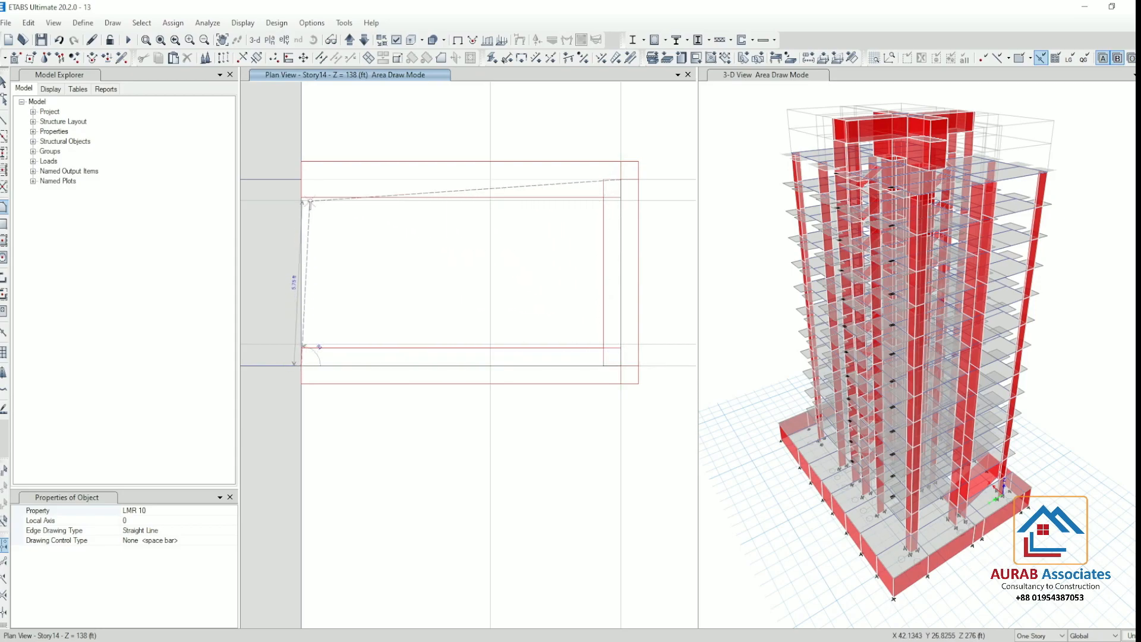
click(302, 180)
key(Return)
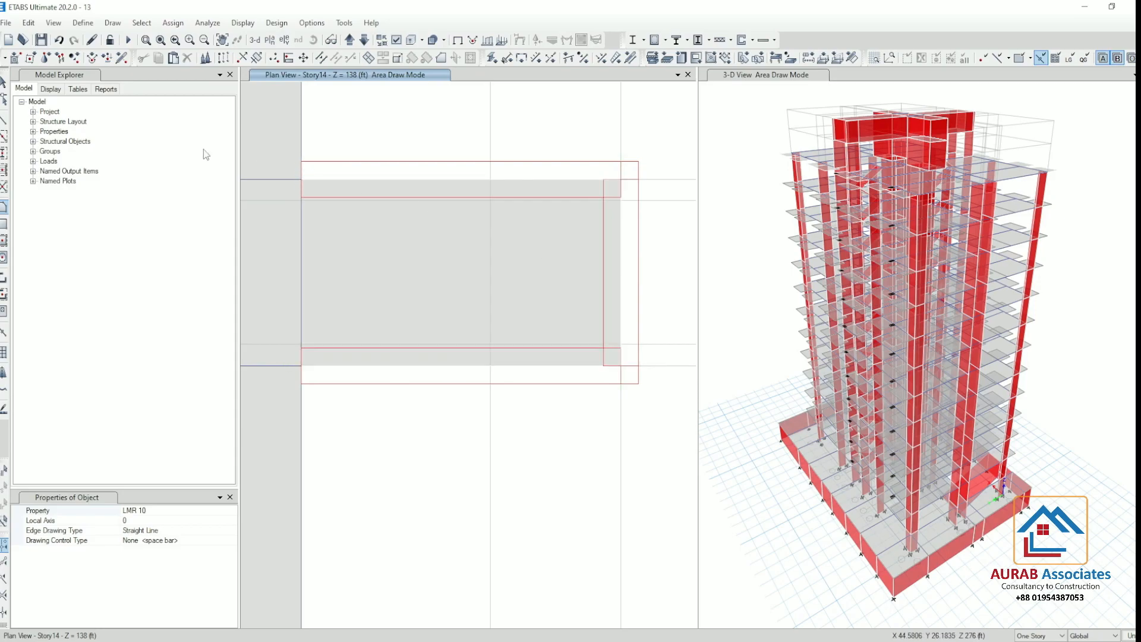
click(4, 83)
scroll(601, 246, down, 4)
Switch to metric SI units and assign a uniform LMR LIVE gravity load of 12 kN/m² to the two new Story14 slabs
click(601, 246)
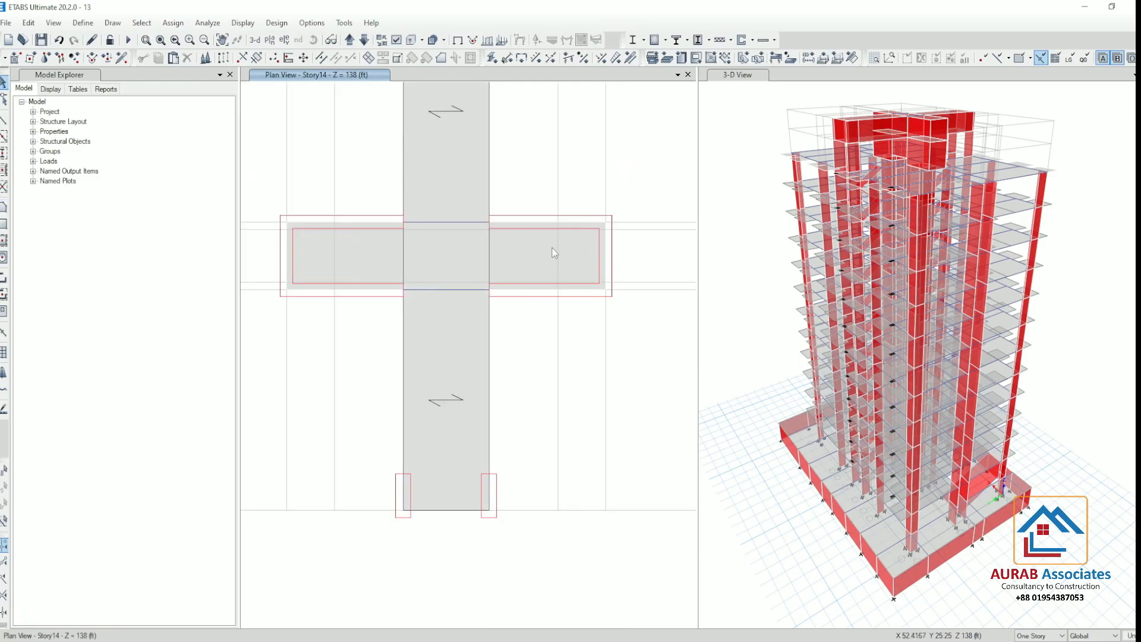
click(161, 22)
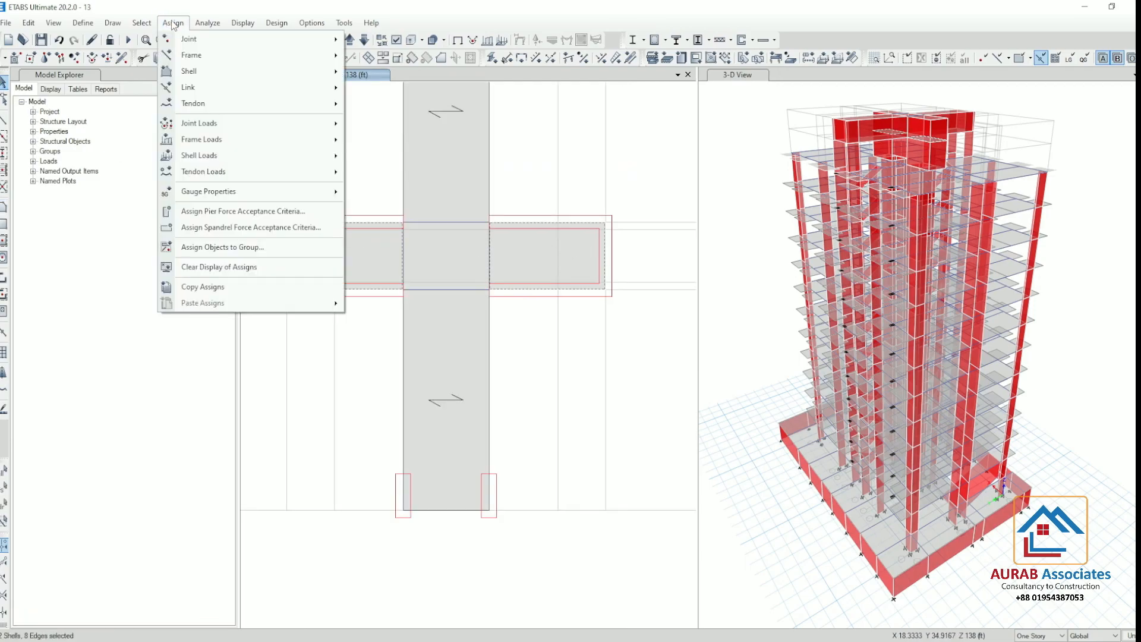
mouse_move(237, 153)
click(406, 176)
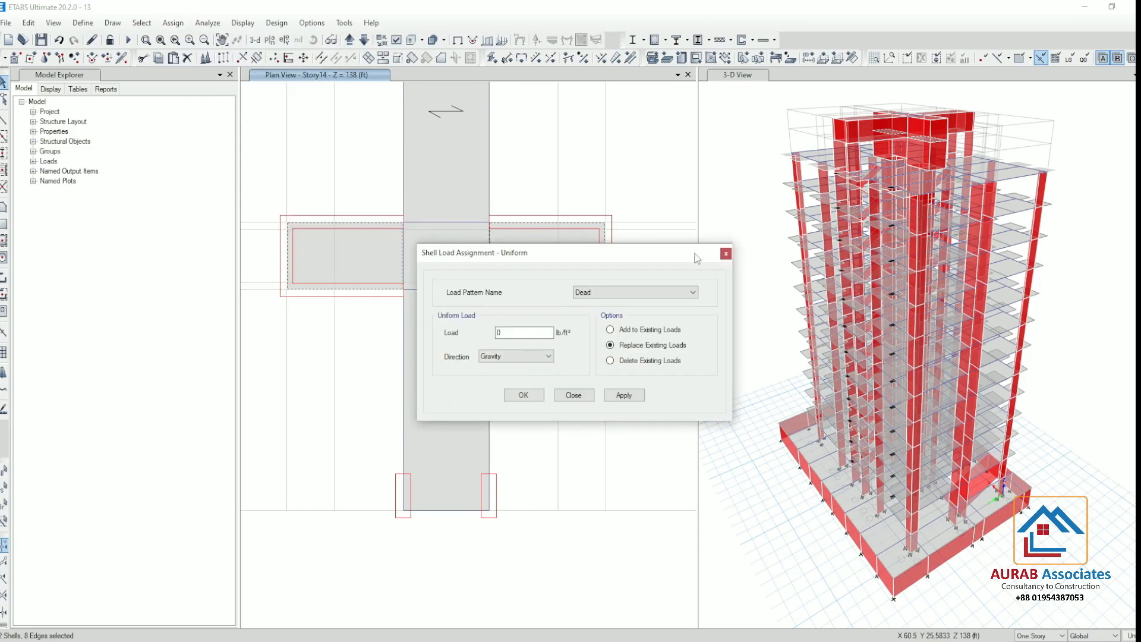
click(665, 289)
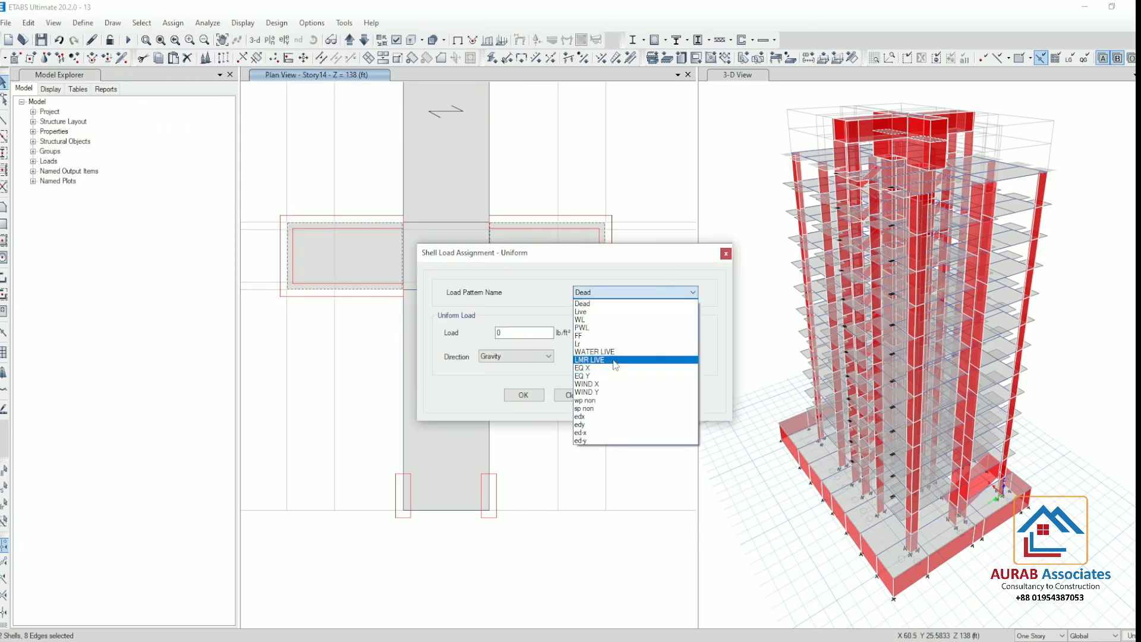
click(613, 360)
click(530, 332)
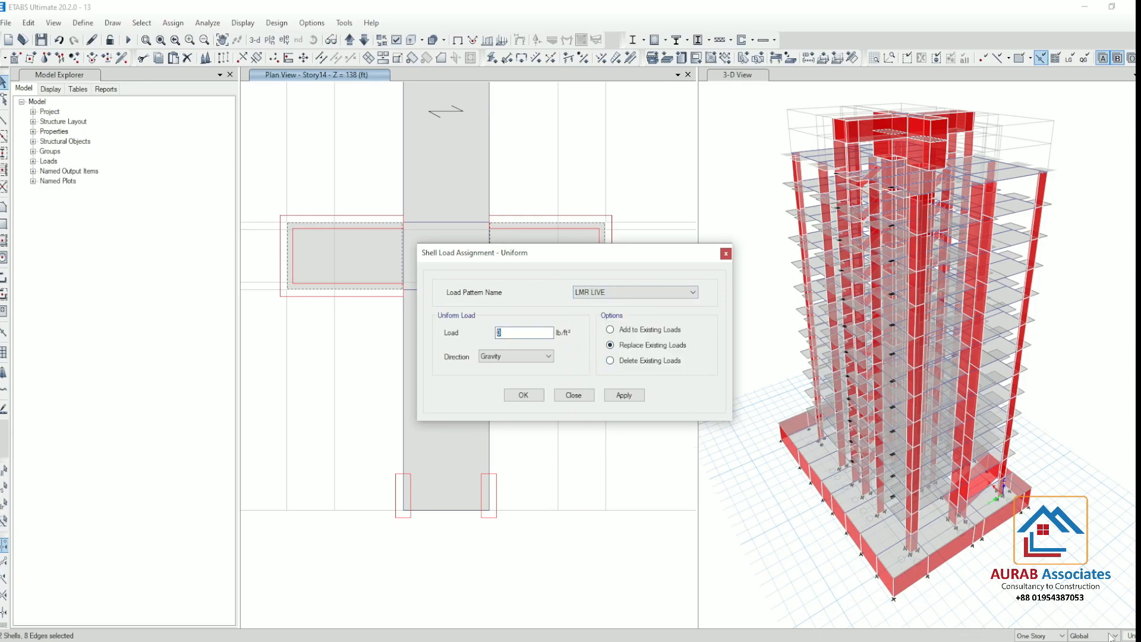
click(1129, 635)
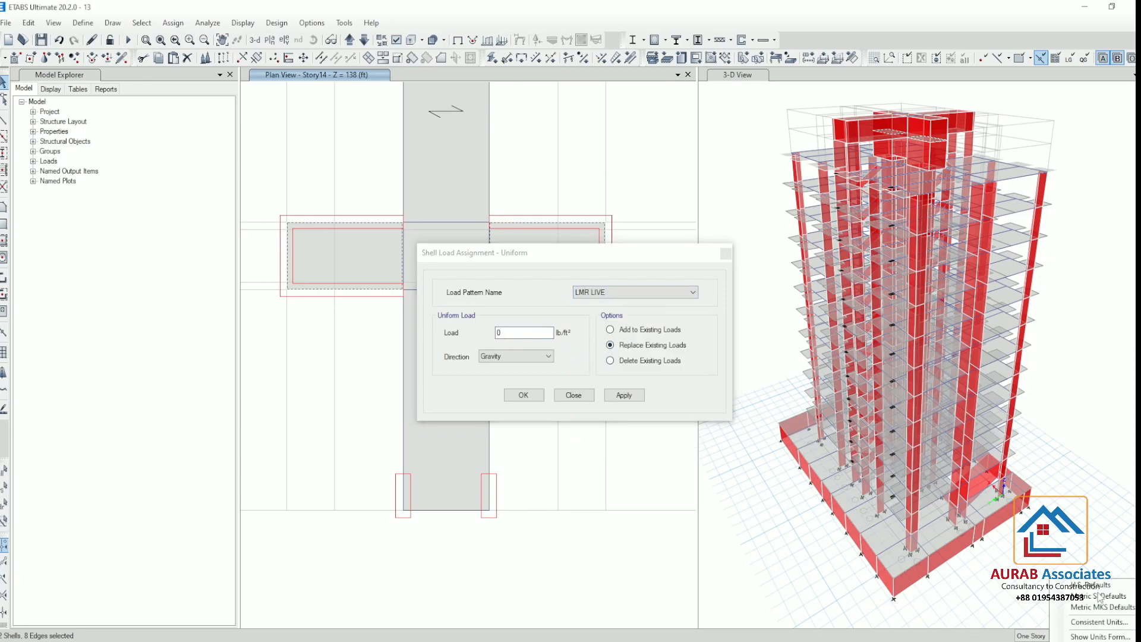
click(1100, 595)
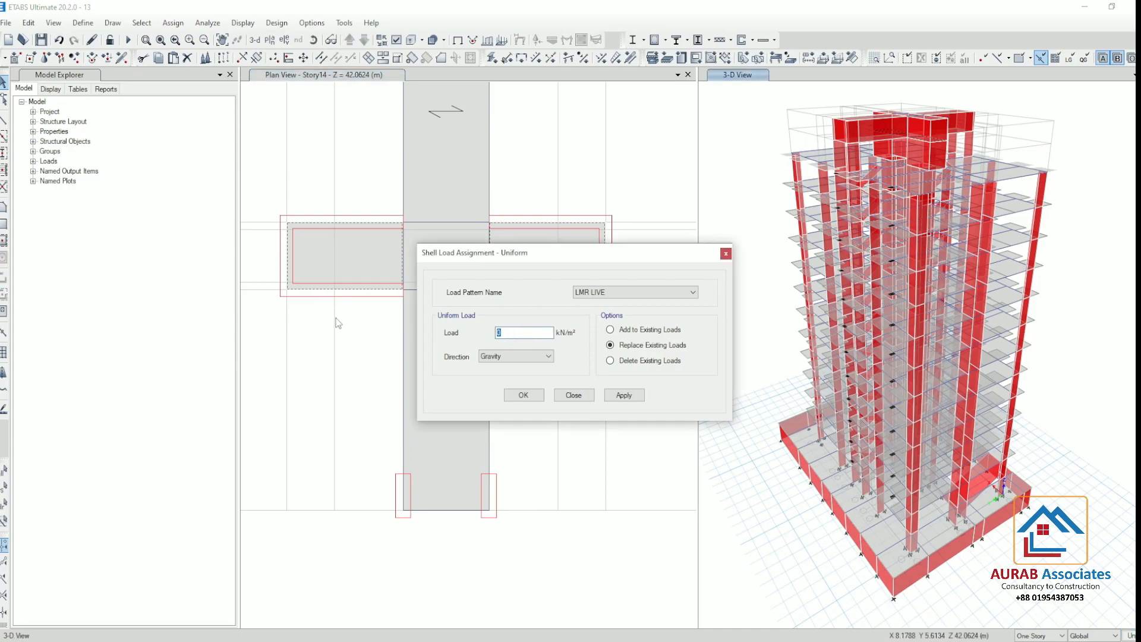
click(621, 395)
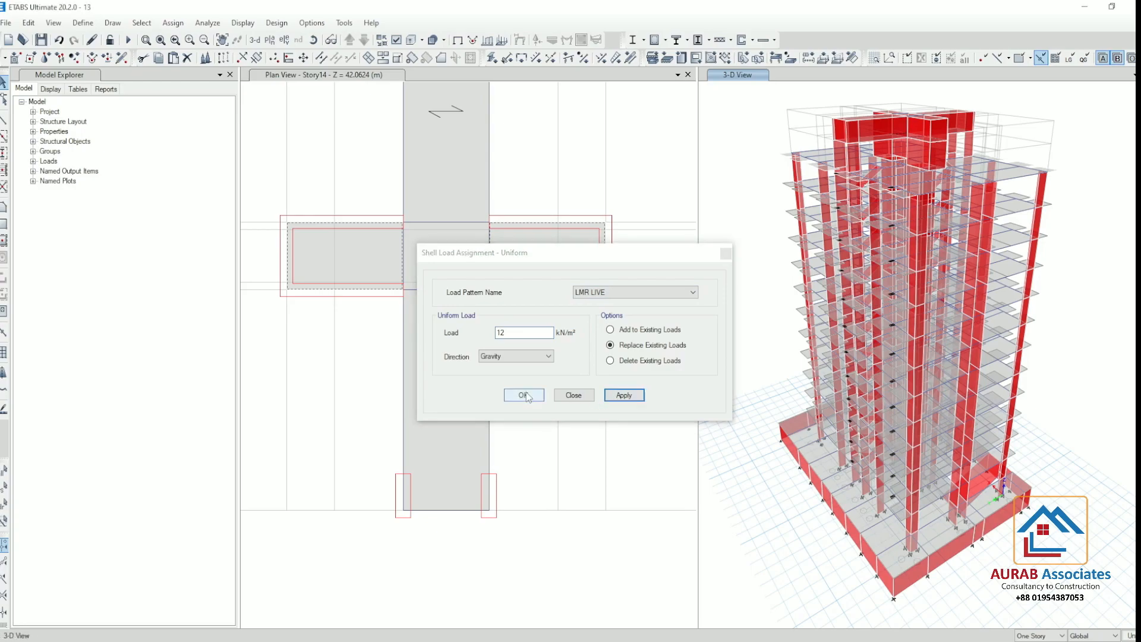
Check the loads assigned to the west wing slab, and close the slab information and the load assignment
right_click(361, 246)
click(587, 215)
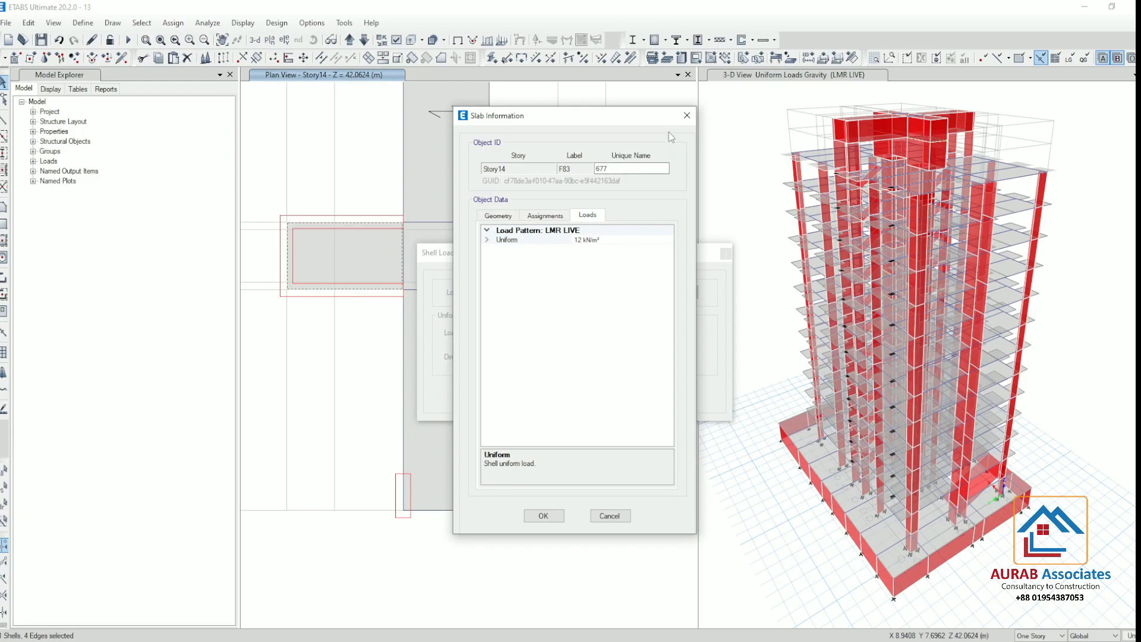
click(686, 116)
click(725, 254)
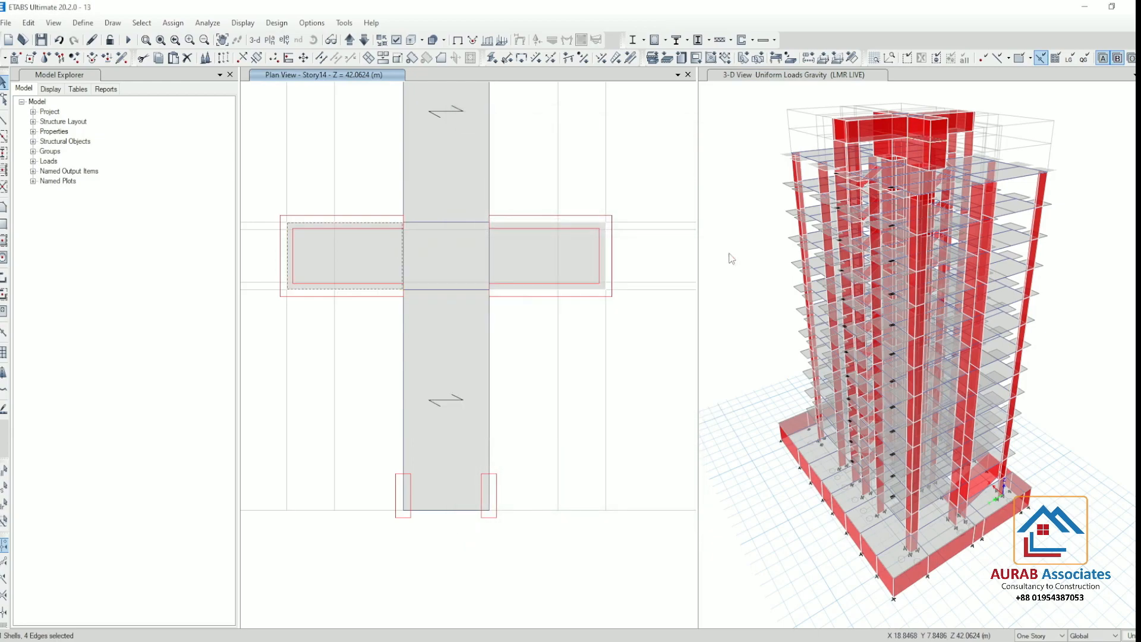
Check the new slabs among the upper storeys in 3D and run the analysis
scroll(568, 374, down, 4)
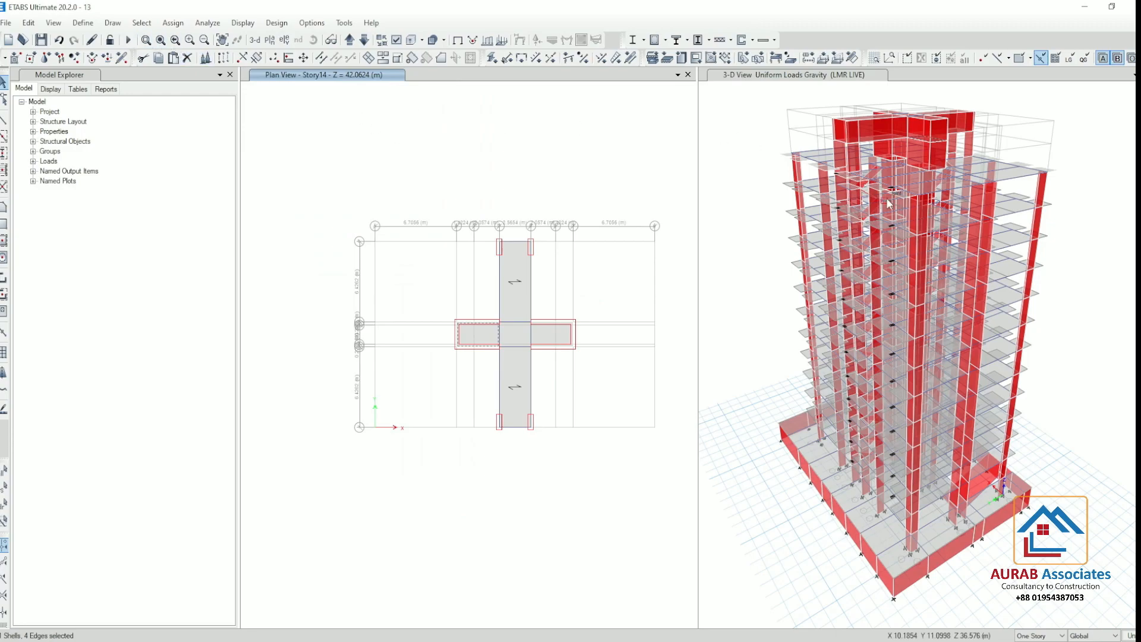
scroll(889, 203, up, 3)
scroll(891, 164, up, 2)
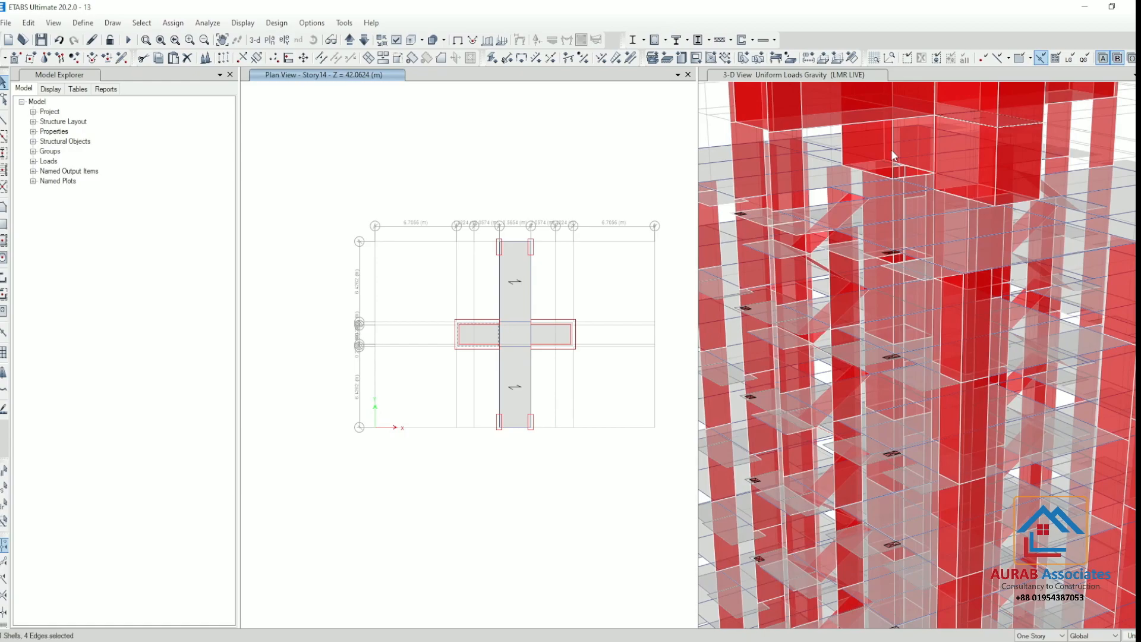
scroll(889, 160, down, 5)
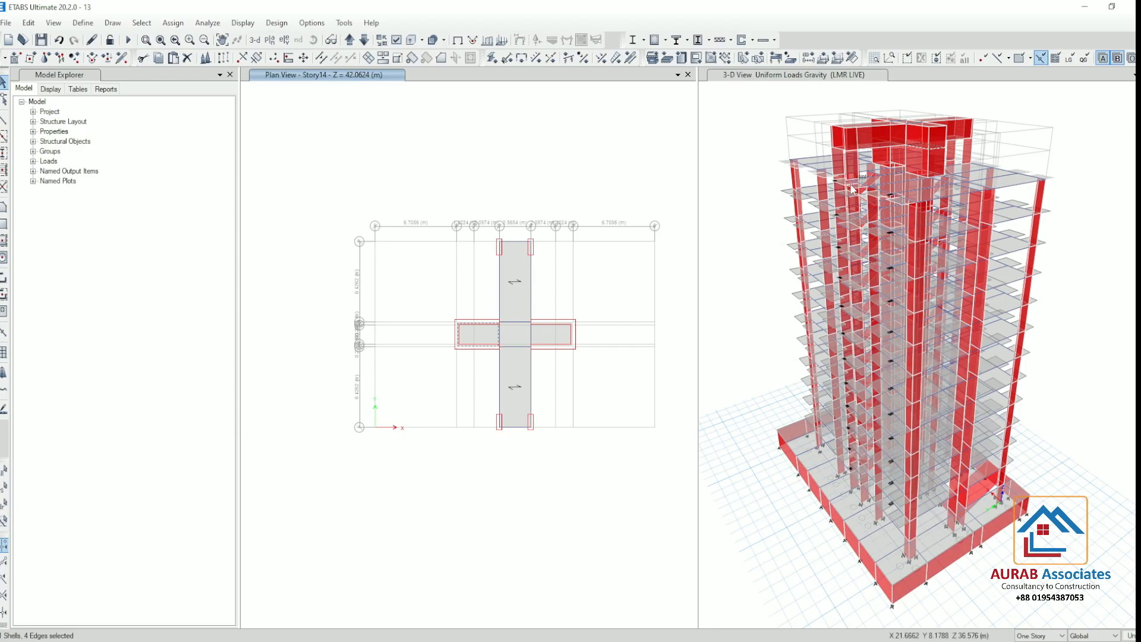
click(127, 40)
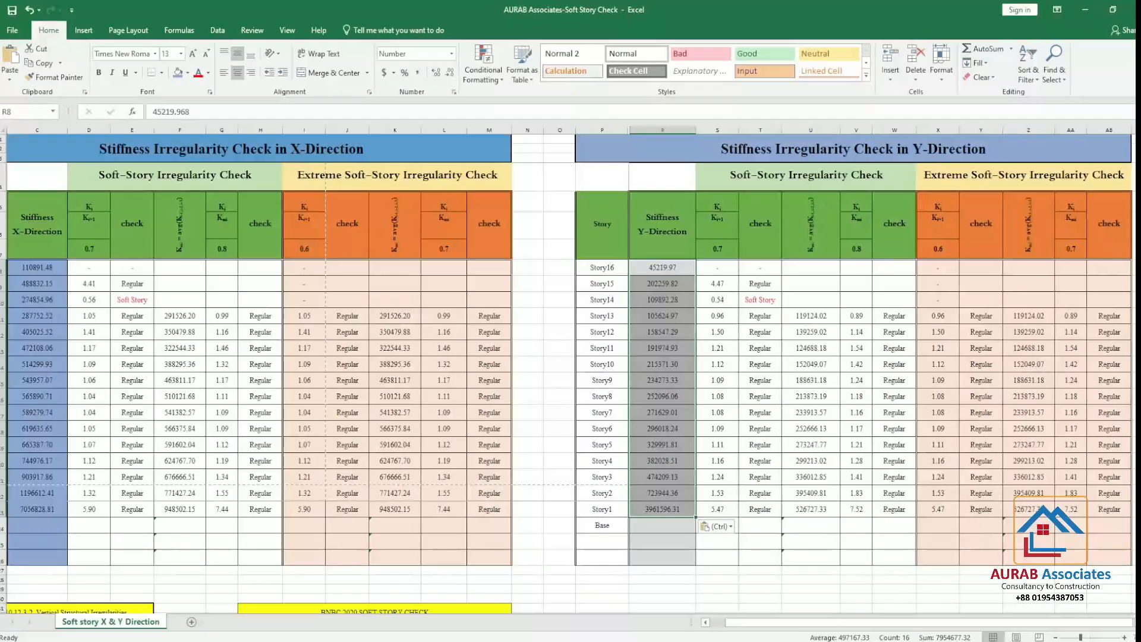
Switch to the Excel soft story check and clear the X-direction and Y-direction stiffness values from Story16 down to Story1
drag(46, 270, 31, 512)
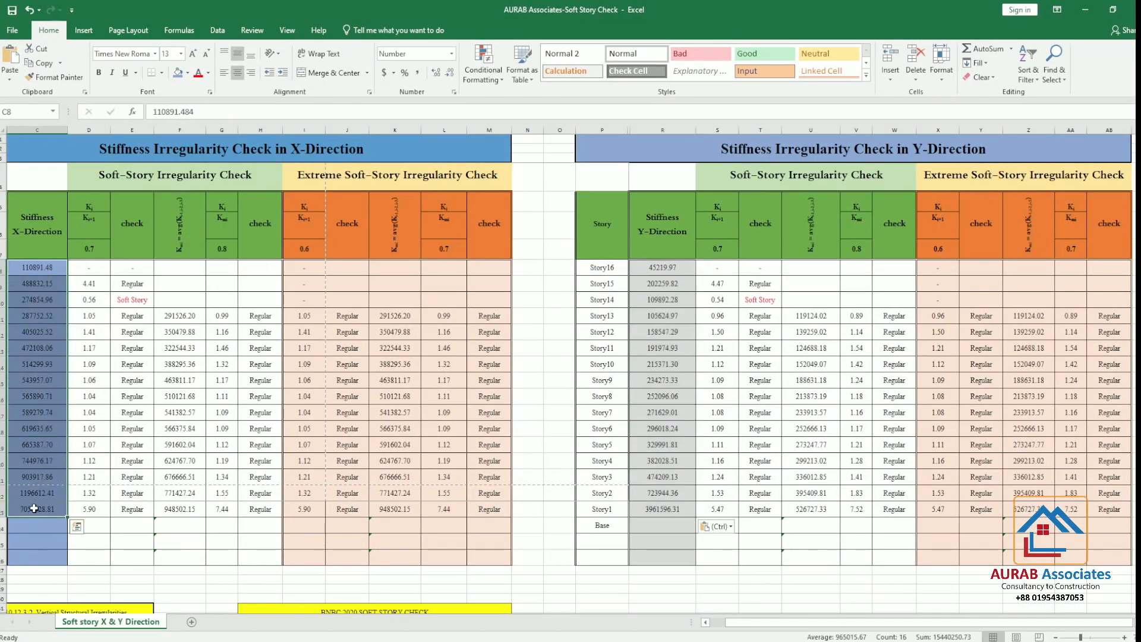
key(Delete)
drag(667, 266, 662, 512)
key(Delete)
Switch to ETABS and display the Story Stiffness results table from the other structure output items
click(1079, 14)
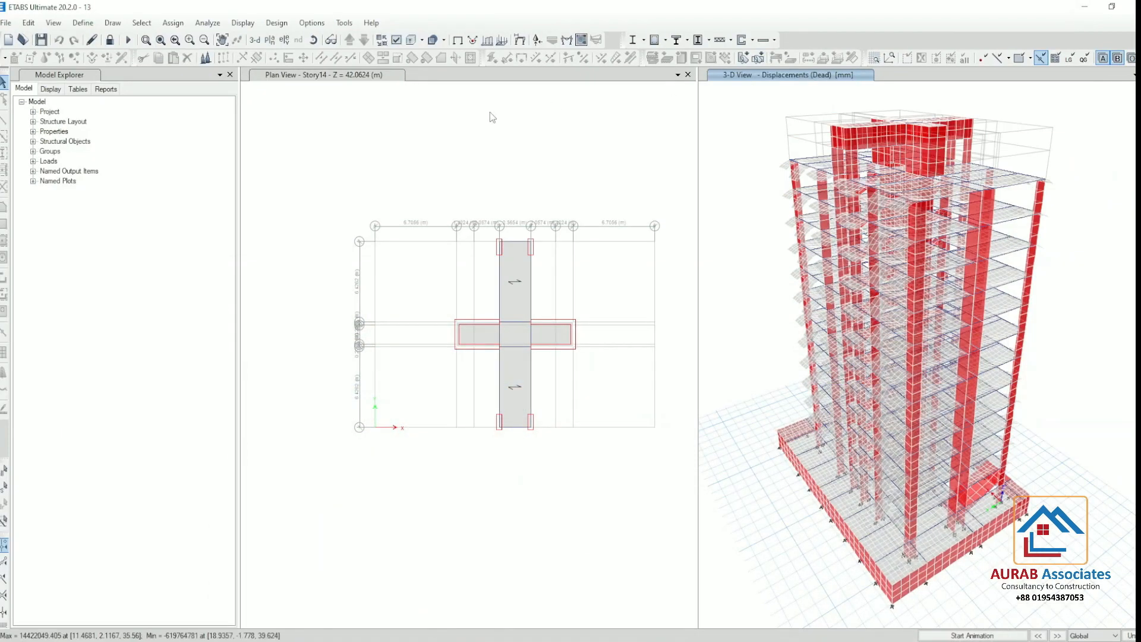
click(243, 23)
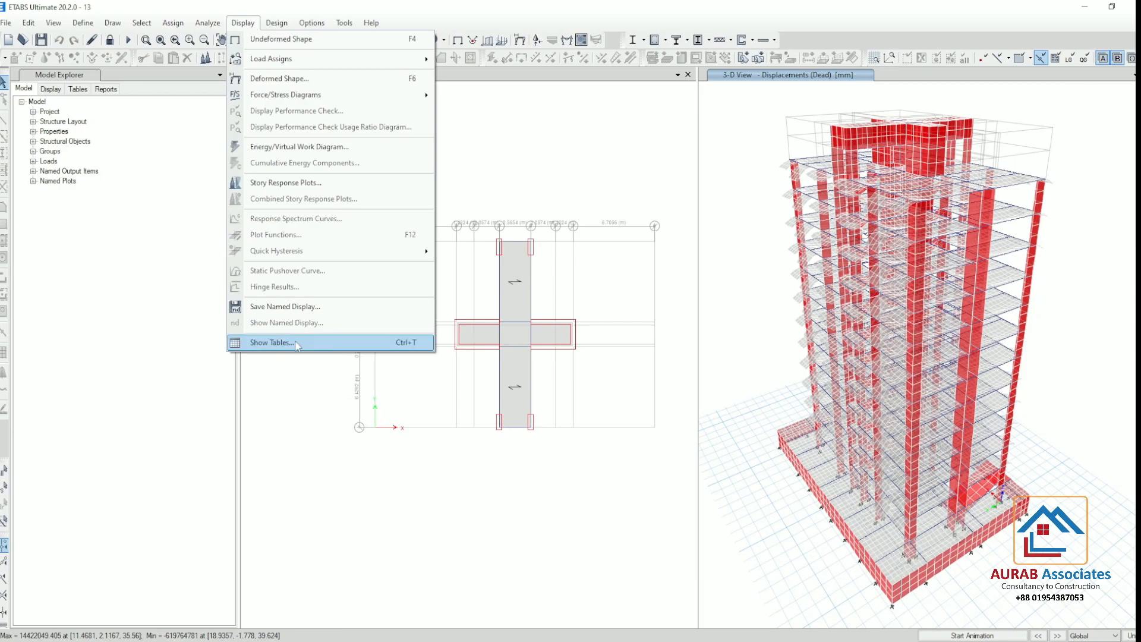
click(298, 343)
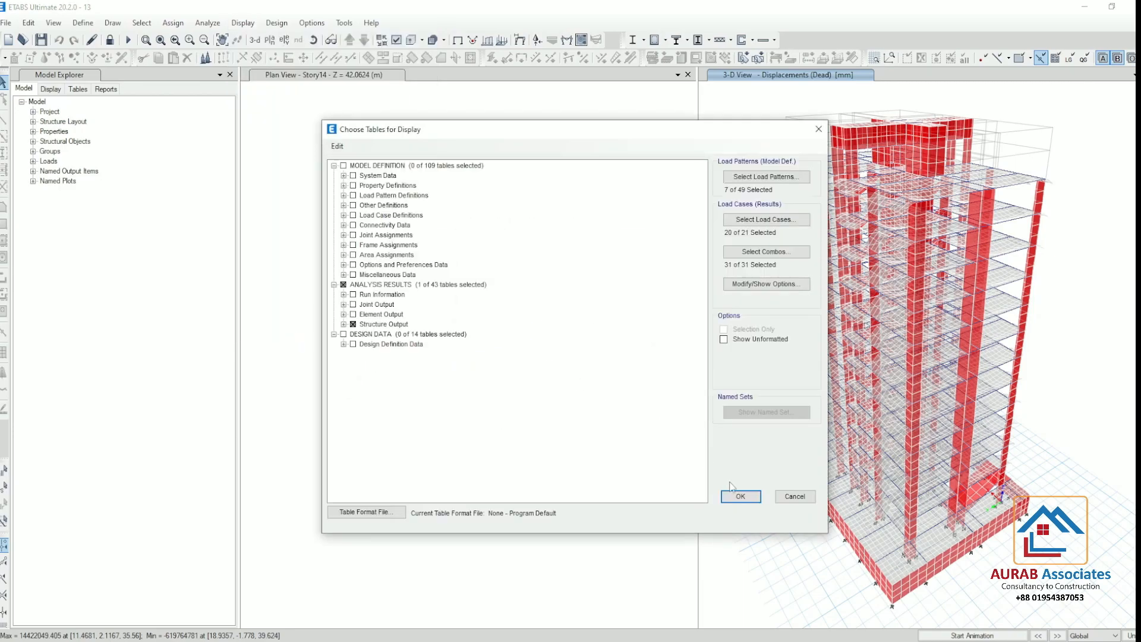
click(344, 324)
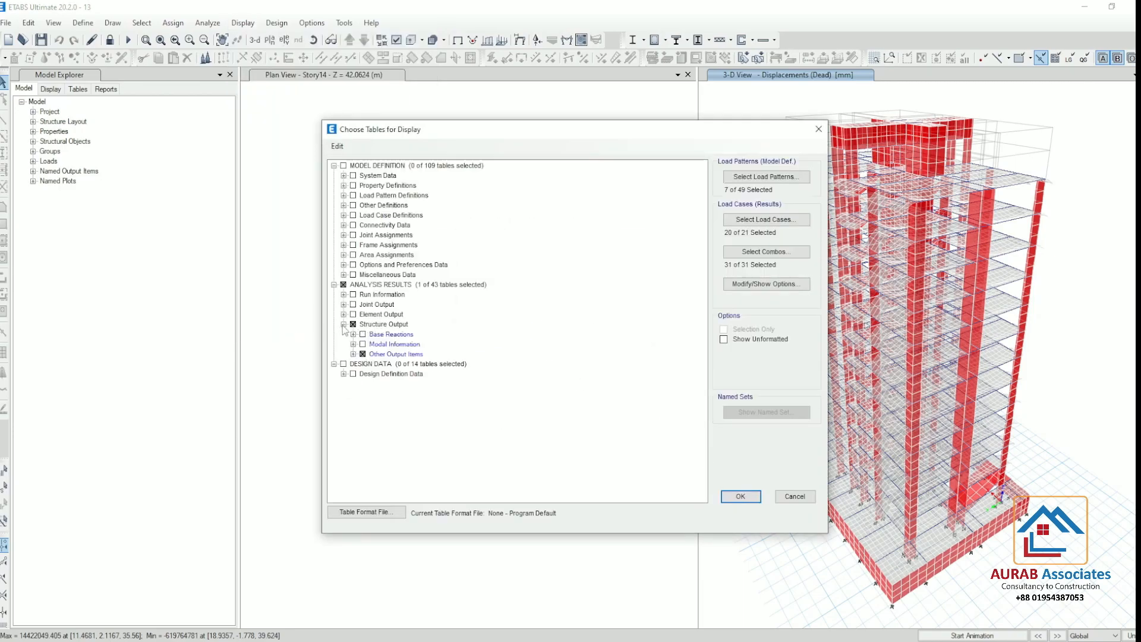
click(353, 354)
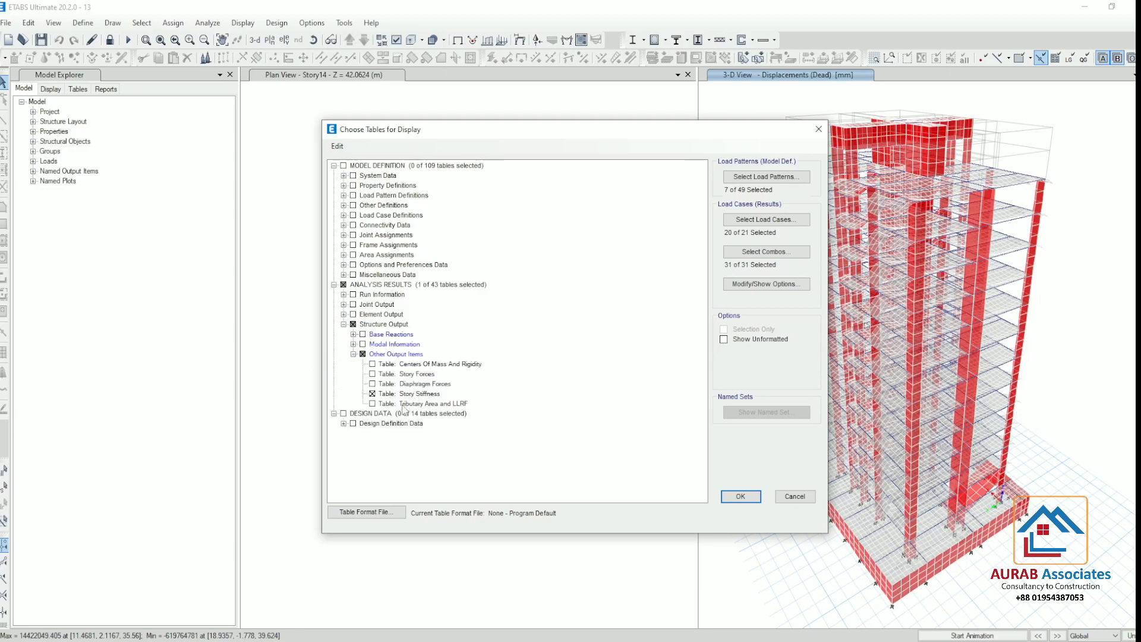
click(740, 498)
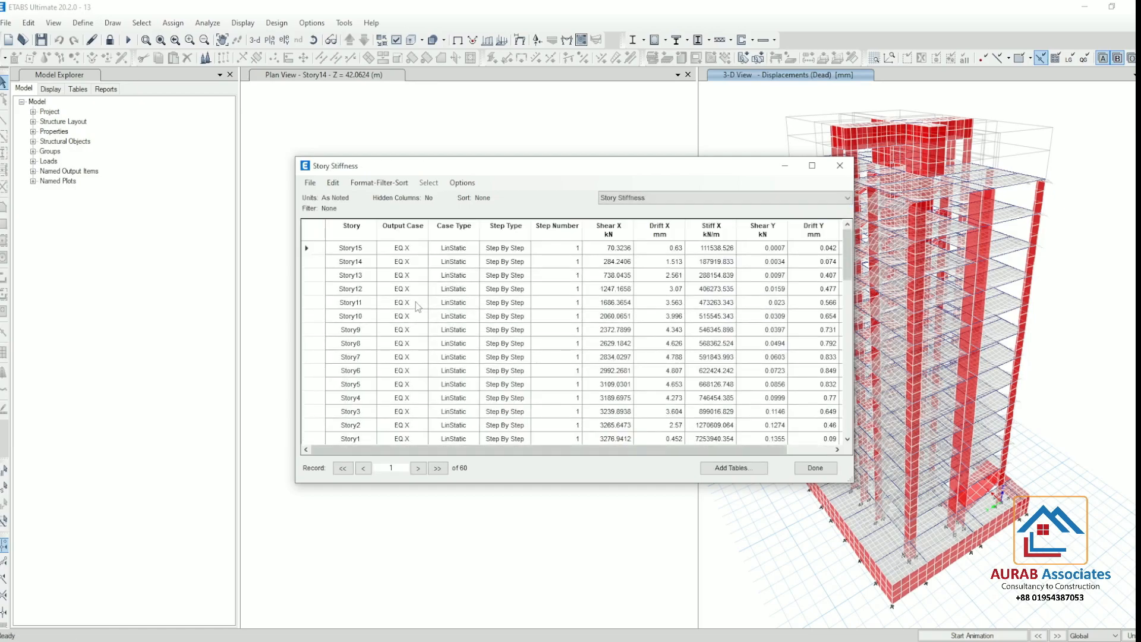
Filter the Story Stiffness table to the EQ X output case
click(407, 236)
click(459, 240)
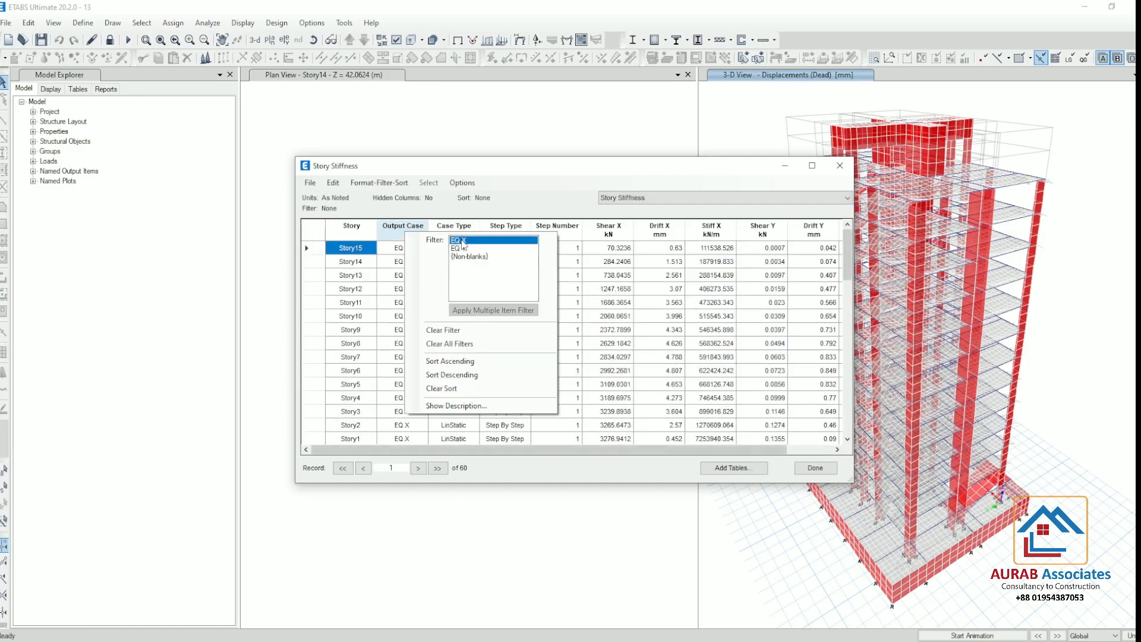
click(407, 233)
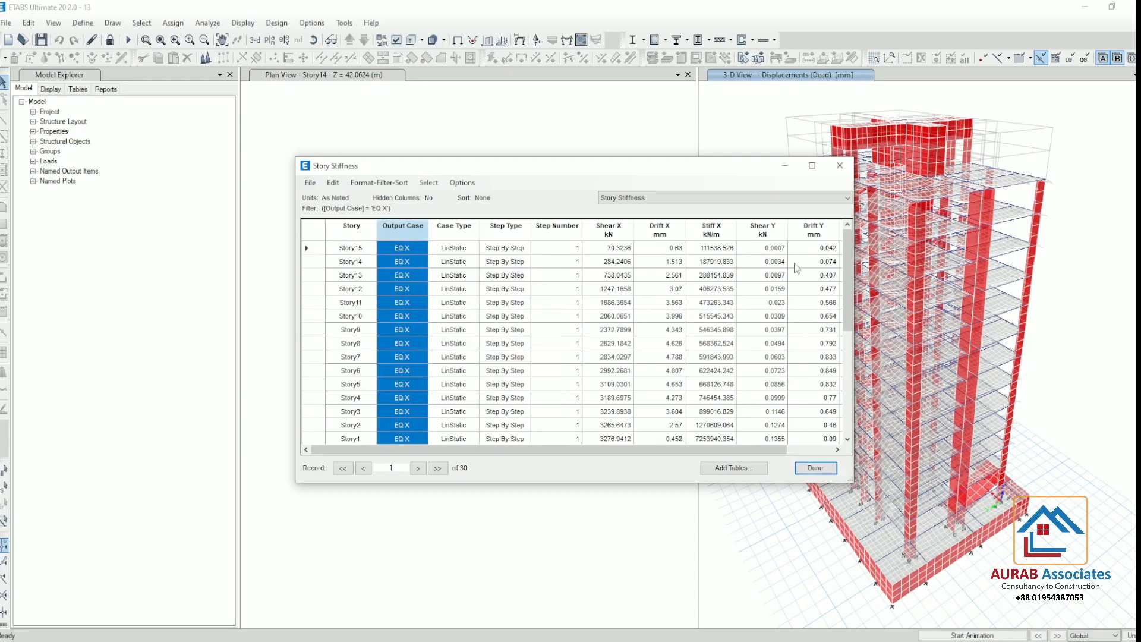
Copy the step 1 Stiff X values for Story15 to Story1 into the Excel X-direction stiffness column, starting at the Story16 row
drag(736, 248, 713, 439)
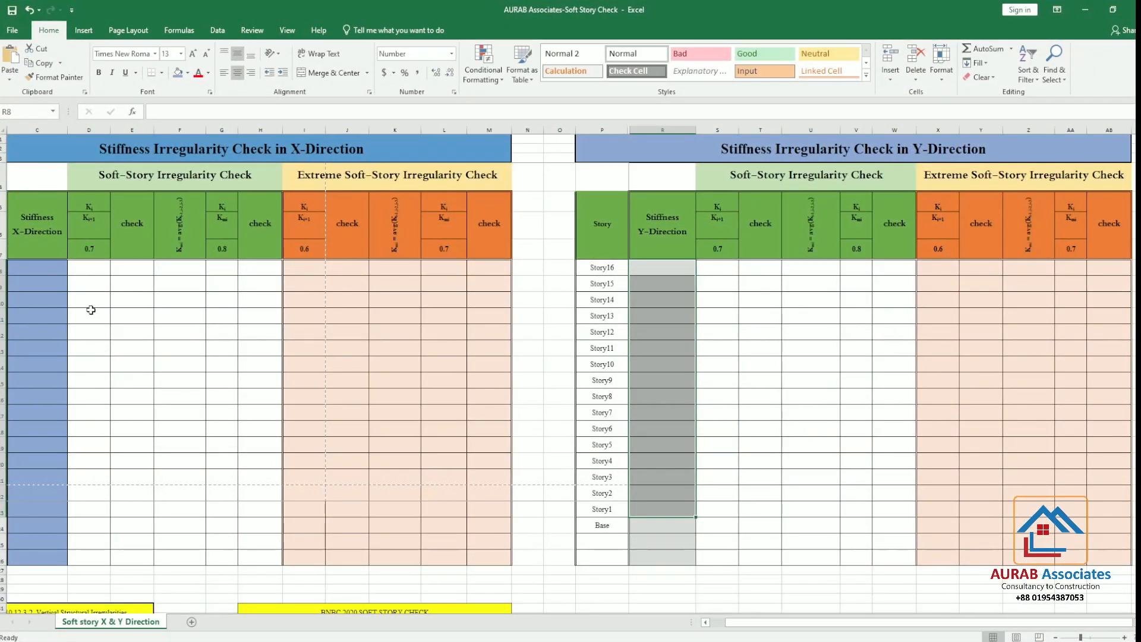
click(44, 274)
right_click(43, 274)
click(86, 324)
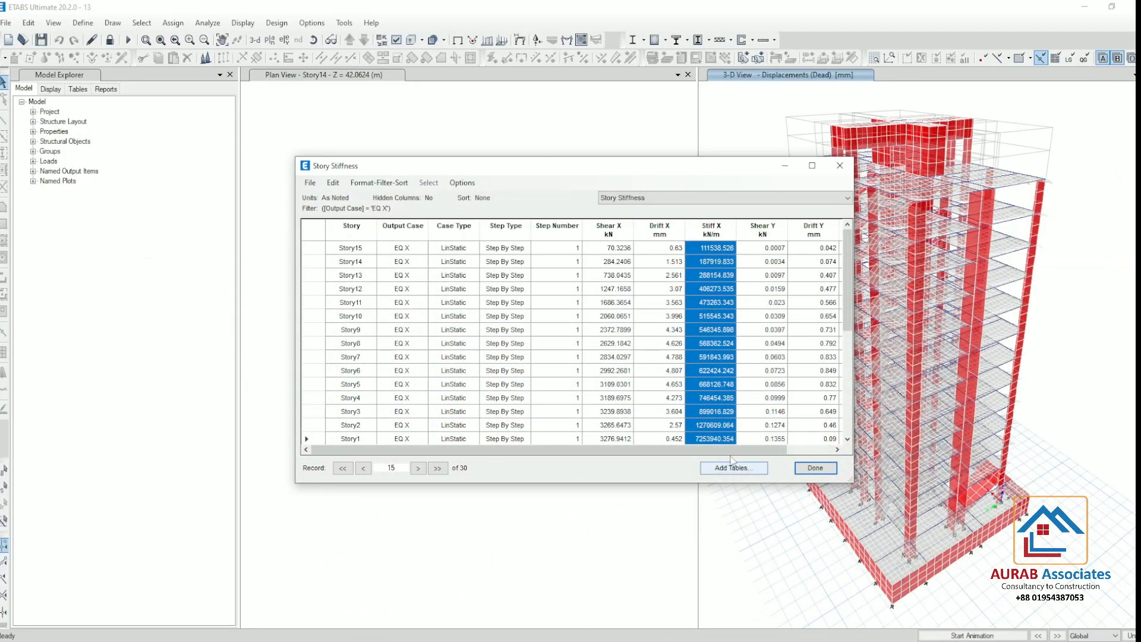
Replace the X-direction stiffness values in Excel with the step 2 Stiff X values for Story15 to Story1 from ETABS
scroll(742, 351, down, 4)
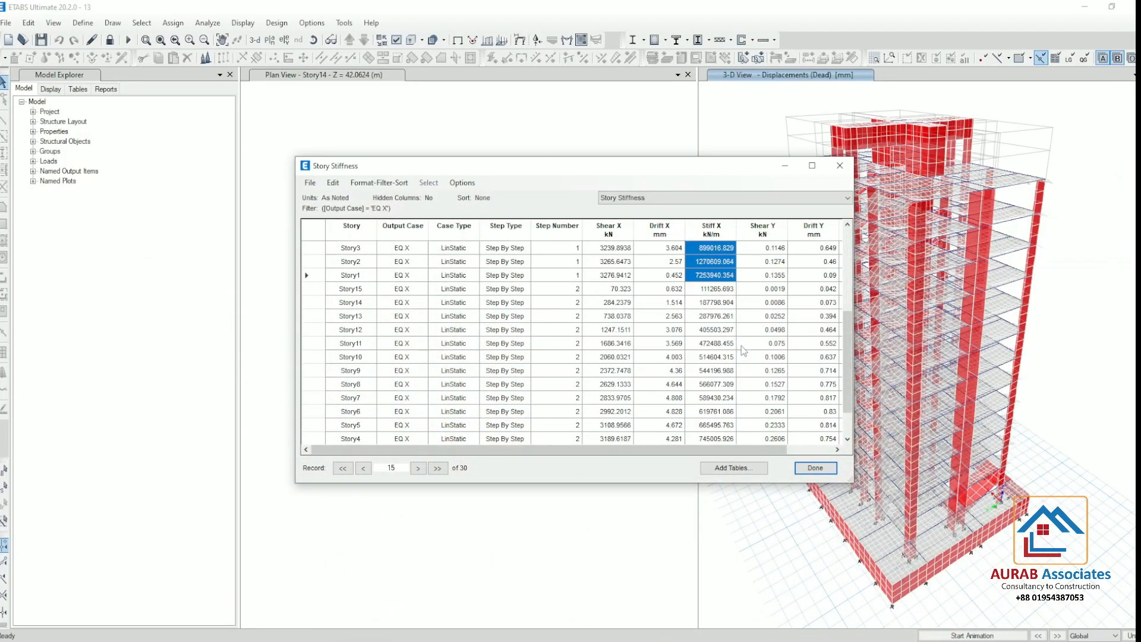
drag(727, 291, 725, 511)
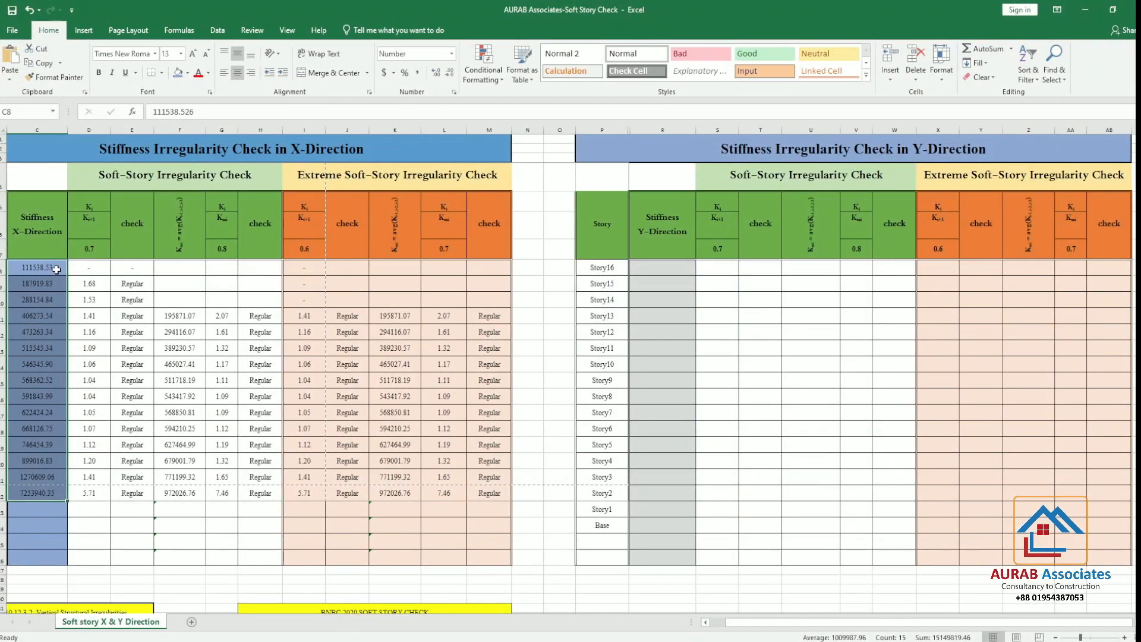
drag(59, 268, 50, 494)
key(ctrl+v)
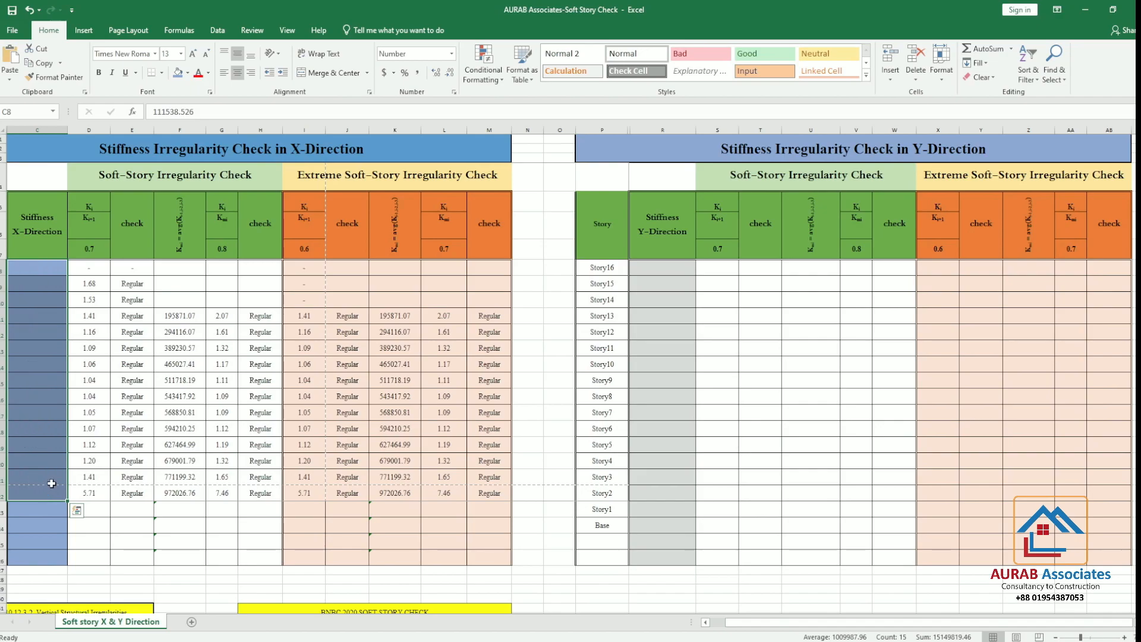
click(29, 271)
right_click(29, 270)
click(69, 325)
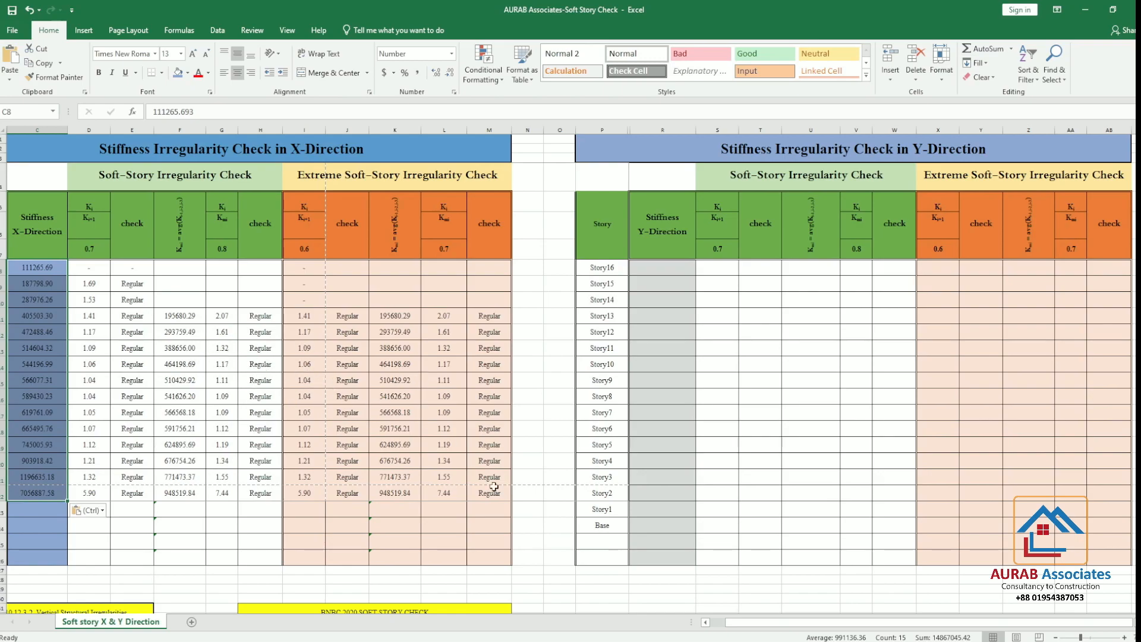
Switch back to ETABS and filter the Story Stiffness table to the EQ Y output case
key(alt+Tab)
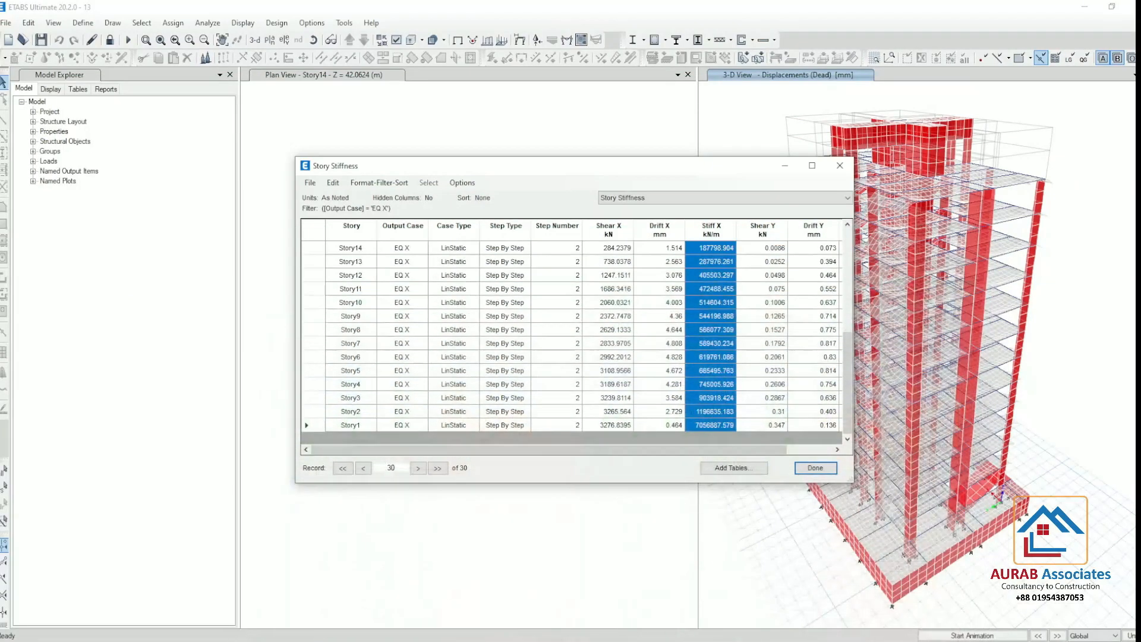
click(406, 233)
click(456, 248)
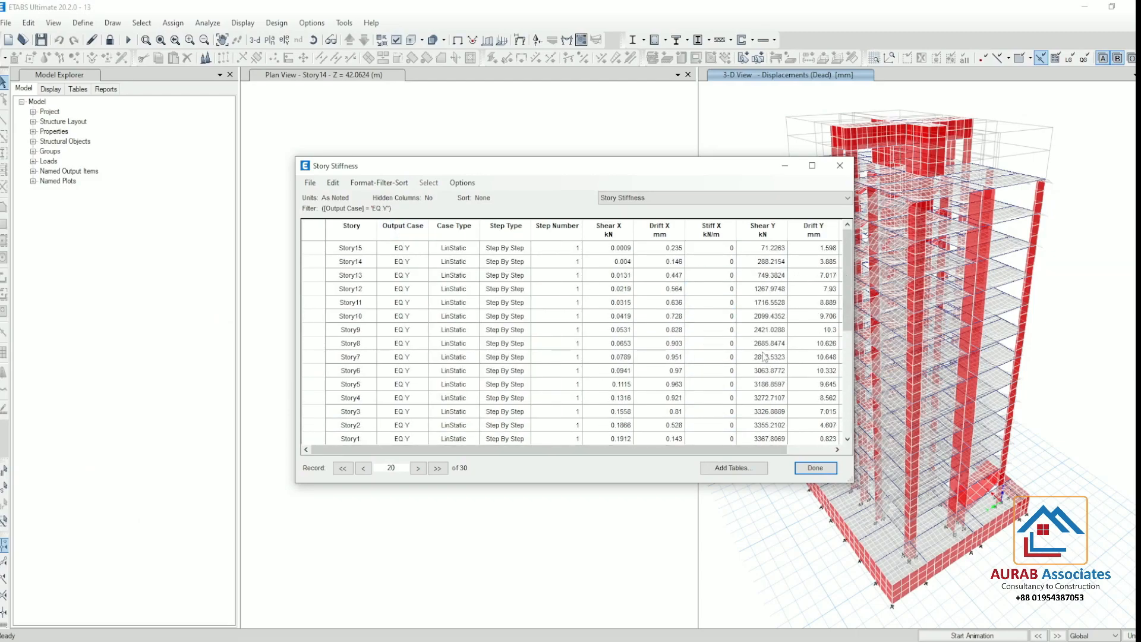
Copy the step 1 Stiff Y values for Story15 to Story1 into the Excel Y-direction stiffness column, starting at the Story16 row
drag(734, 450, 779, 449)
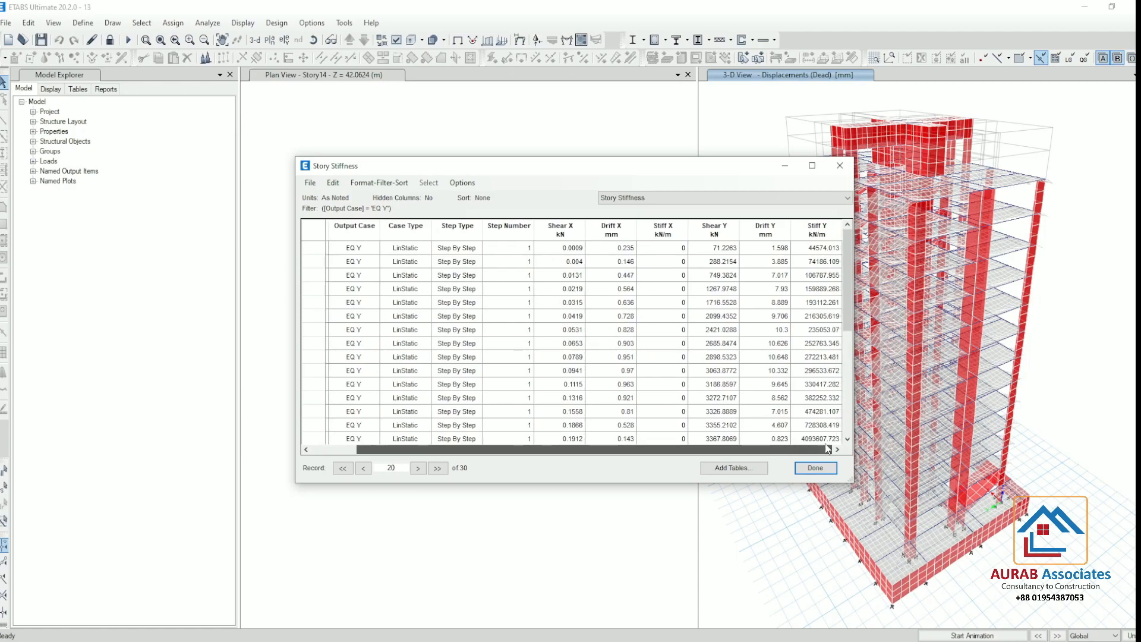
click(823, 248)
drag(824, 250, 813, 440)
scroll(738, 397, down, 3)
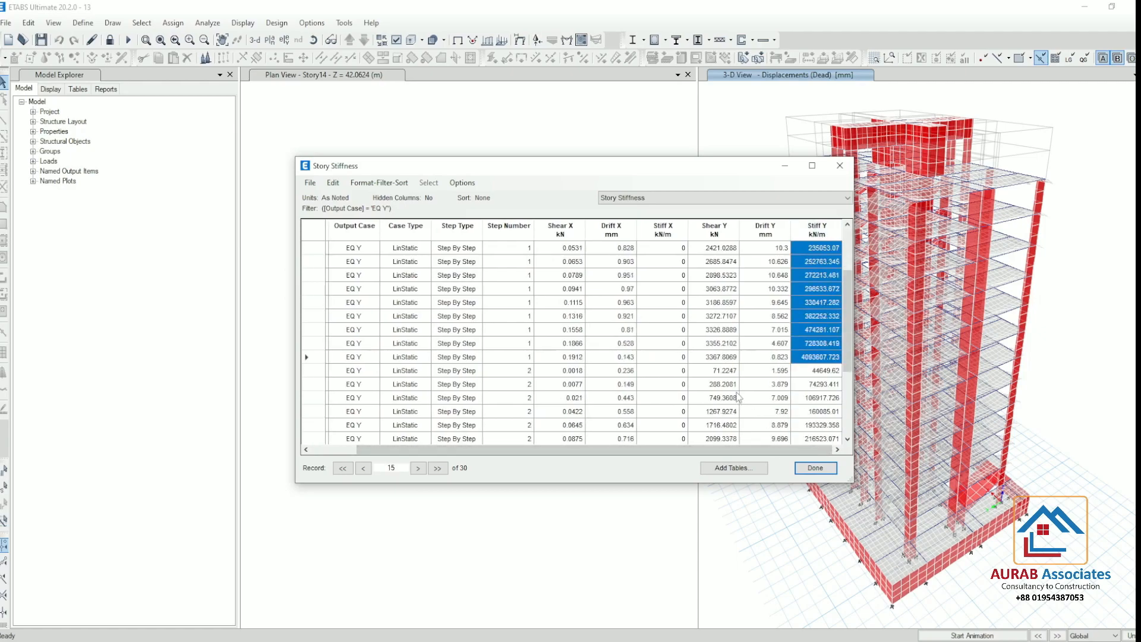
drag(511, 450, 463, 449)
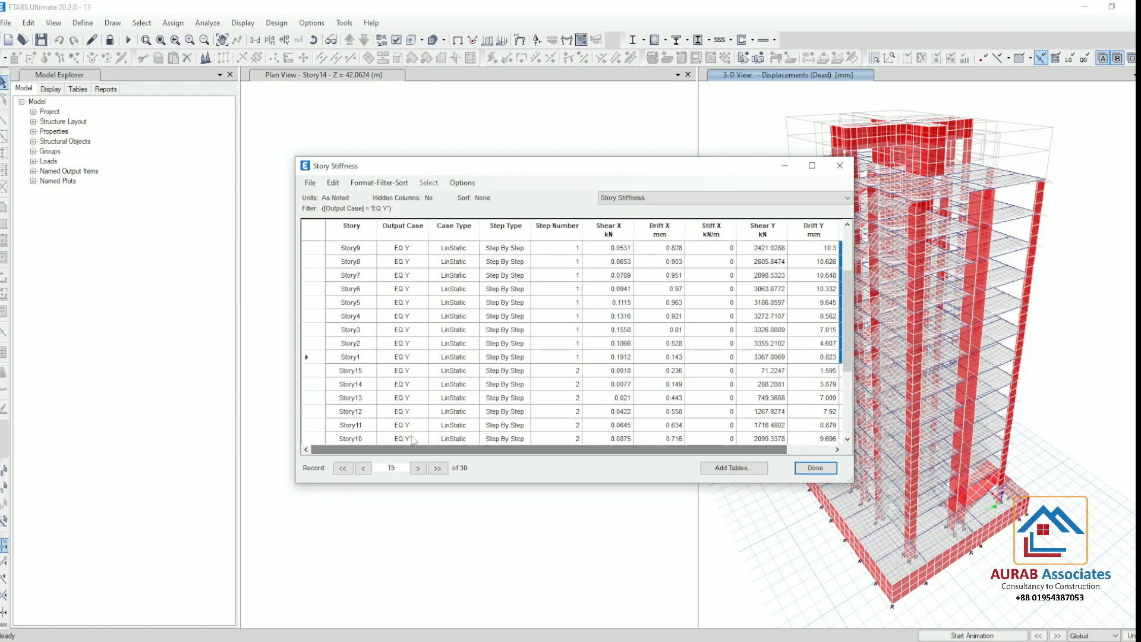
scroll(834, 334, up, 2)
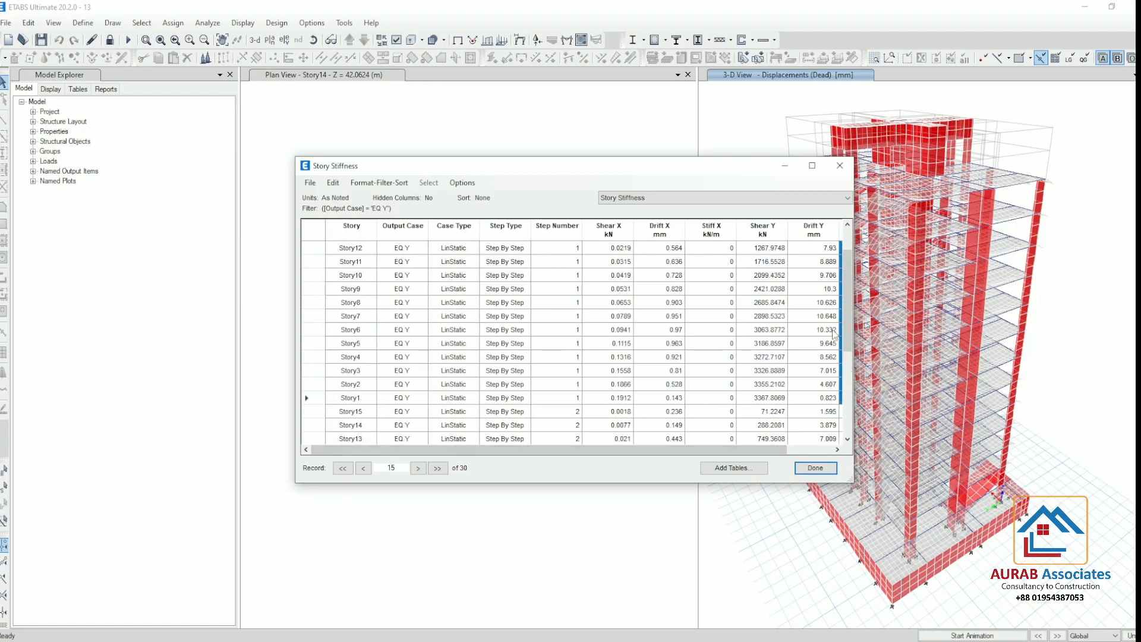
drag(751, 448, 798, 449)
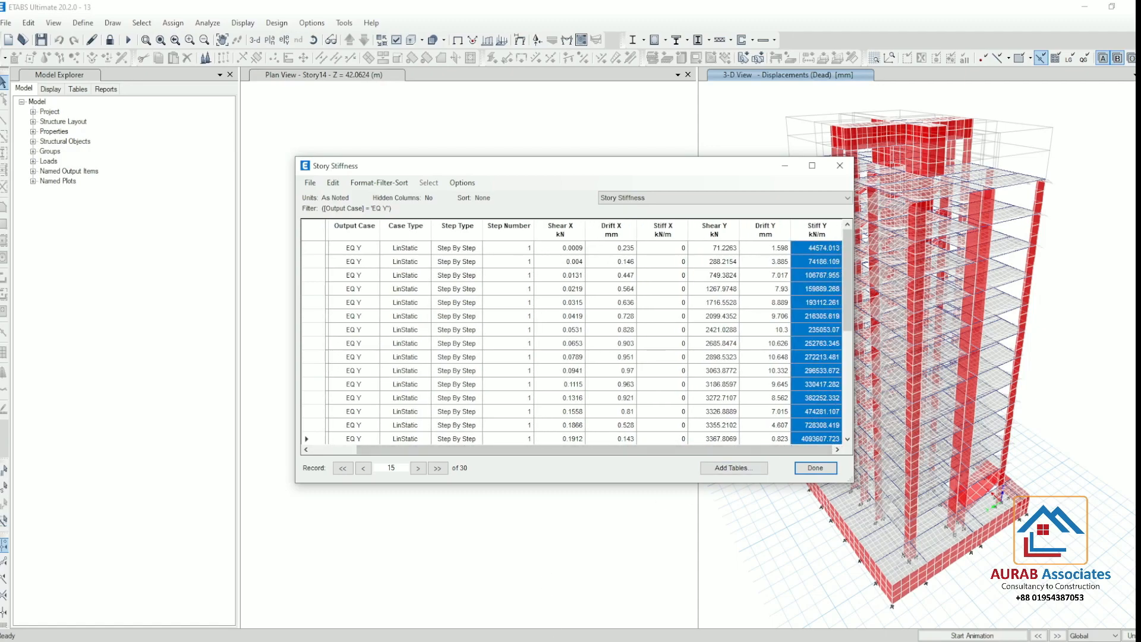
key(alt+Tab)
right_click(654, 269)
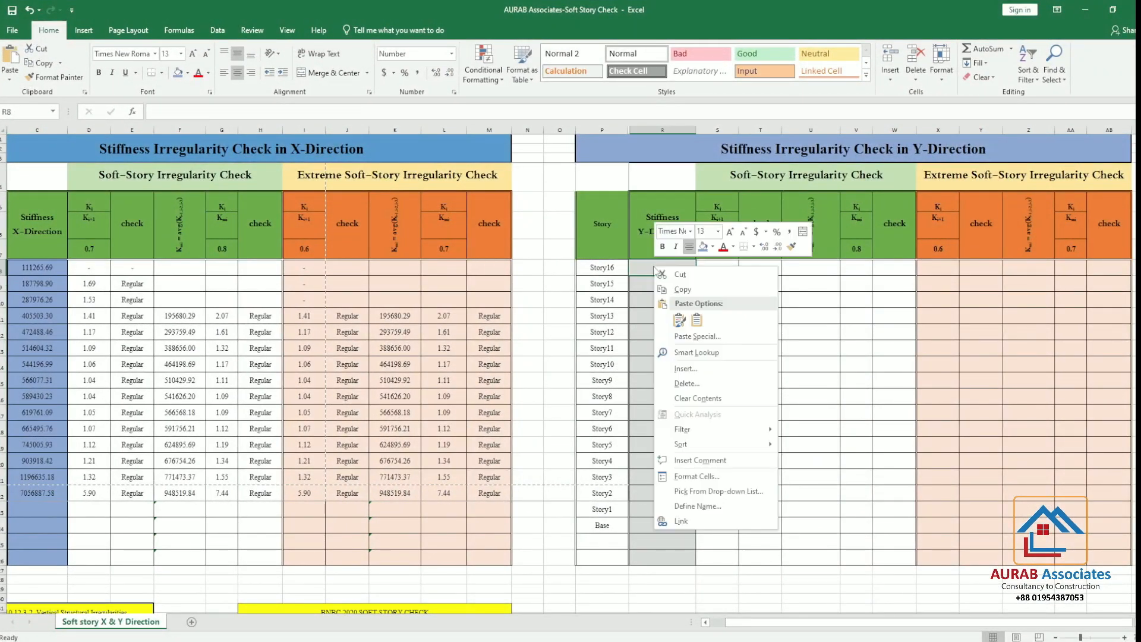
click(697, 320)
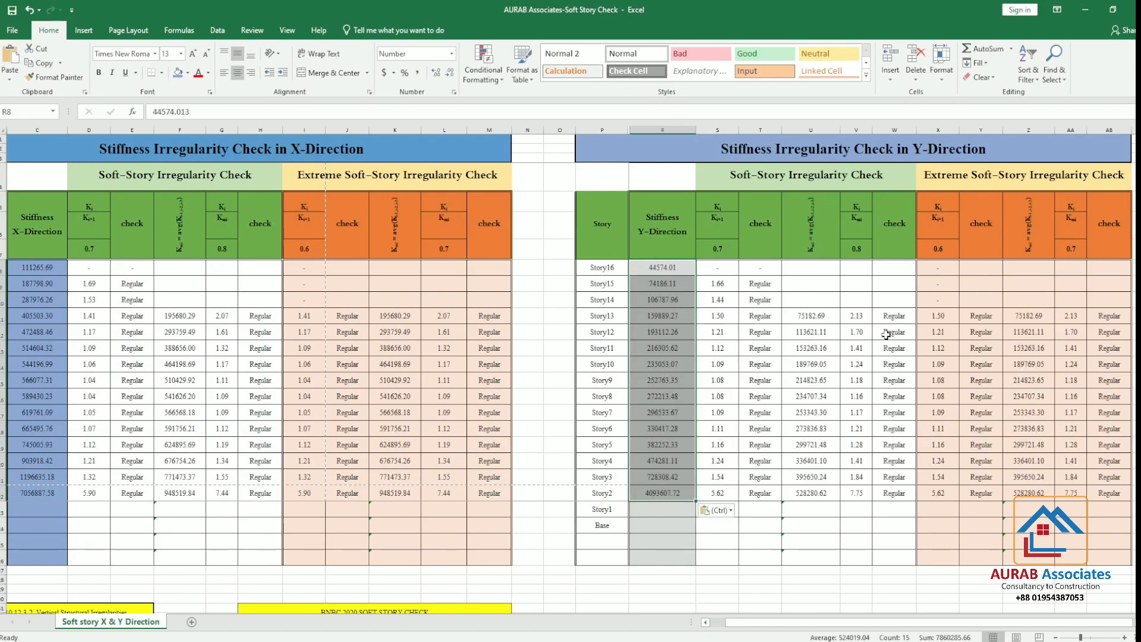
Replace the Y-direction stiffness values in Excel with the step 2 Stiff Y values for Story15 to Story1 from ETABS
key(alt+Tab)
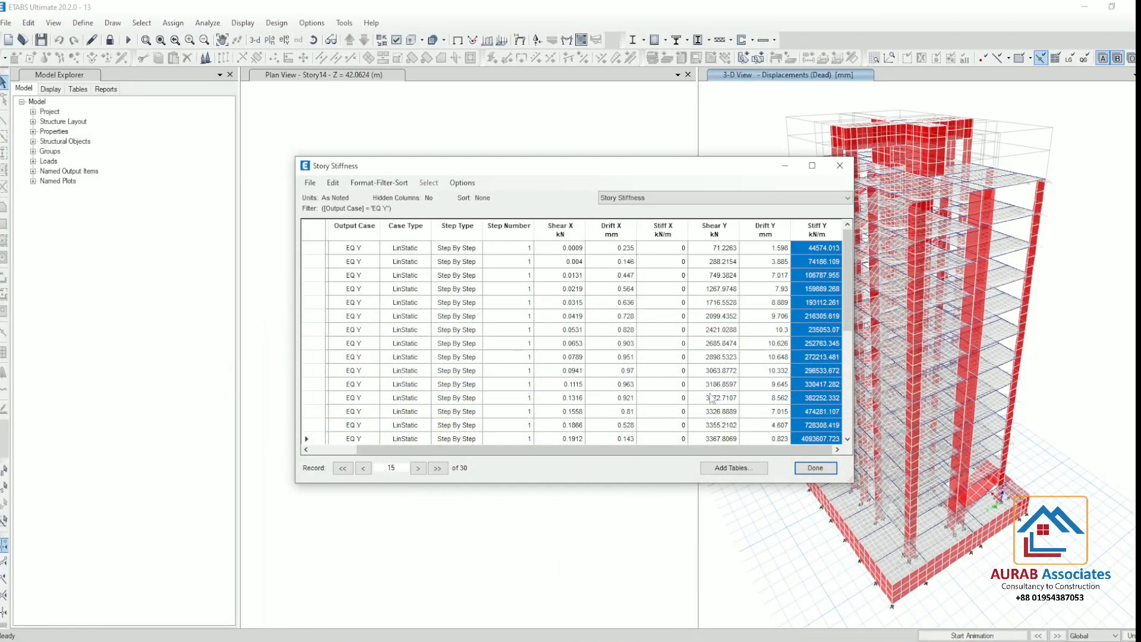
scroll(773, 333, down, 2)
drag(807, 370, 817, 533)
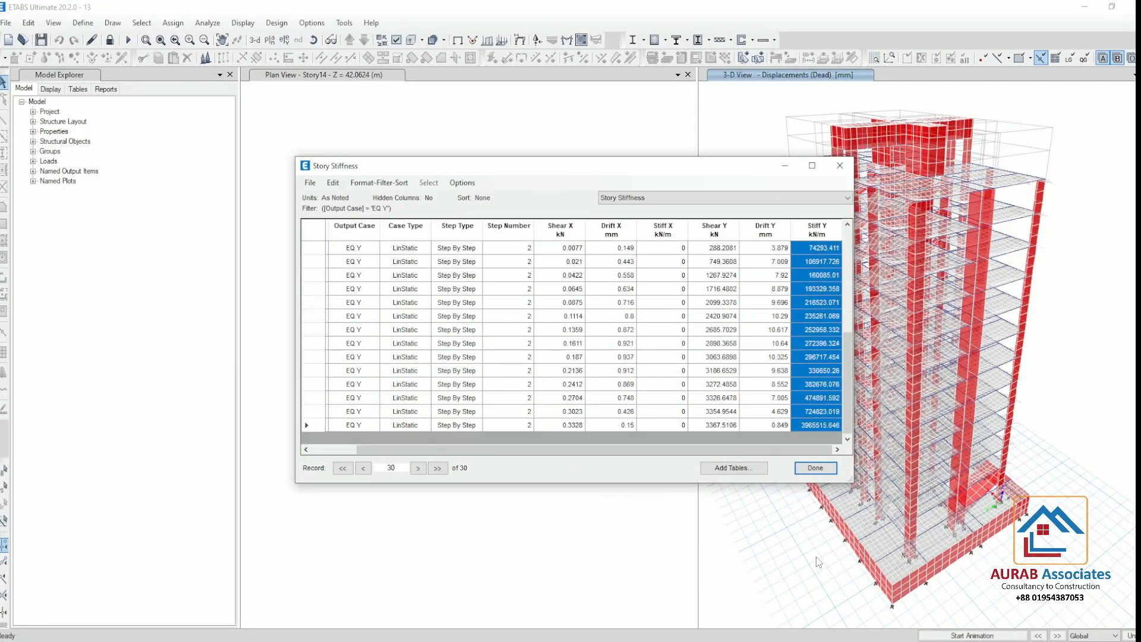
key(alt+Tab)
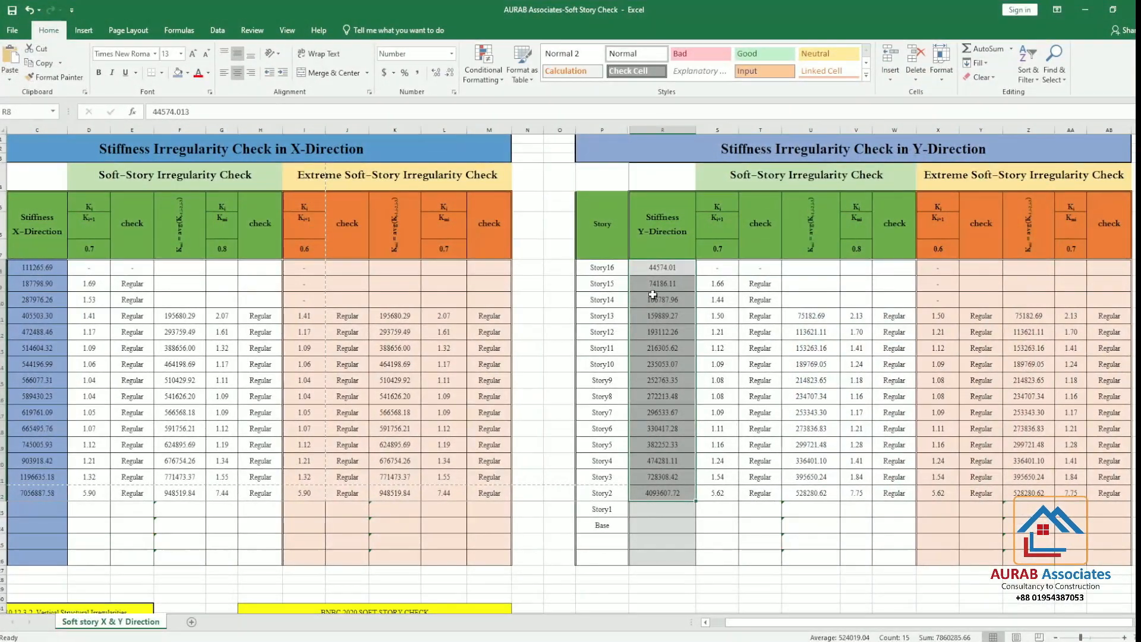
drag(659, 267, 656, 493)
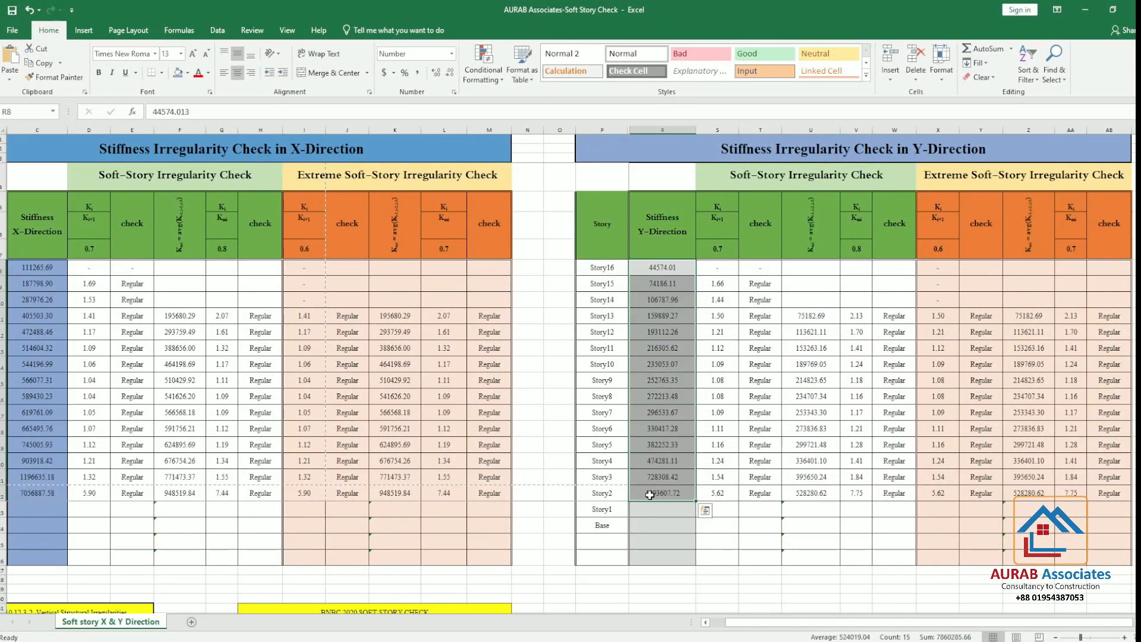
key(Delete)
right_click(655, 266)
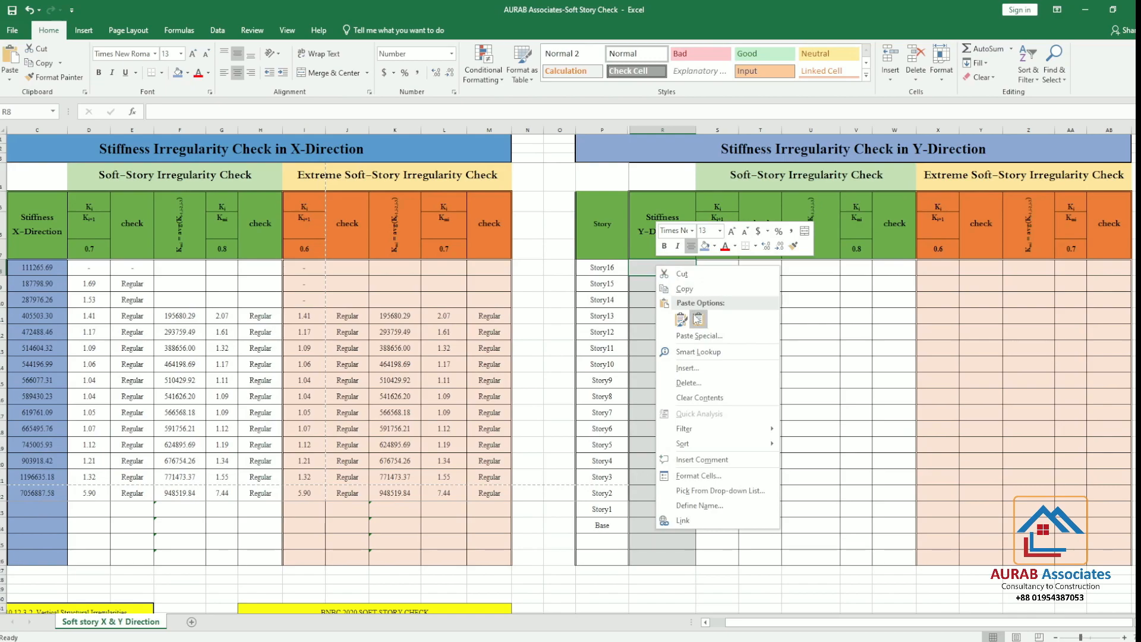
click(694, 314)
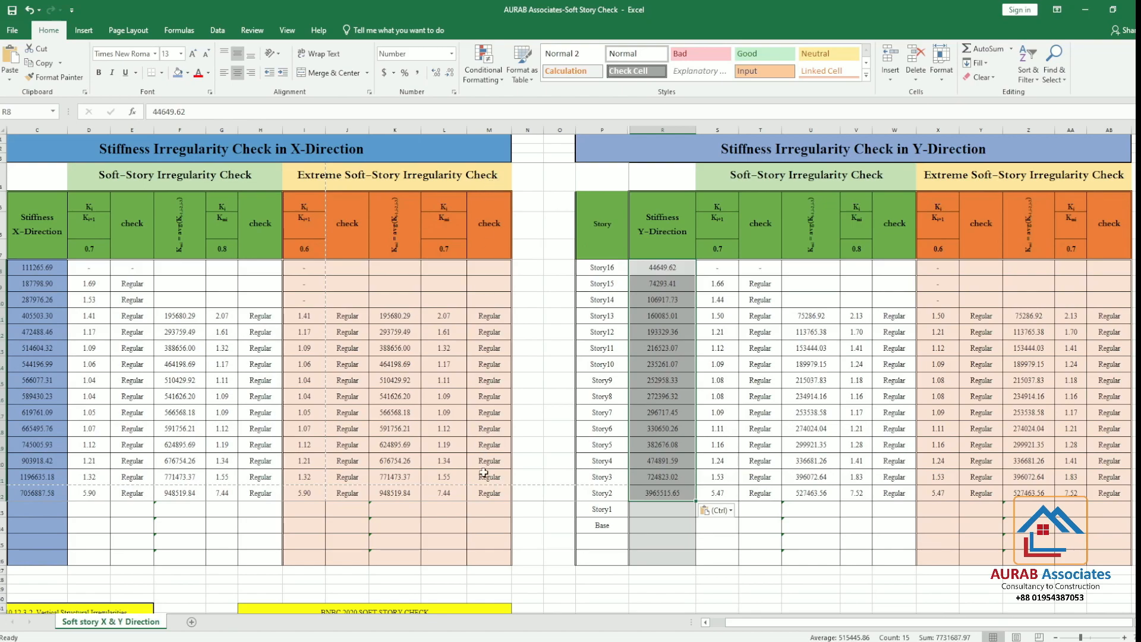
Switch to ETABS and close the Story Stiffness table
click(562, 640)
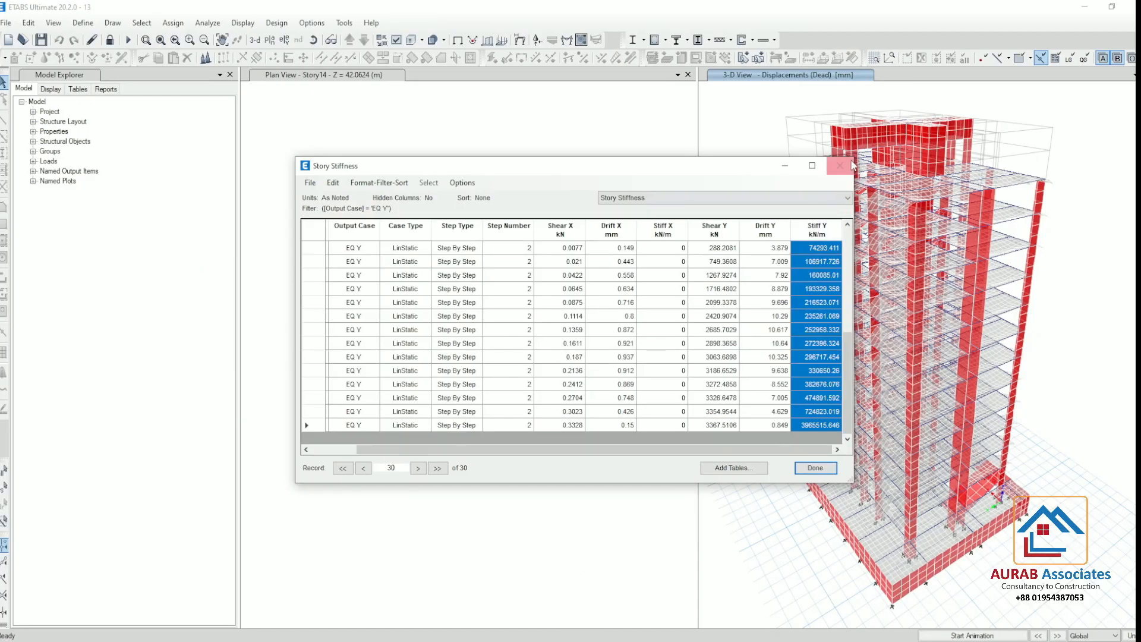
click(851, 166)
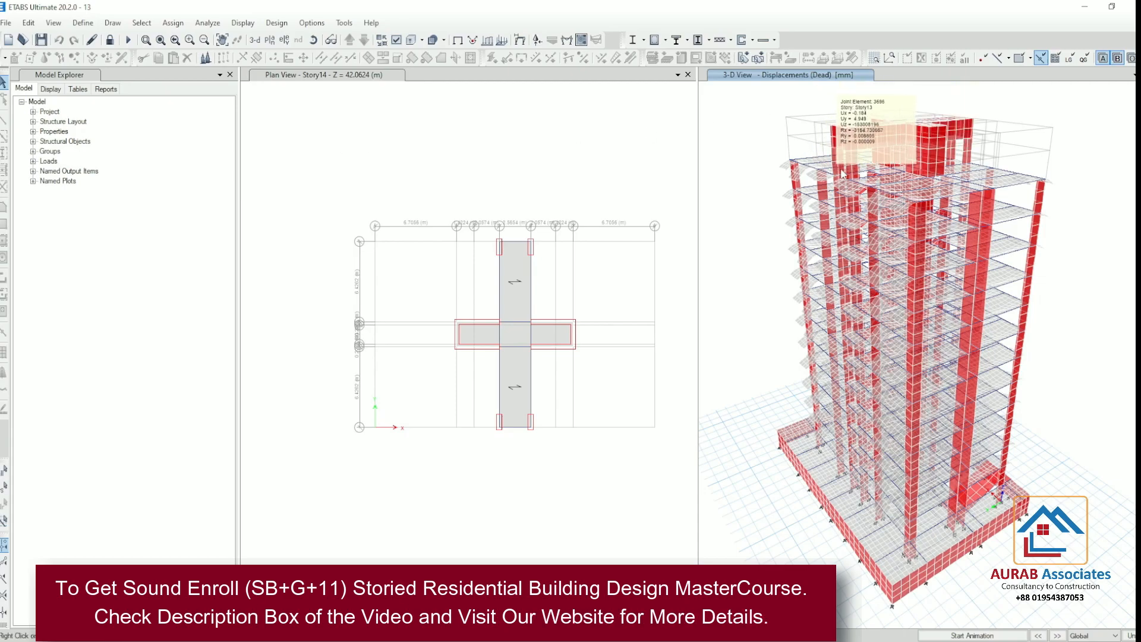
Review the X- and Y-direction soft story checks in the Excel sheet once more and return to the ETABS model
mouse_move(871, 176)
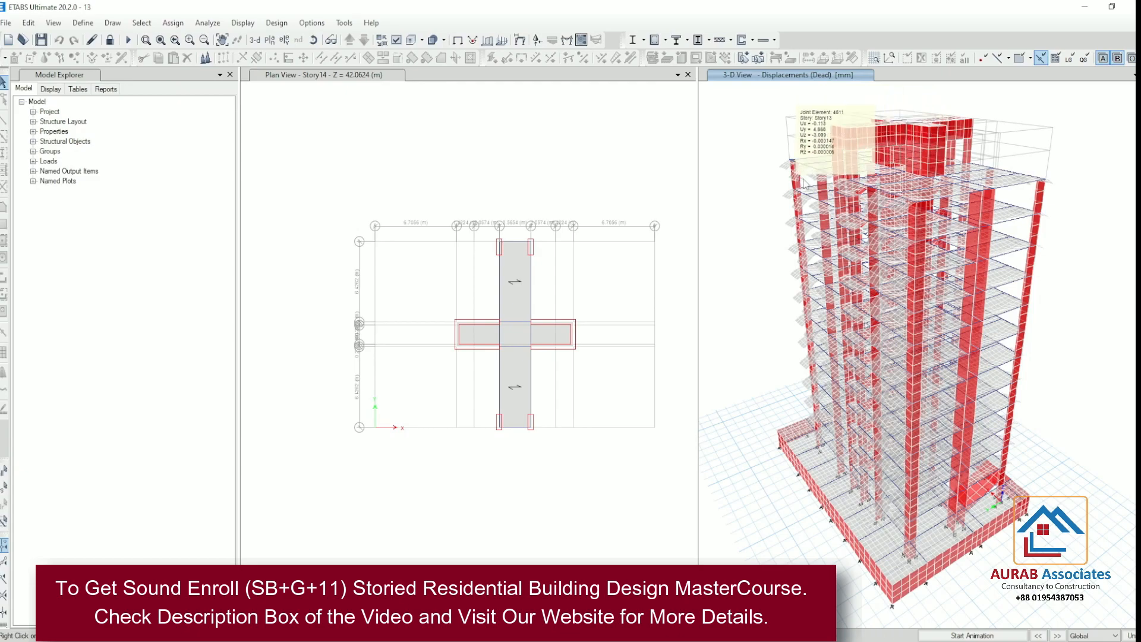
mouse_move(859, 204)
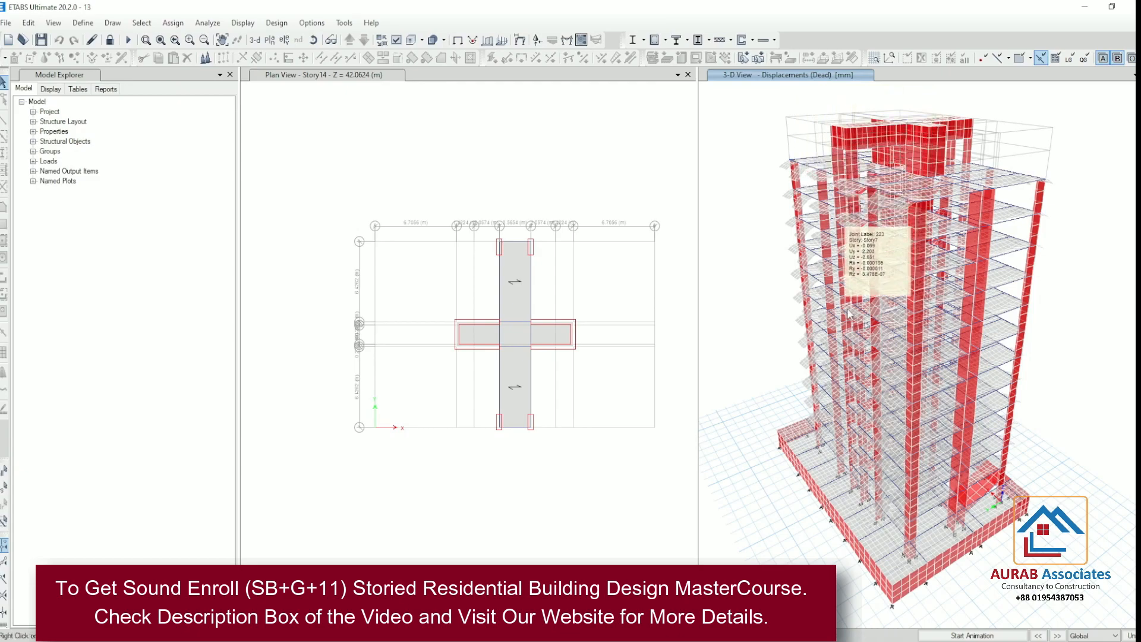
mouse_move(838, 438)
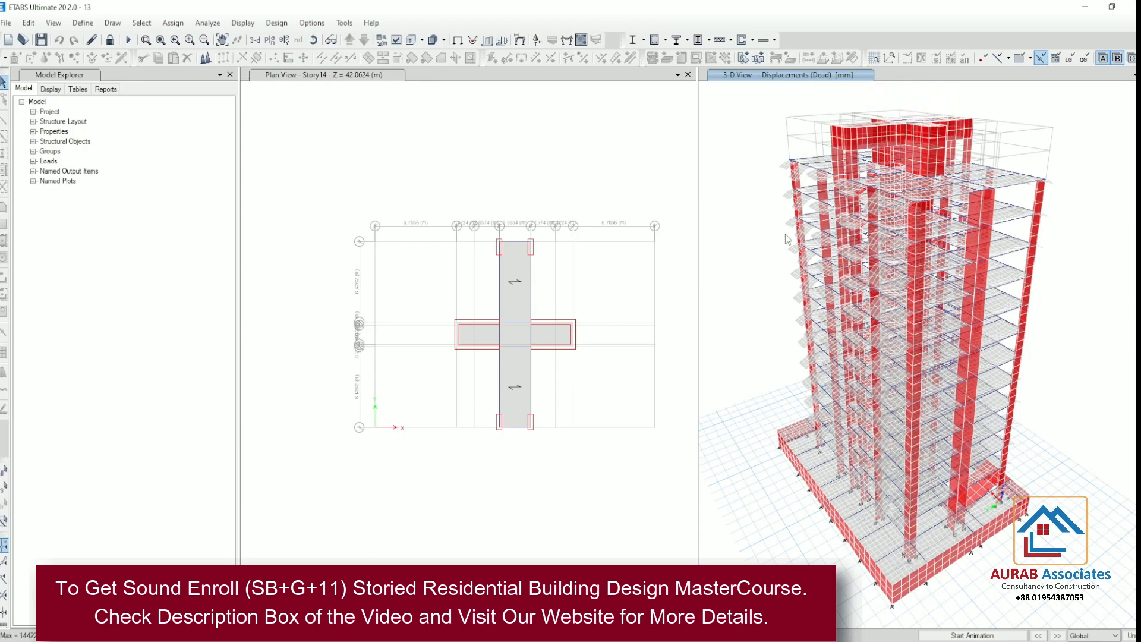
mouse_move(917, 291)
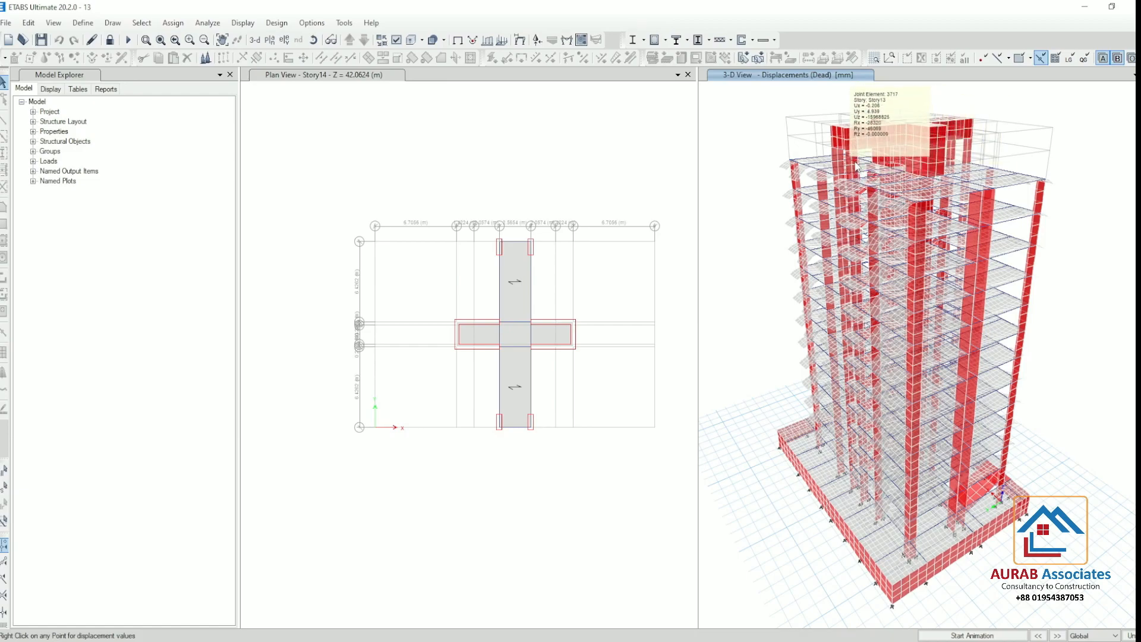
mouse_move(978, 299)
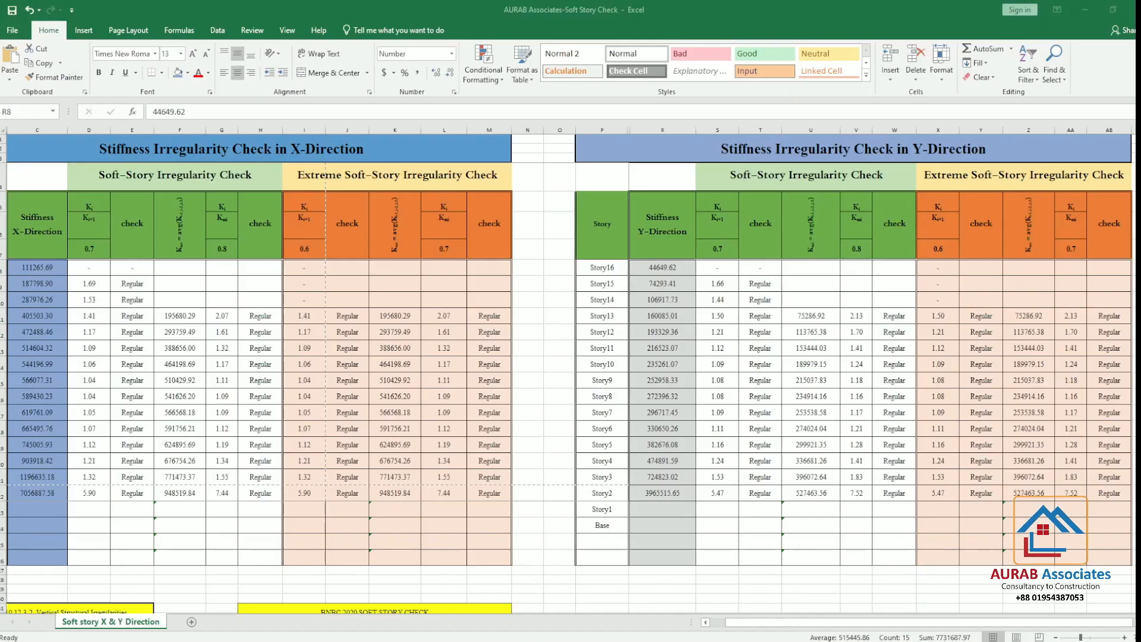
text(44649.62 74293.41 106917.73 160085.01 193329.36 216523.07 235261.07 252958.33 272396.32 296717.45 330650.26 382676.08 474891.59 724823.02 3965515.65)
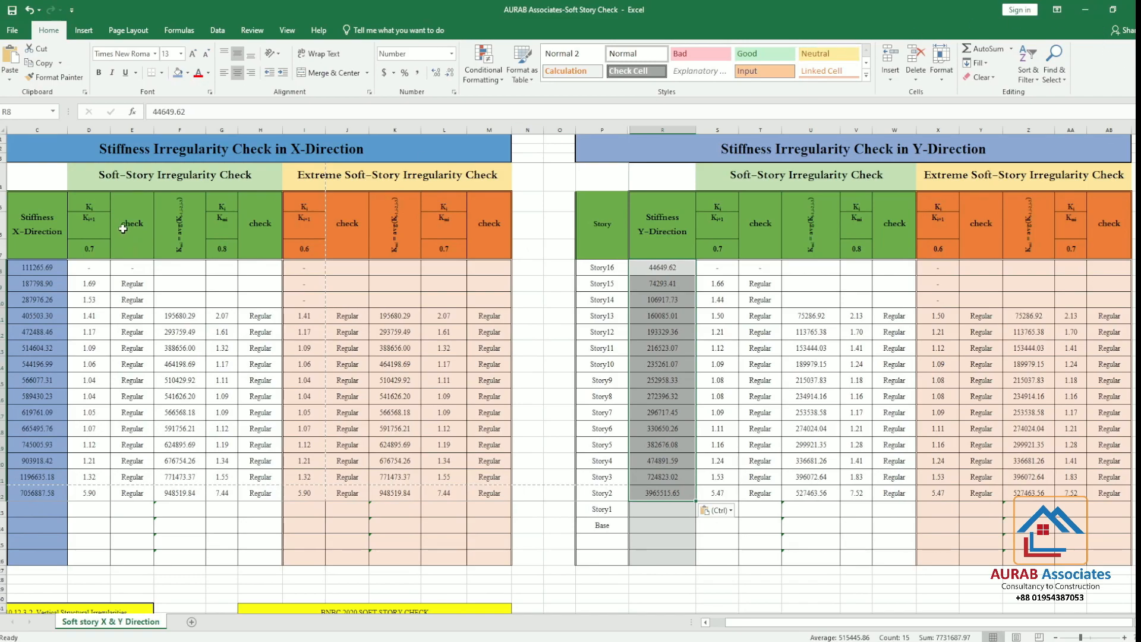
click(1085, 9)
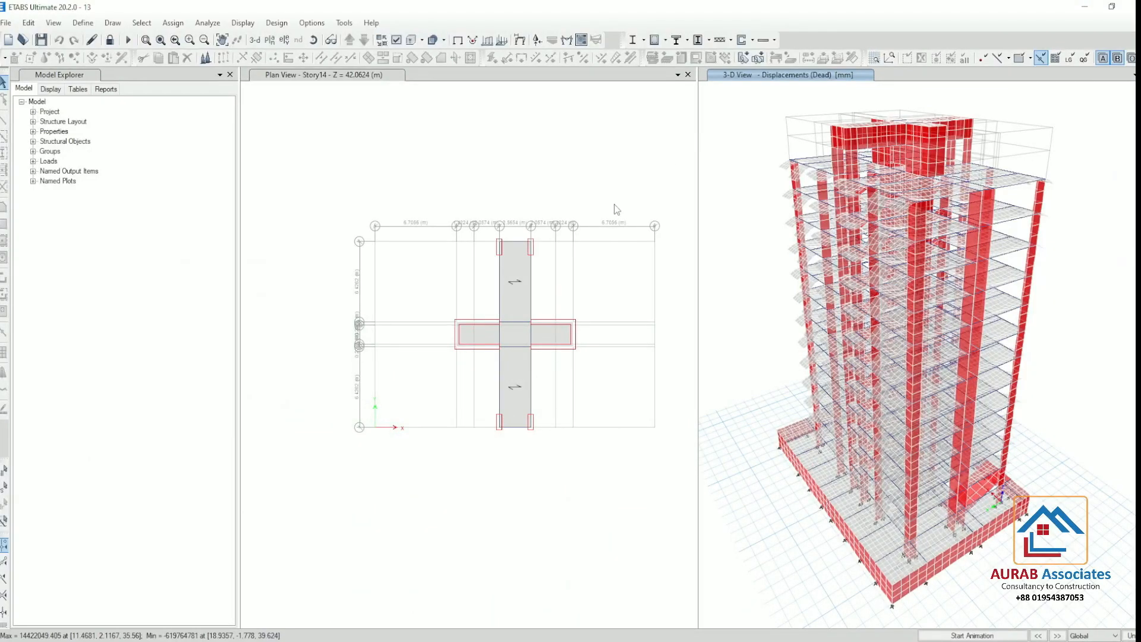